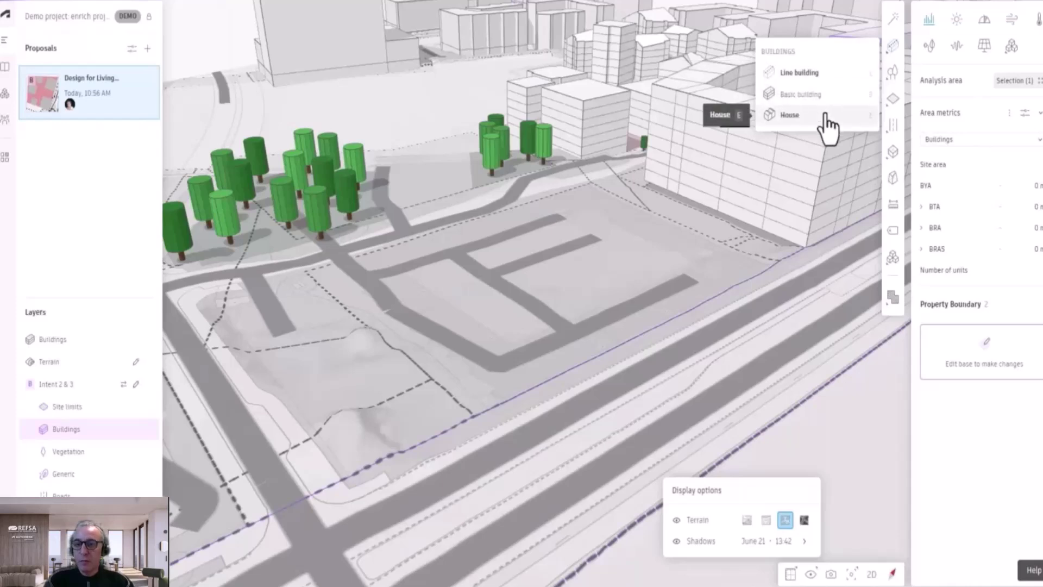
Step: Draw an L-shaped line building with three points along the road
{"action": "left_click", "coordinate": [823, 76]}
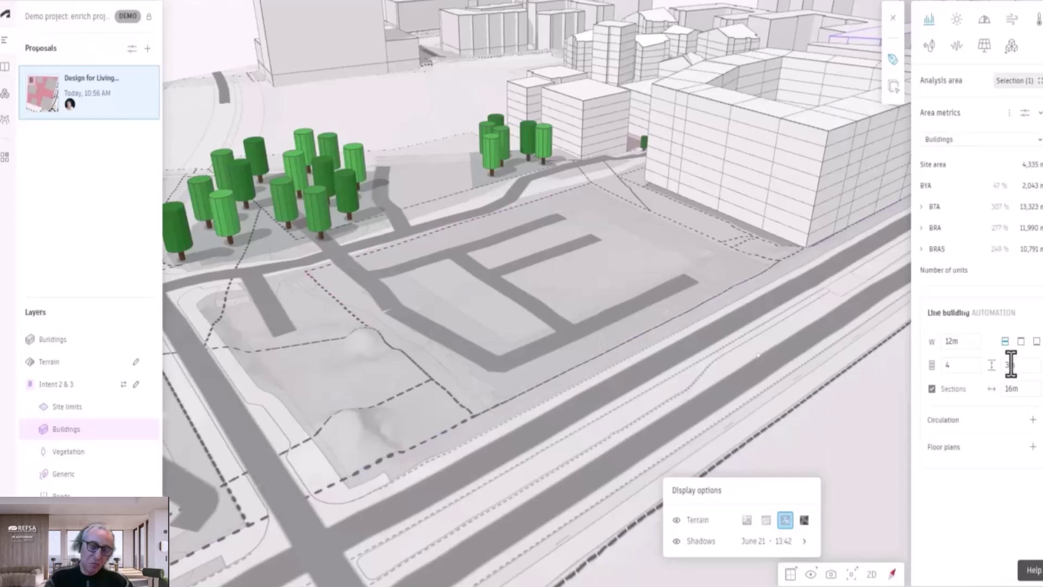
{"action": "left_click", "coordinate": [954, 365]}
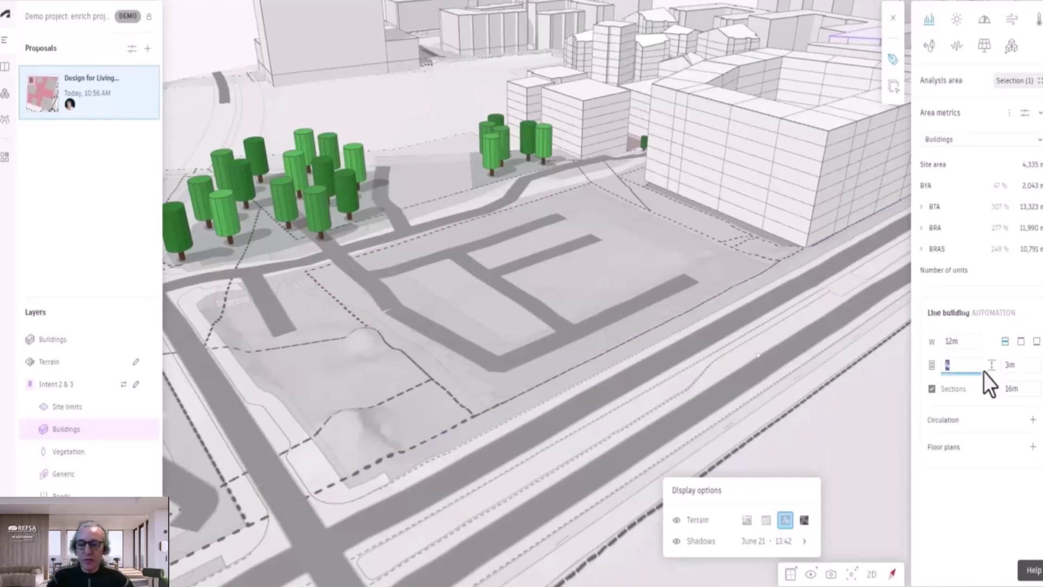
{"action": "left_click", "coordinate": [1021, 367]}
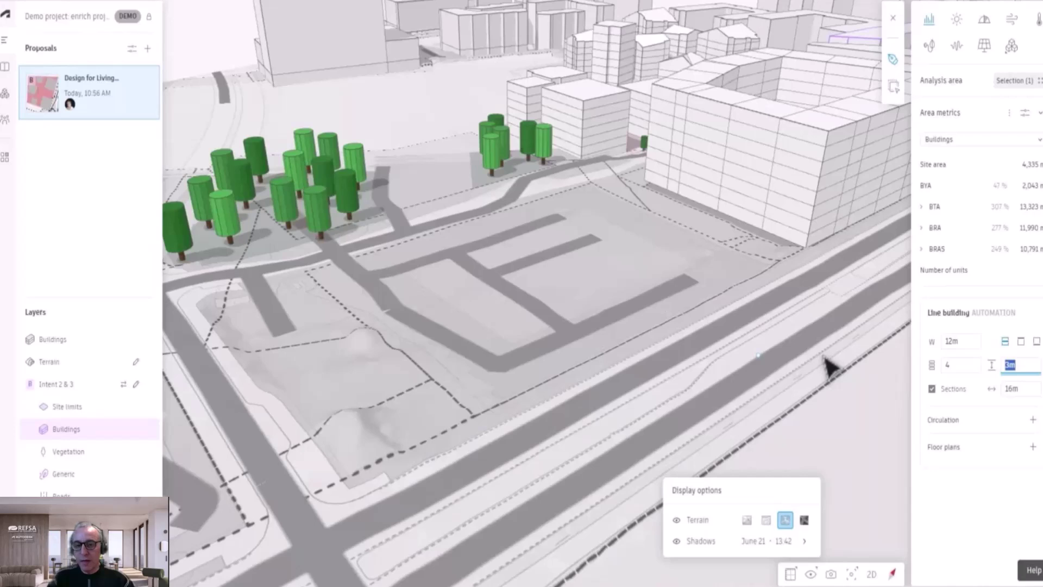
{"action": "left_click", "coordinate": [379, 277]}
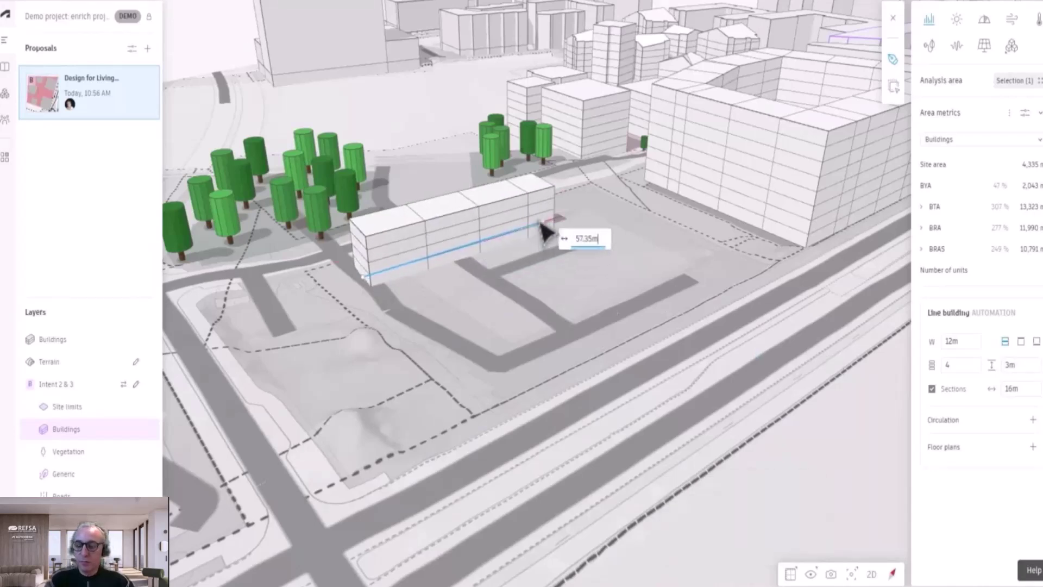
{"action": "left_click", "coordinate": [588, 238]}
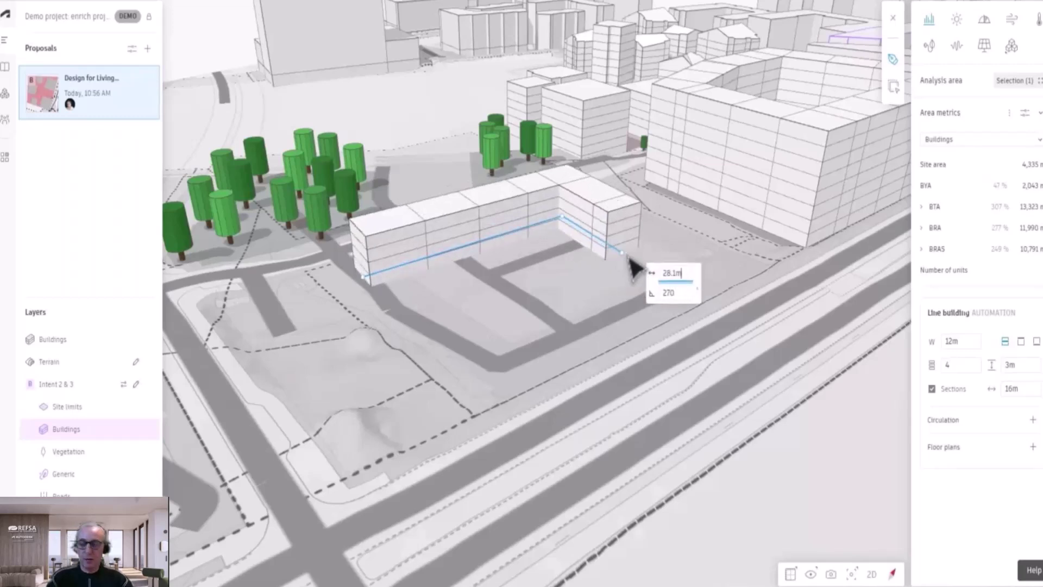
{"action": "left_click", "coordinate": [633, 268]}
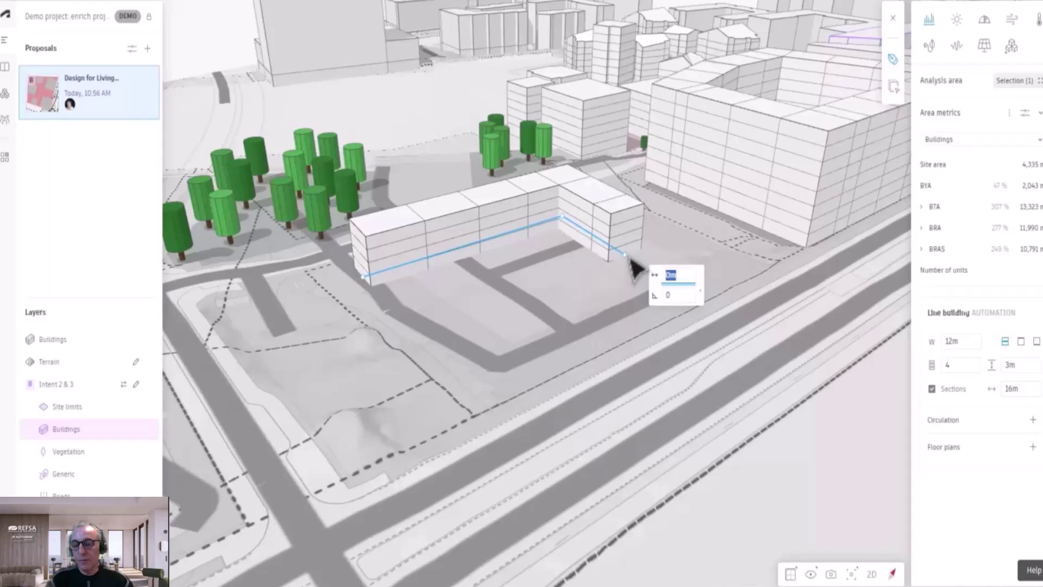
{"action": "left_click", "coordinate": [622, 239]}
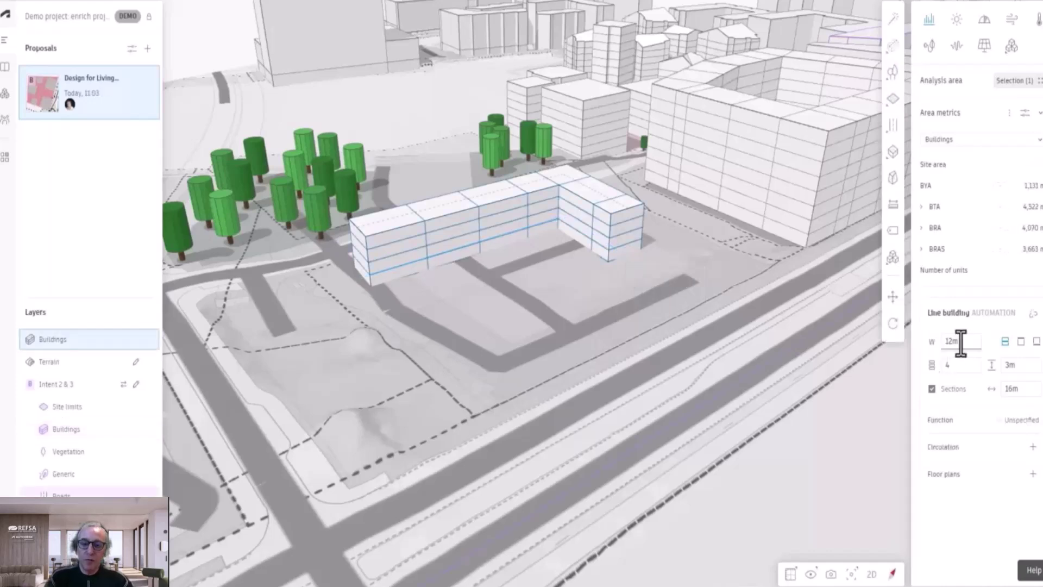
Step: Set the line building to 16 m wide with 6 floors of 2.8 m
{"action": "double_click", "coordinate": [961, 342]}
{"action": "type", "text": "16"}
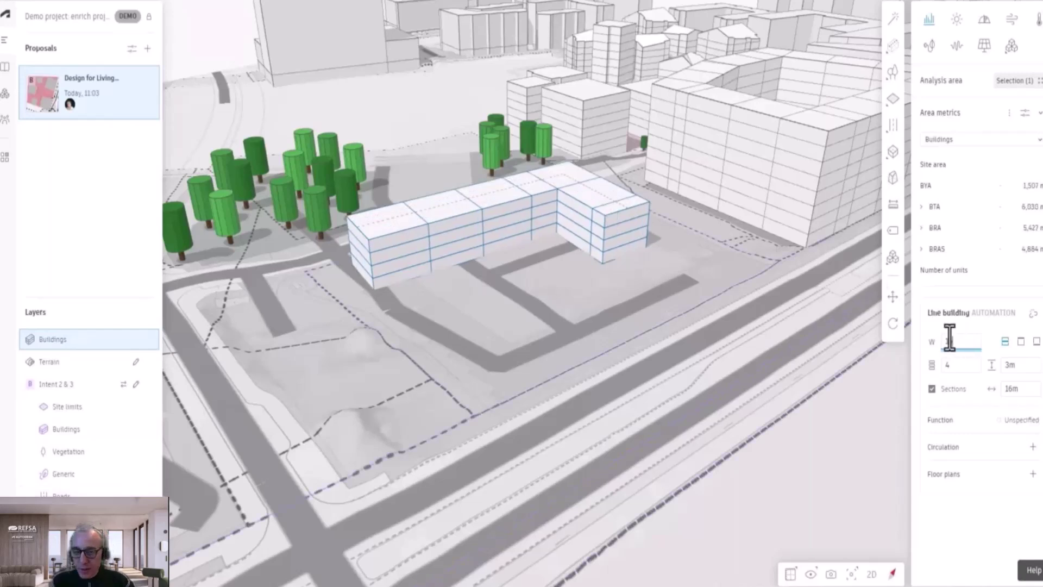
{"action": "double_click", "coordinate": [951, 365]}
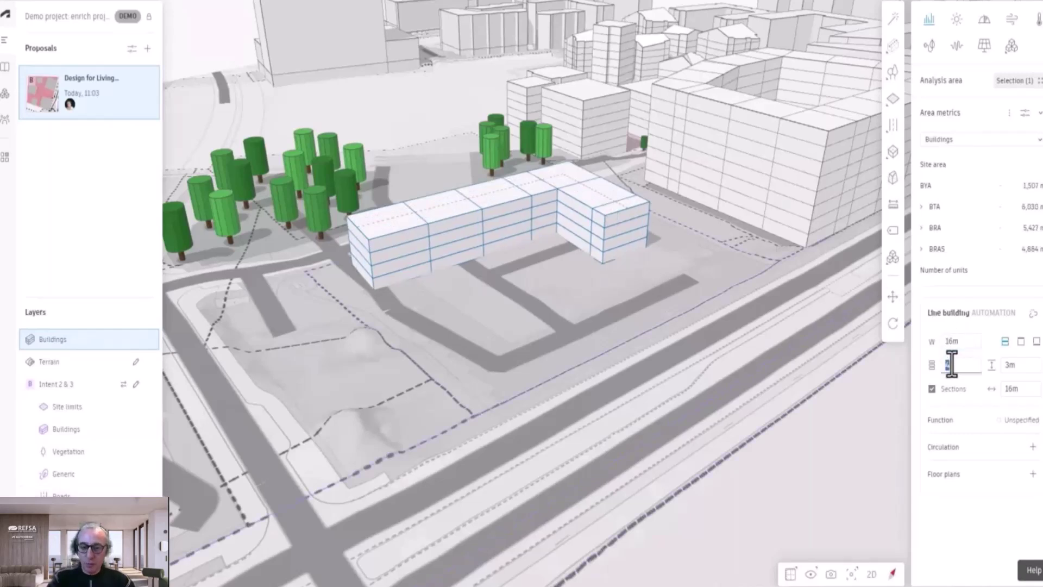
{"action": "type", "text": "6"}
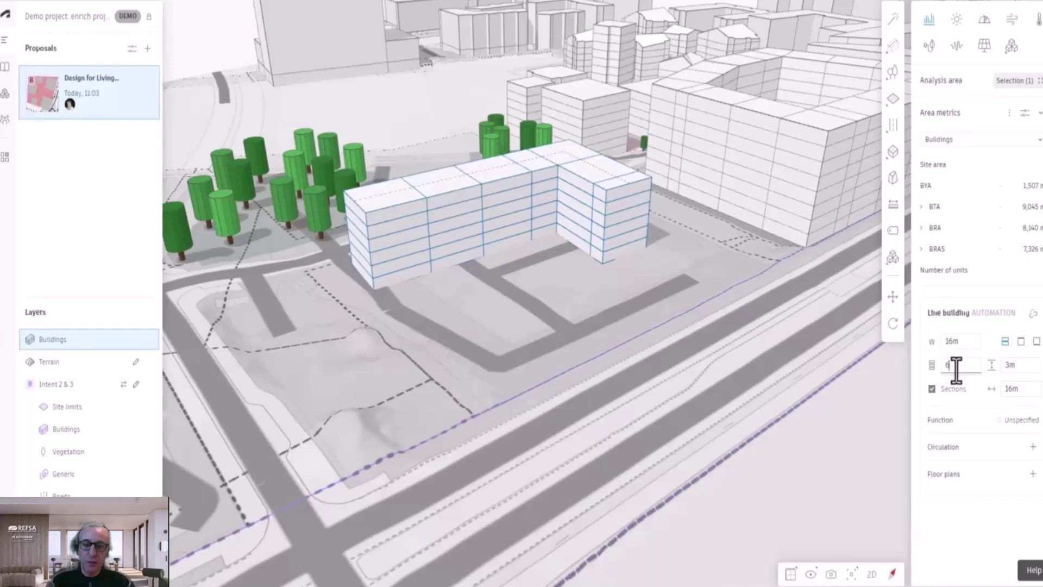
{"action": "double_click", "coordinate": [1017, 372]}
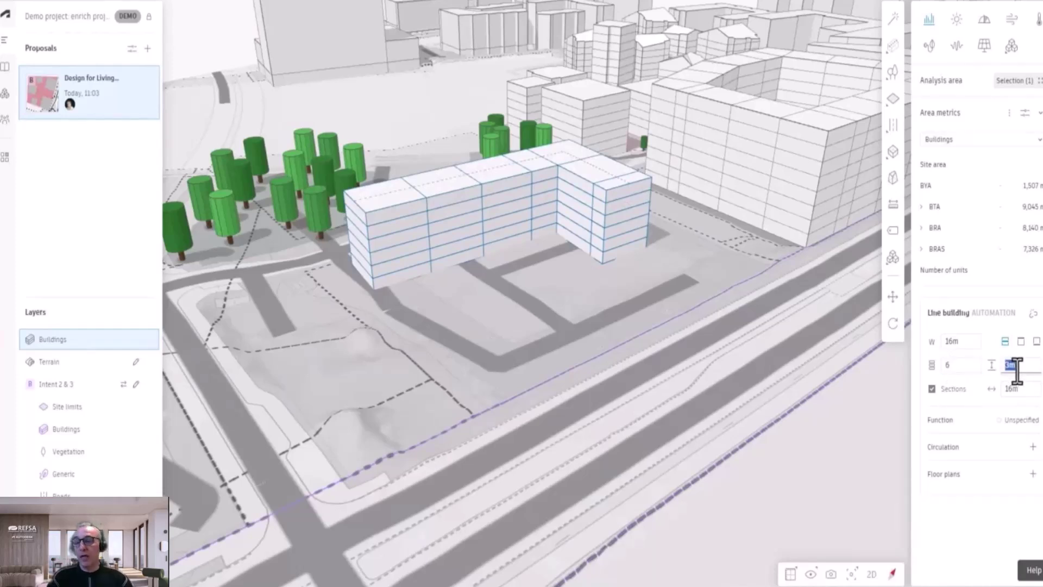
{"action": "type", "text": "2.8"}
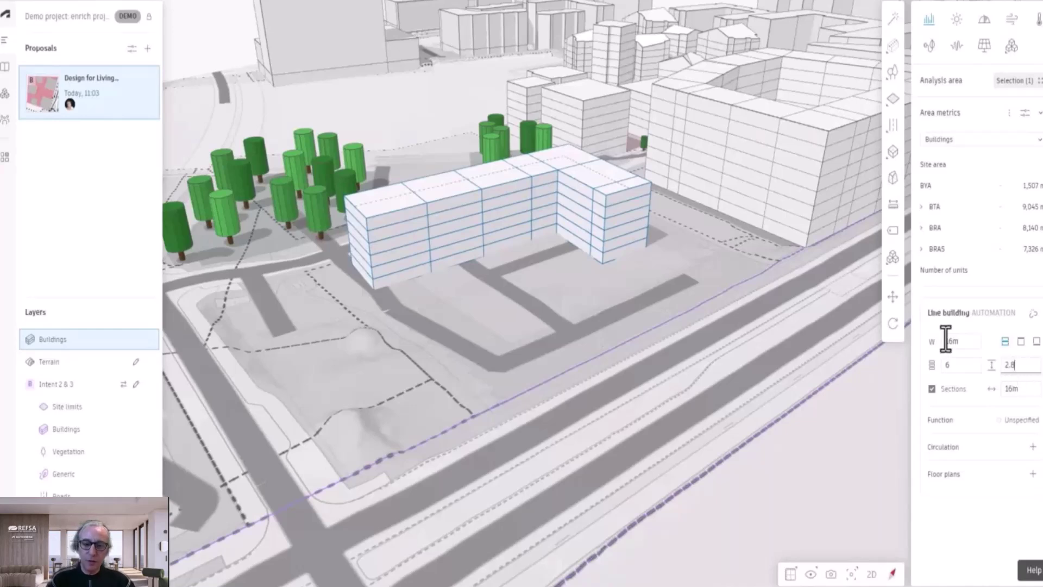
{"action": "key", "text": "Return"}
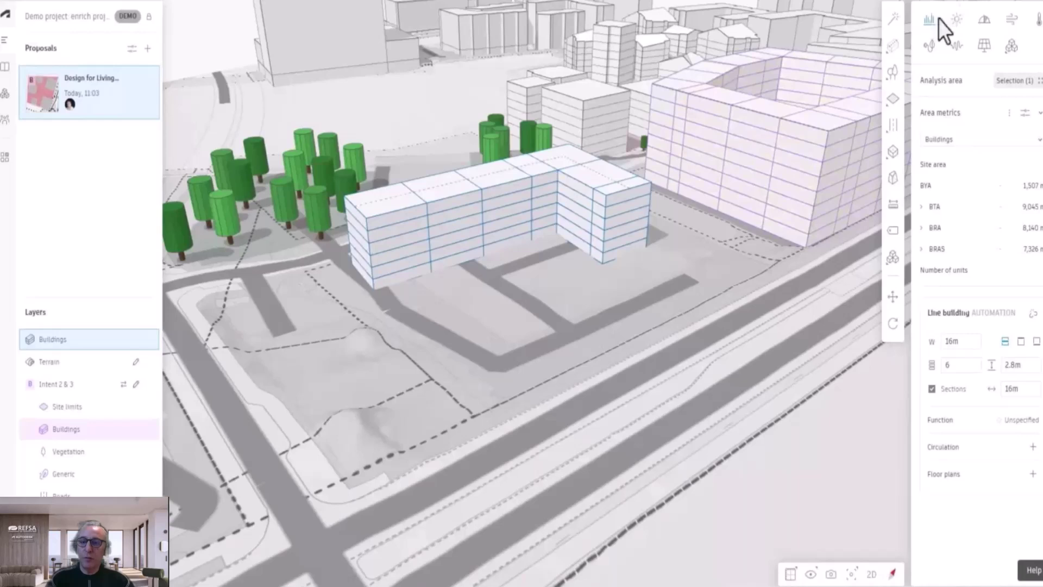
Step: Draw a five-corner polygonal basic building on the open ground in front of the L-building
{"action": "mouse_move", "coordinate": [895, 53]}
{"action": "left_click", "coordinate": [824, 108]}
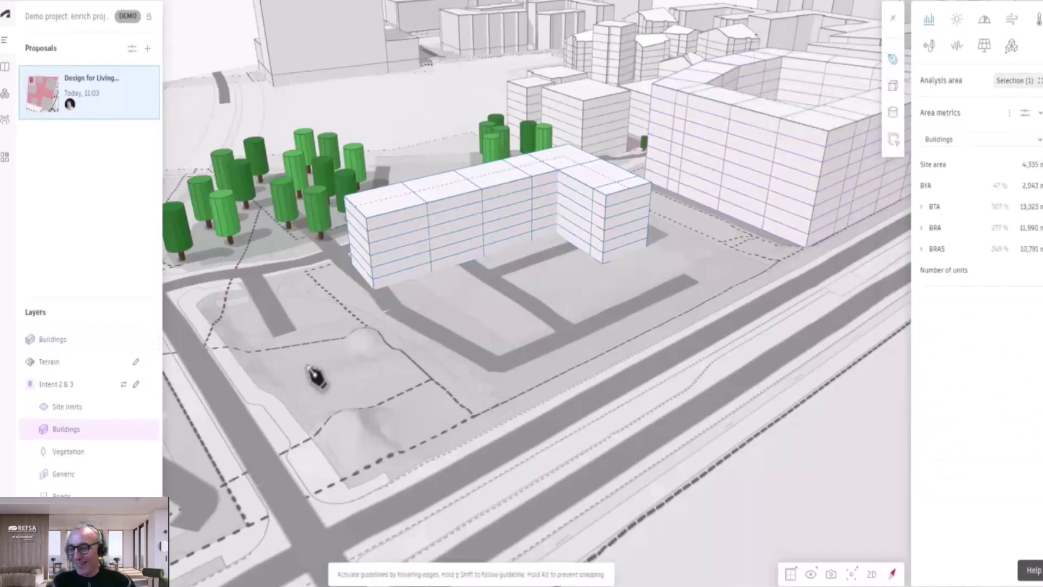
{"action": "left_click", "coordinate": [281, 362]}
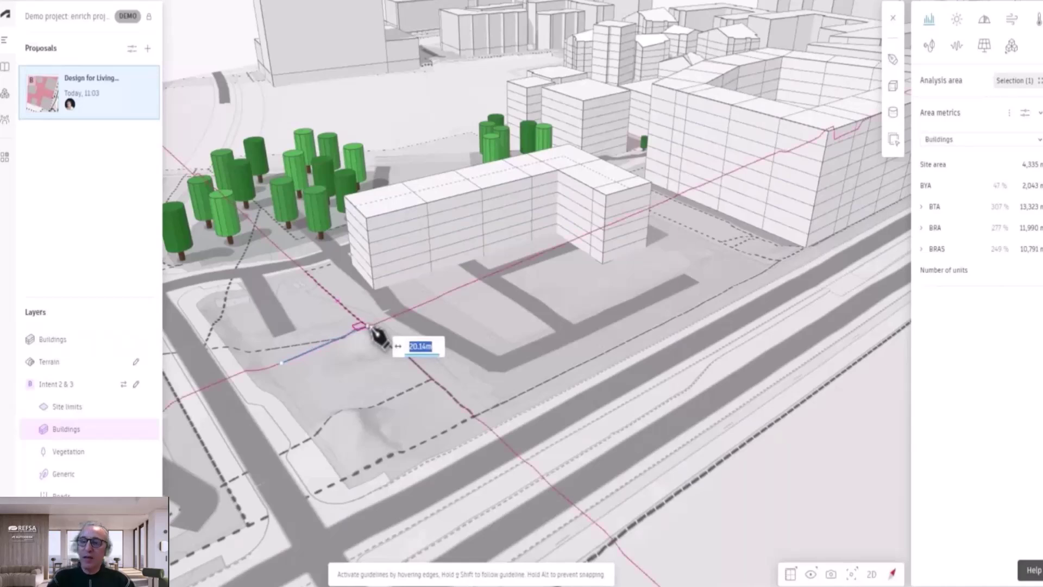
{"action": "left_click", "coordinate": [368, 326]}
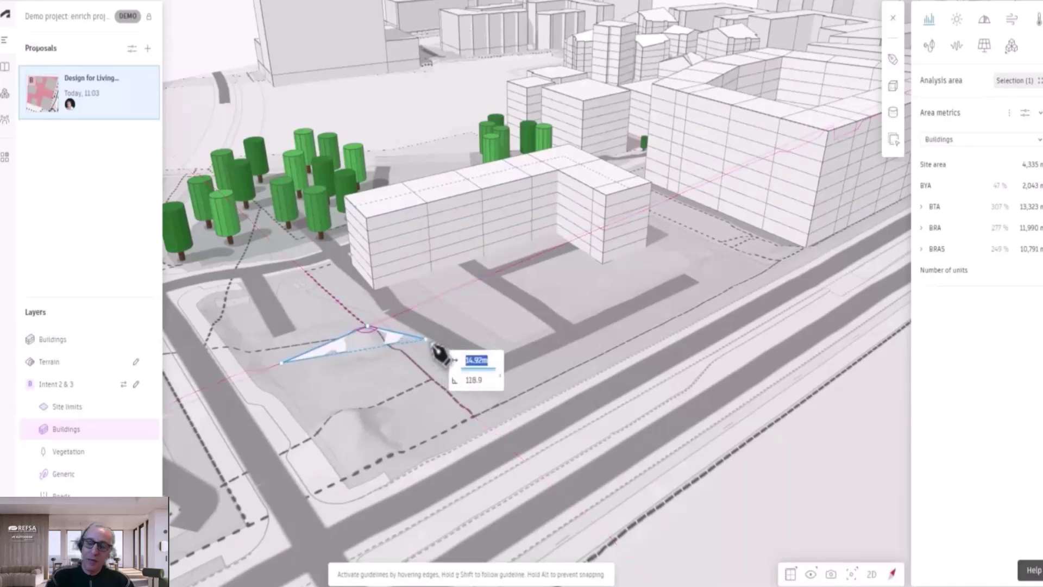
{"action": "left_click", "coordinate": [425, 339]}
{"action": "left_click", "coordinate": [429, 388]}
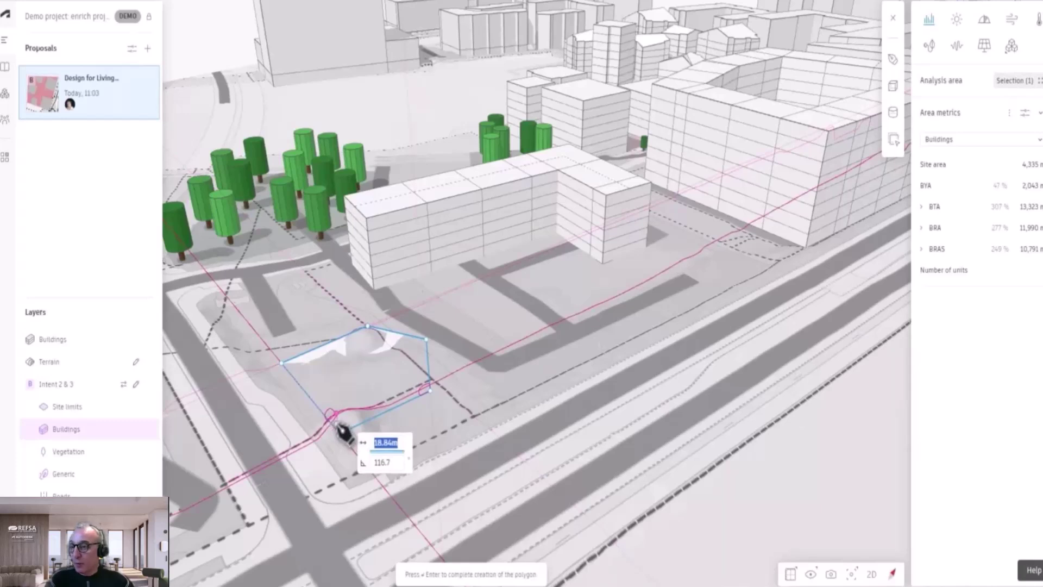
{"action": "left_click", "coordinate": [337, 432]}
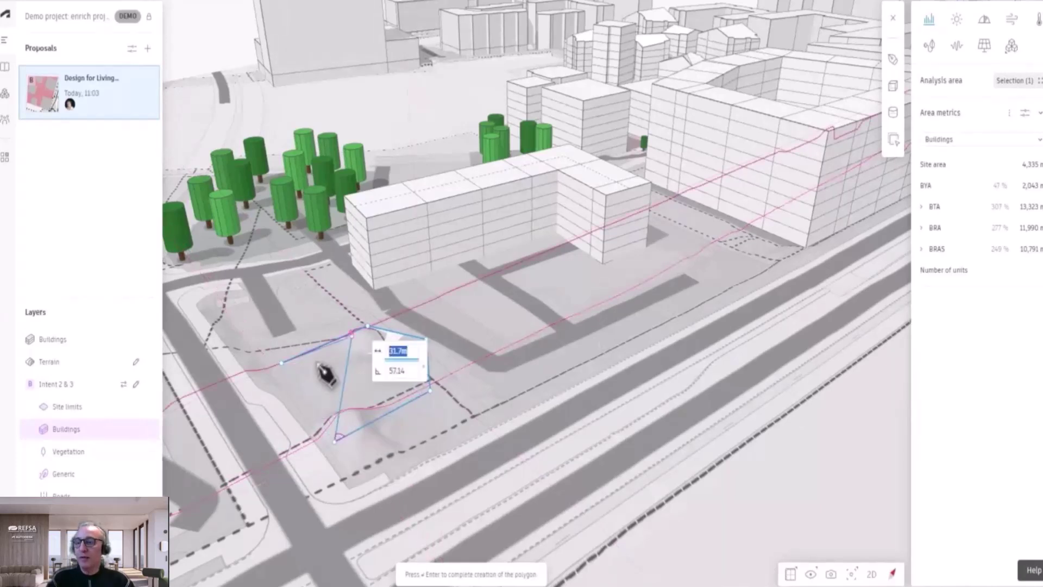
{"action": "key", "text": "Return"}
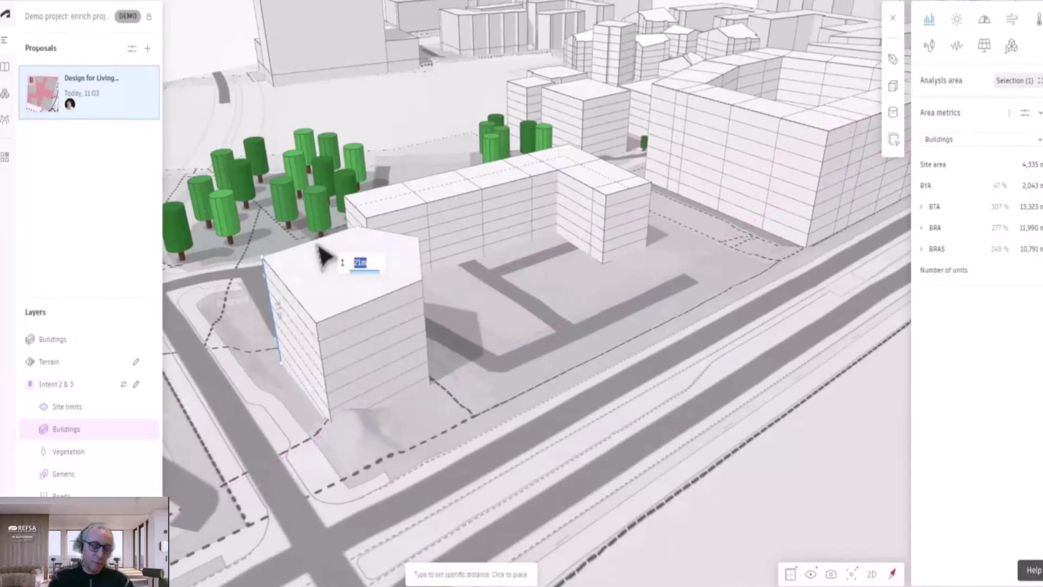
{"action": "left_click", "coordinate": [321, 237]}
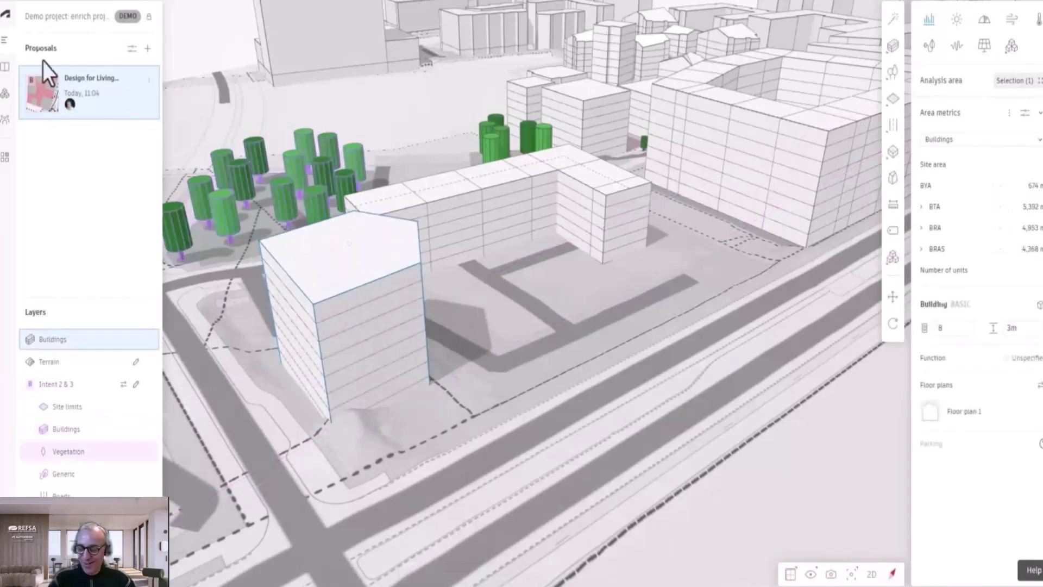
Step: Set the polygonal tower to 9 floors and view the site from above
{"action": "double_click", "coordinate": [946, 335]}
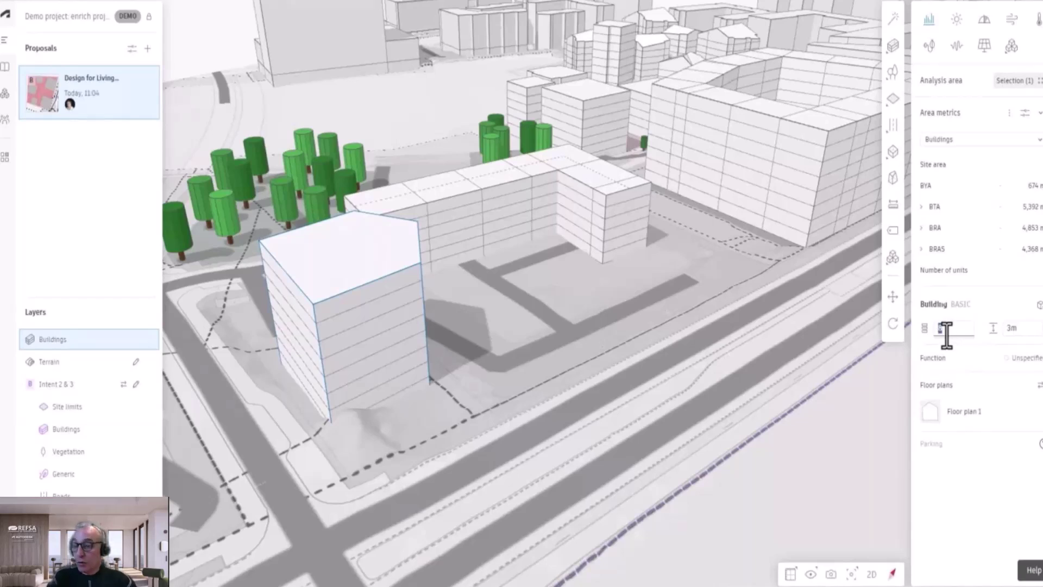
{"action": "type", "text": "9"}
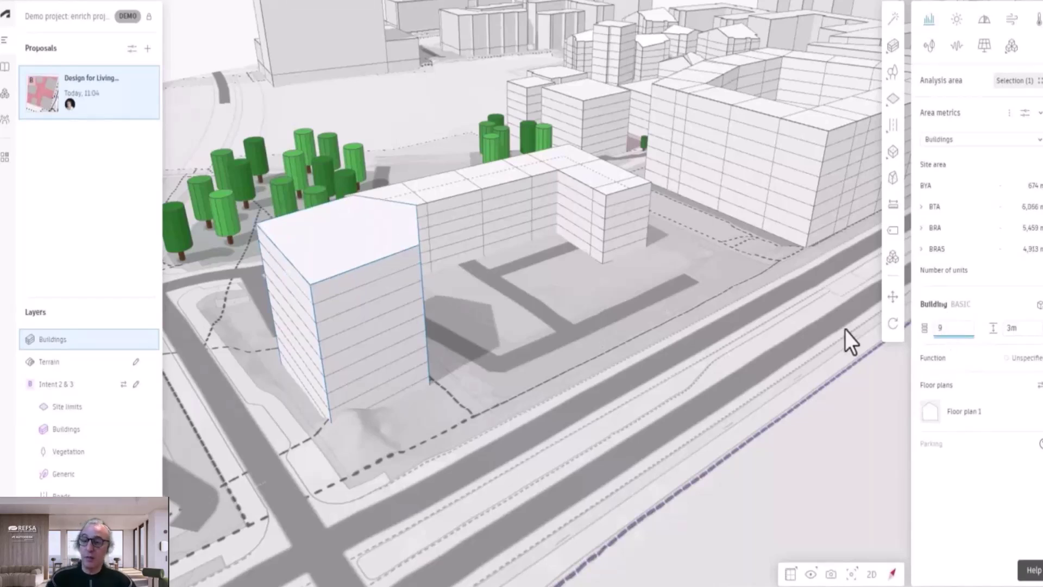
{"action": "right_click_drag", "start_coordinate": [552, 362], "coordinate": [448, 280]}
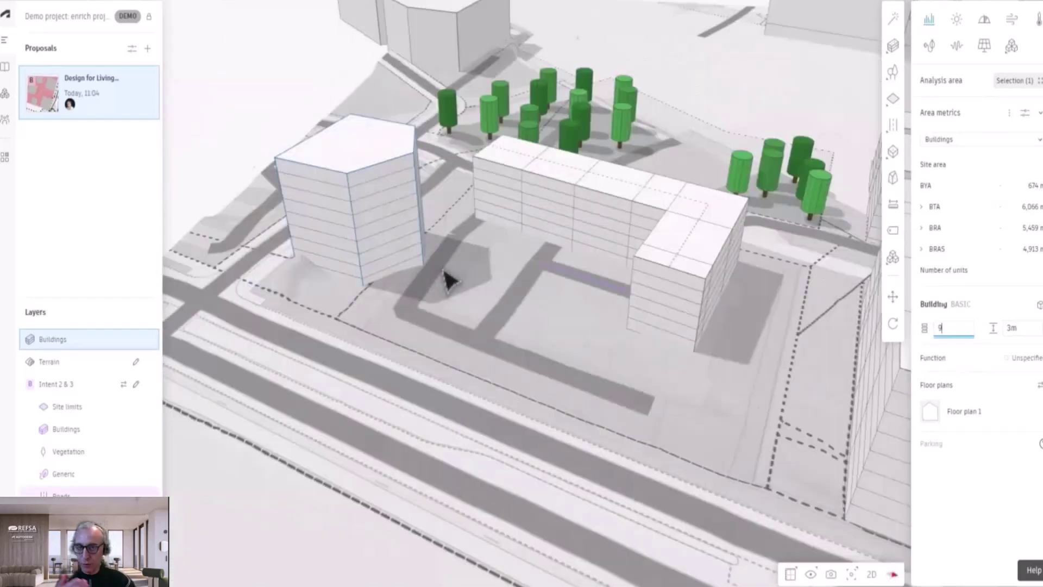
Step: Lay out a row of houses through four points along the road edge, in front of the larger buildings
{"action": "left_click", "coordinate": [893, 46]}
{"action": "left_click", "coordinate": [813, 116]}
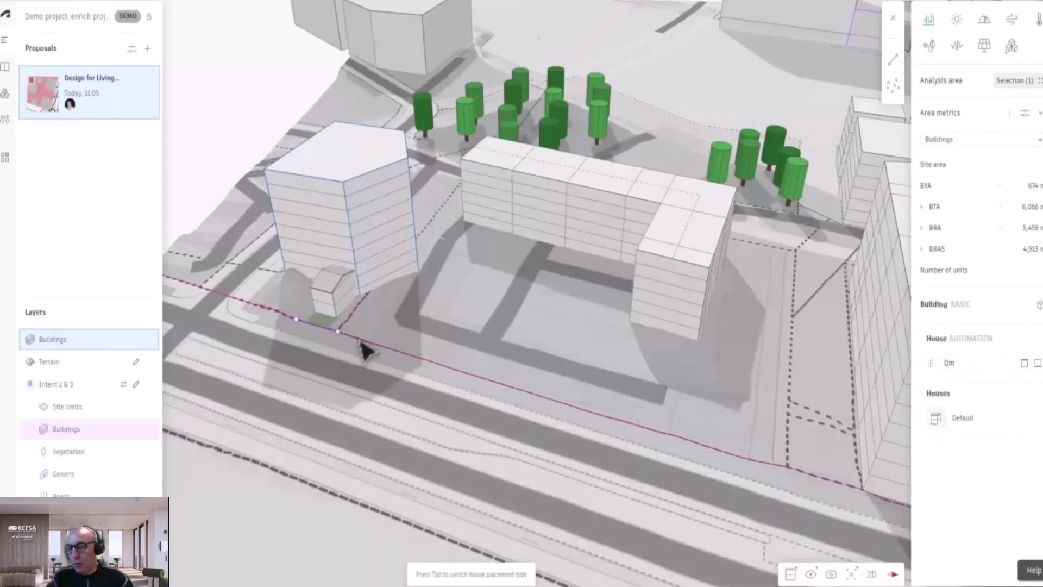
{"action": "left_click", "coordinate": [413, 363]}
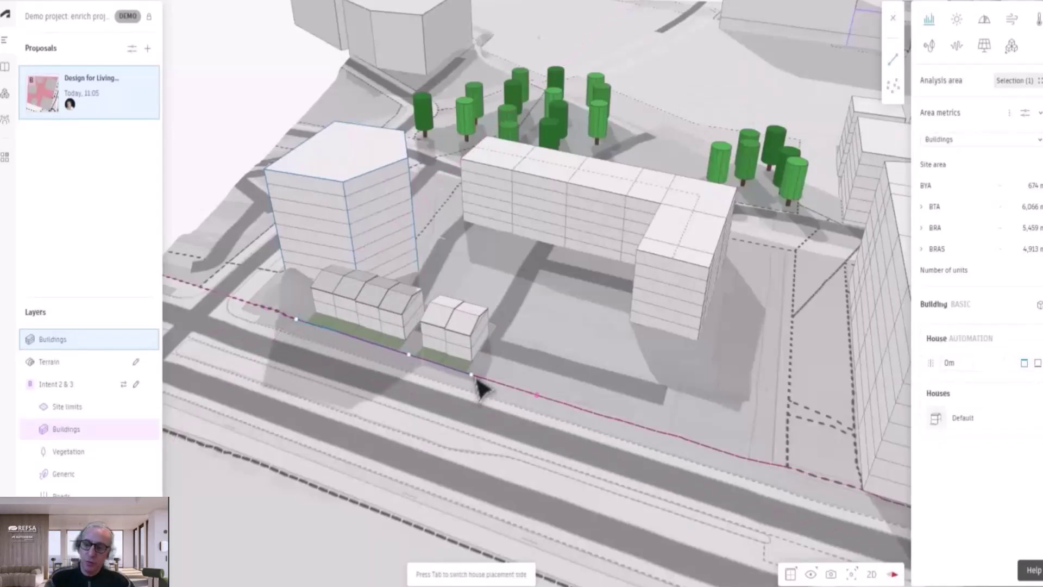
{"action": "left_click", "coordinate": [516, 390]}
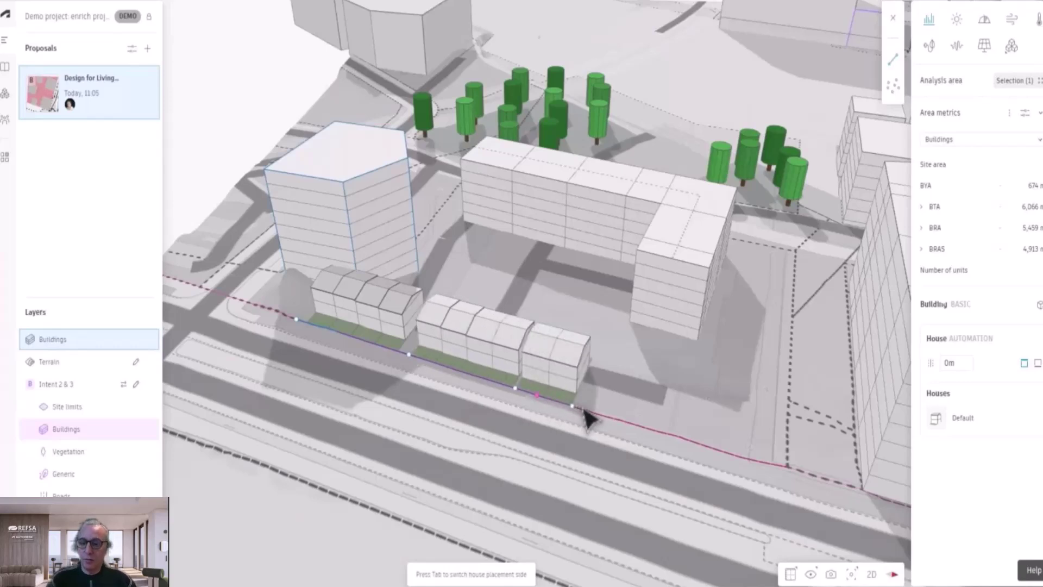
{"action": "left_click", "coordinate": [673, 437]}
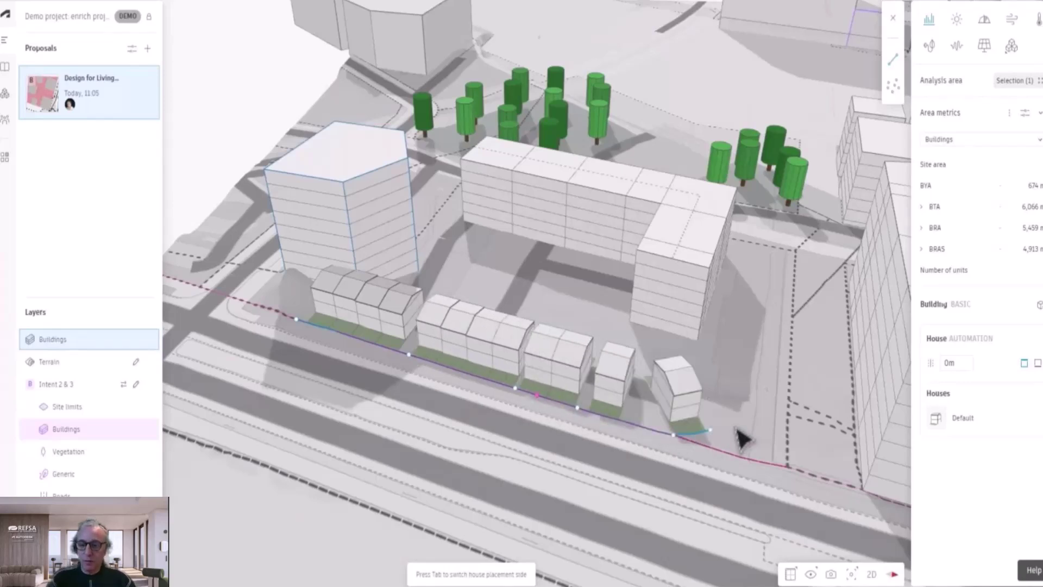
{"action": "double_click", "coordinate": [791, 420]}
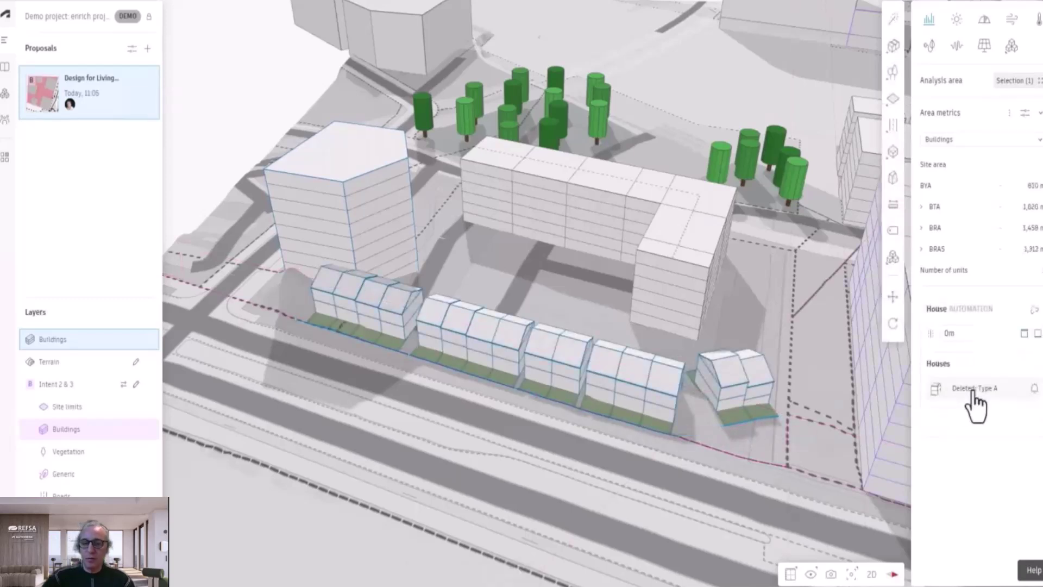
Step: Make the Type A house template 5 m wide and 9.5 m long
{"action": "left_click", "coordinate": [973, 389]}
{"action": "left_click", "coordinate": [806, 441]}
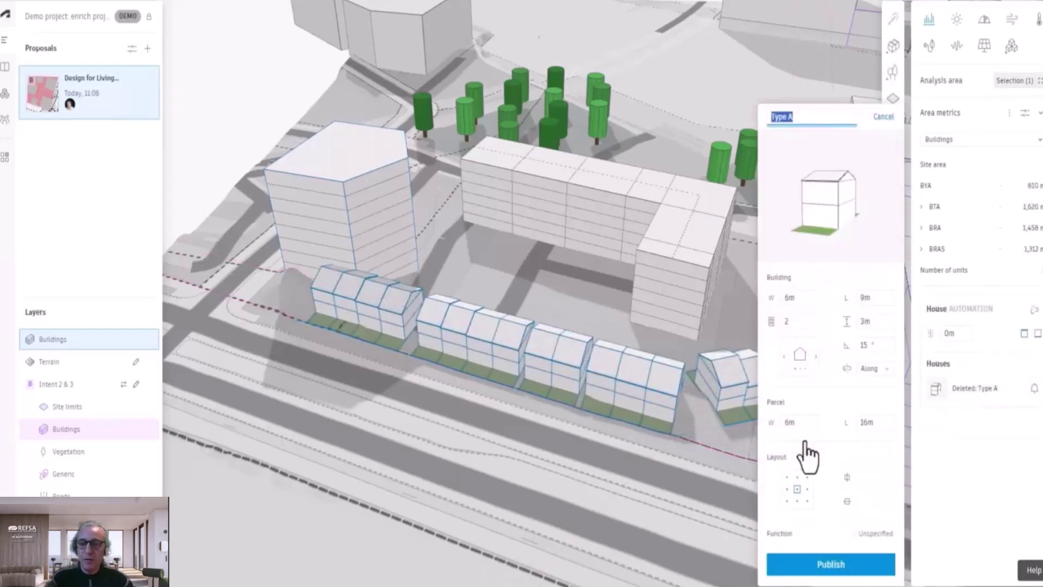
{"action": "left_click", "coordinate": [782, 298]}
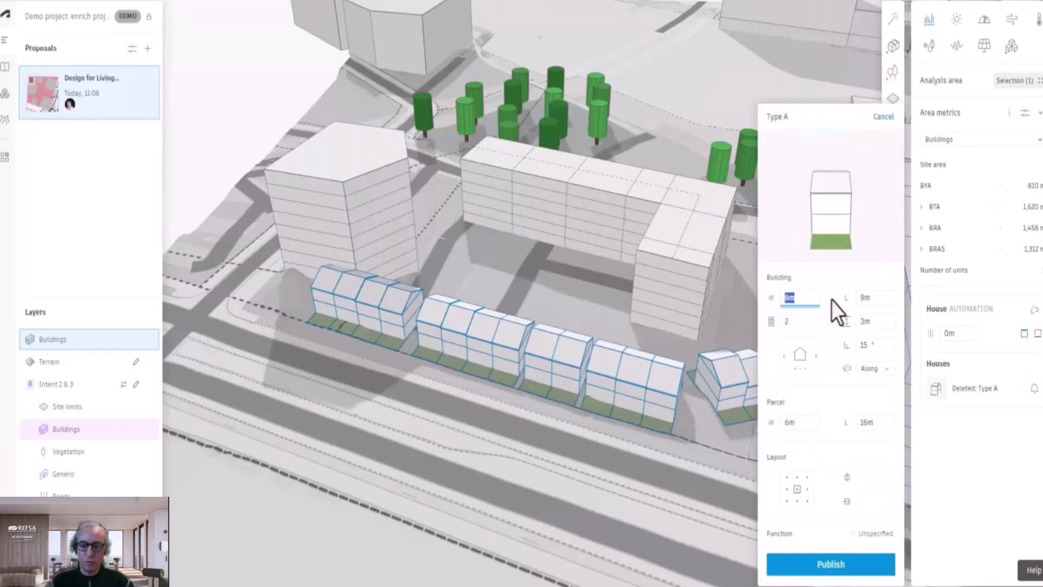
{"action": "type", "text": "5"}
{"action": "left_click", "coordinate": [866, 297]}
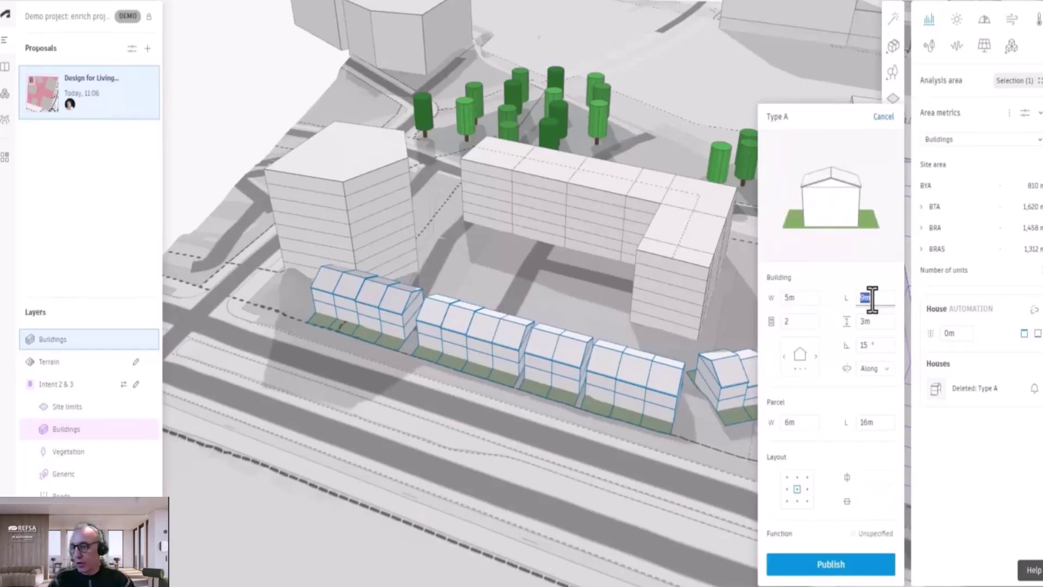
{"action": "type", "text": "9.5"}
{"action": "left_click", "coordinate": [791, 322]}
{"action": "left_click", "coordinate": [869, 322]}
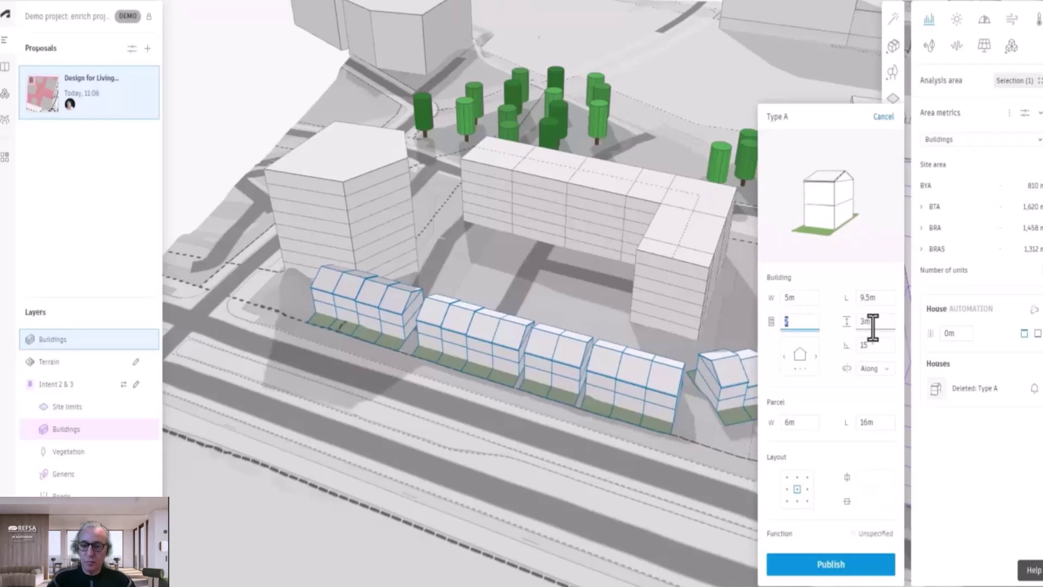
Step: Give Type A a 30° gabled roof oriented Along, and publish the template
{"action": "left_click", "coordinate": [816, 356]}
{"action": "left_click", "coordinate": [815, 357]}
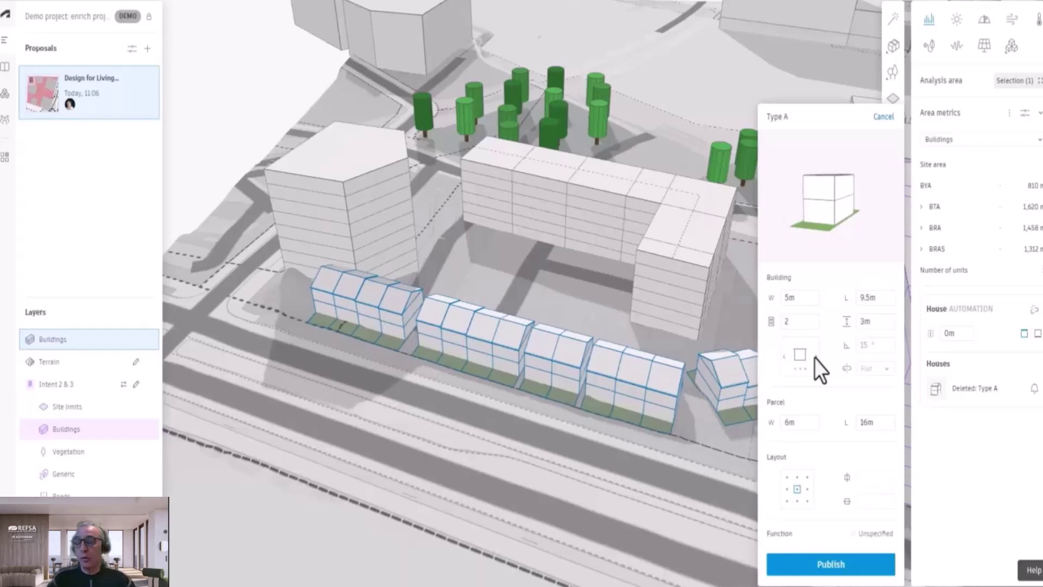
{"action": "left_click", "coordinate": [814, 357]}
{"action": "left_click", "coordinate": [878, 346]}
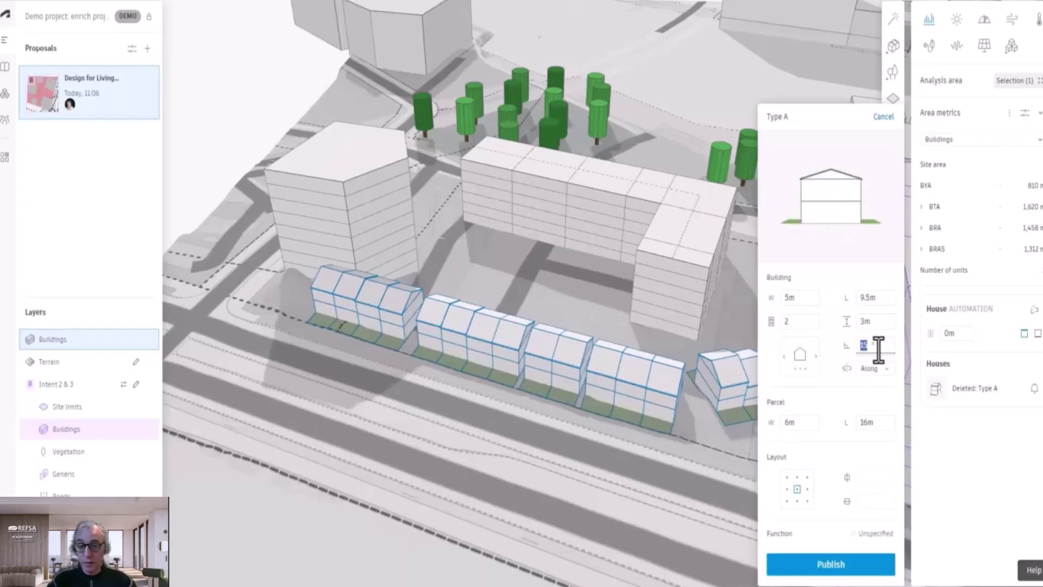
{"action": "type", "text": "30"}
{"action": "key", "text": "Tab"}
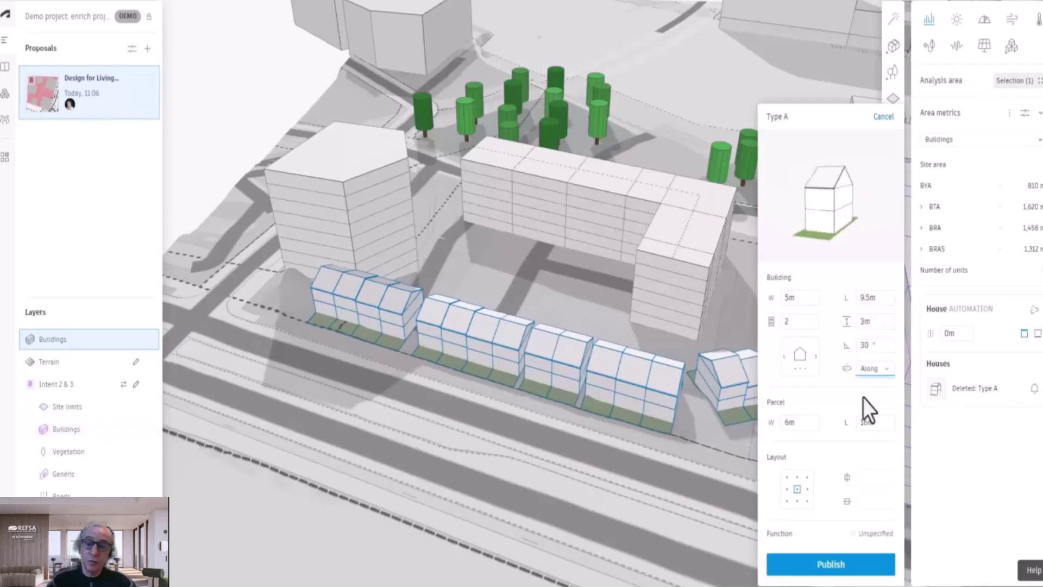
{"action": "left_click", "coordinate": [887, 371]}
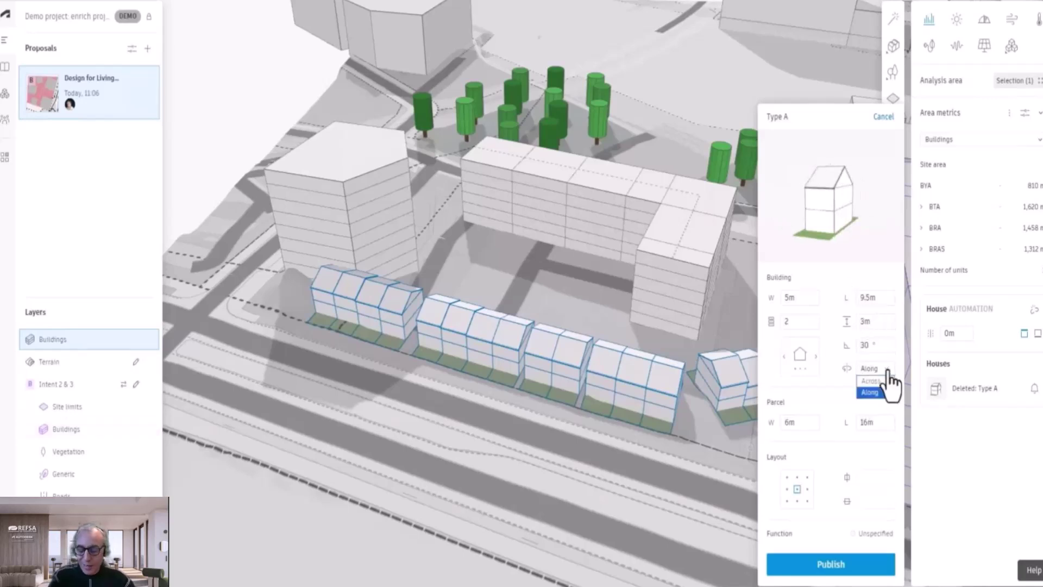
{"action": "left_click", "coordinate": [888, 380]}
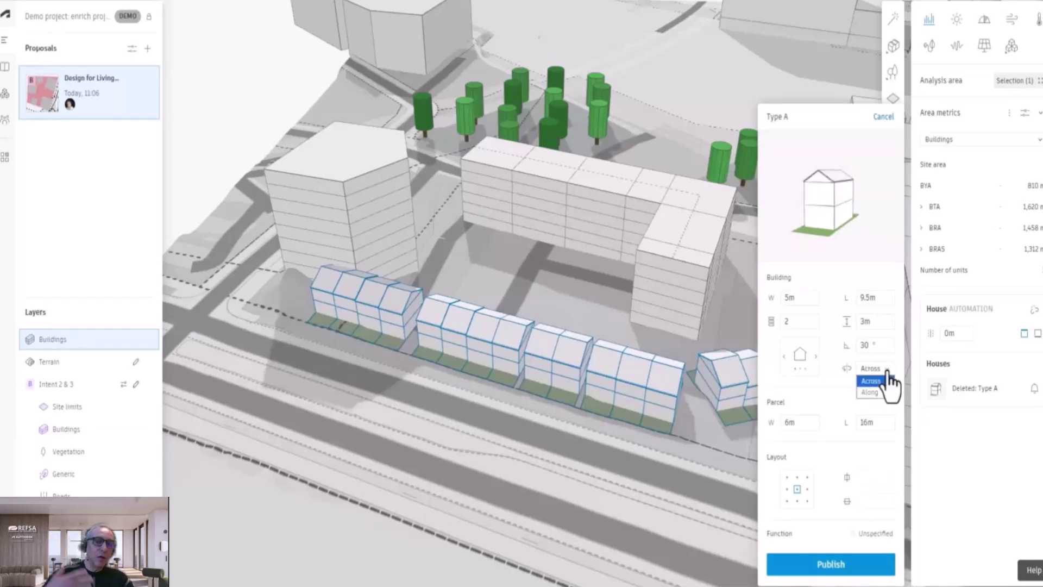
{"action": "left_click", "coordinate": [873, 390]}
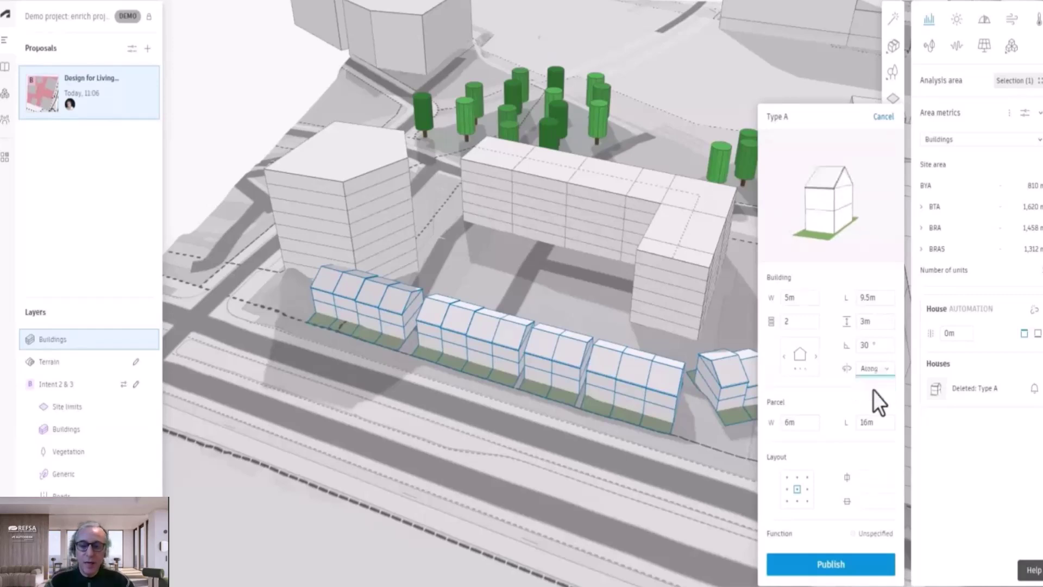
{"action": "left_click", "coordinate": [851, 562]}
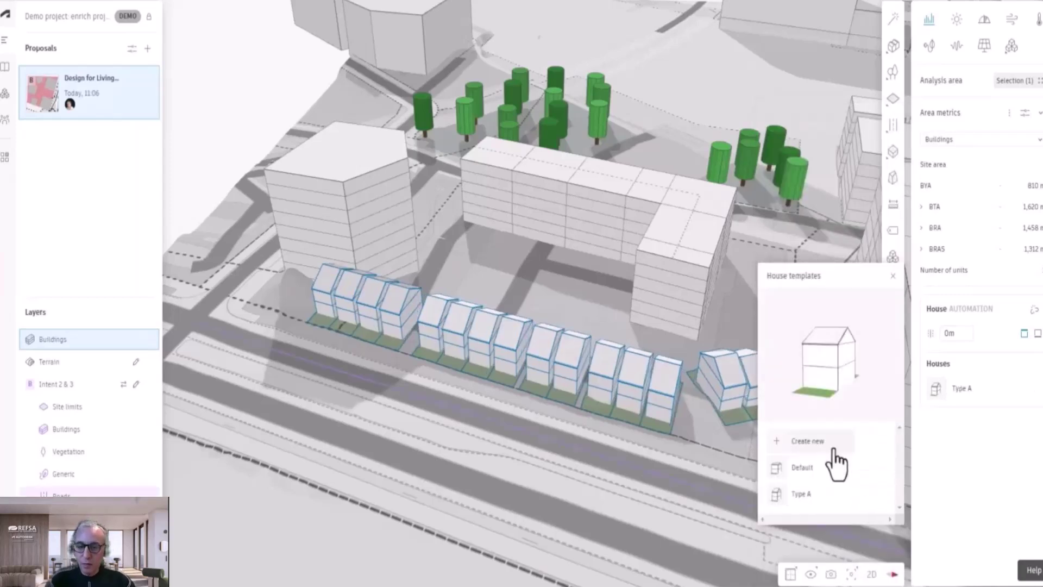
Step: Give the Default house template a mono-pitch roof and publish it
{"action": "right_click_drag", "start_coordinate": [647, 386], "coordinate": [607, 356]}
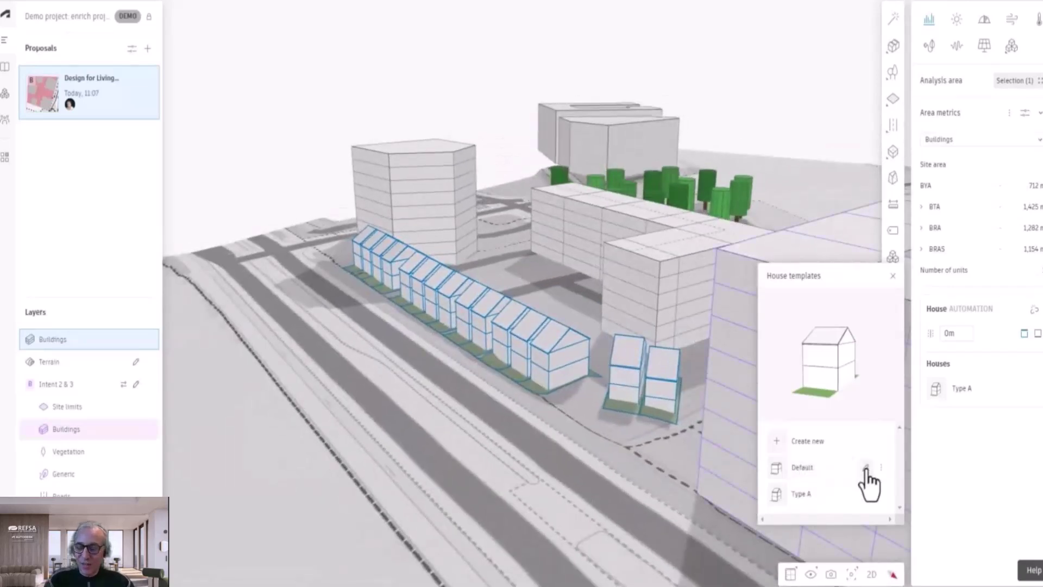
{"action": "left_click", "coordinate": [865, 467]}
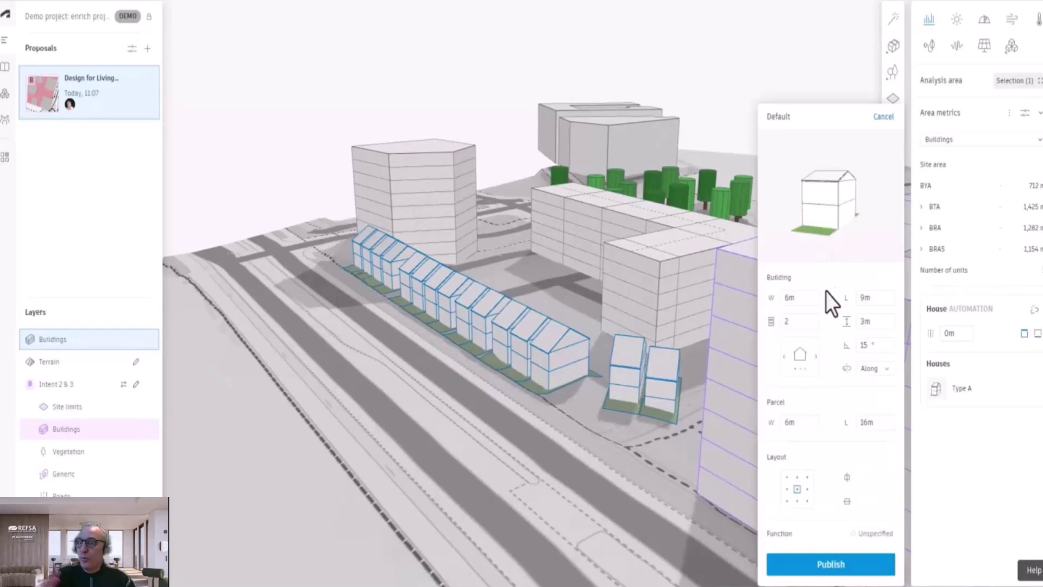
{"action": "left_click", "coordinate": [815, 356]}
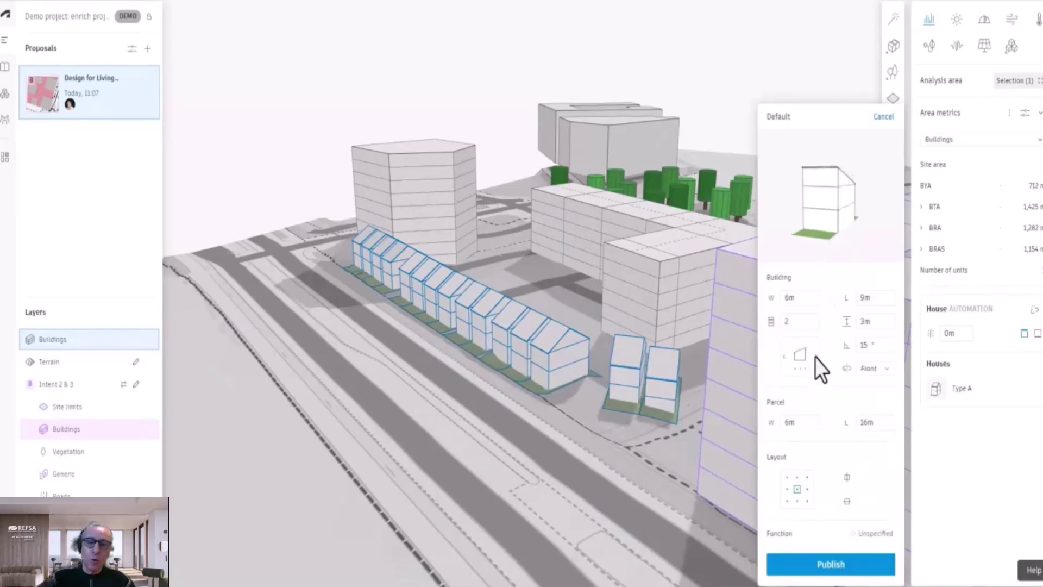
{"action": "left_click", "coordinate": [805, 556]}
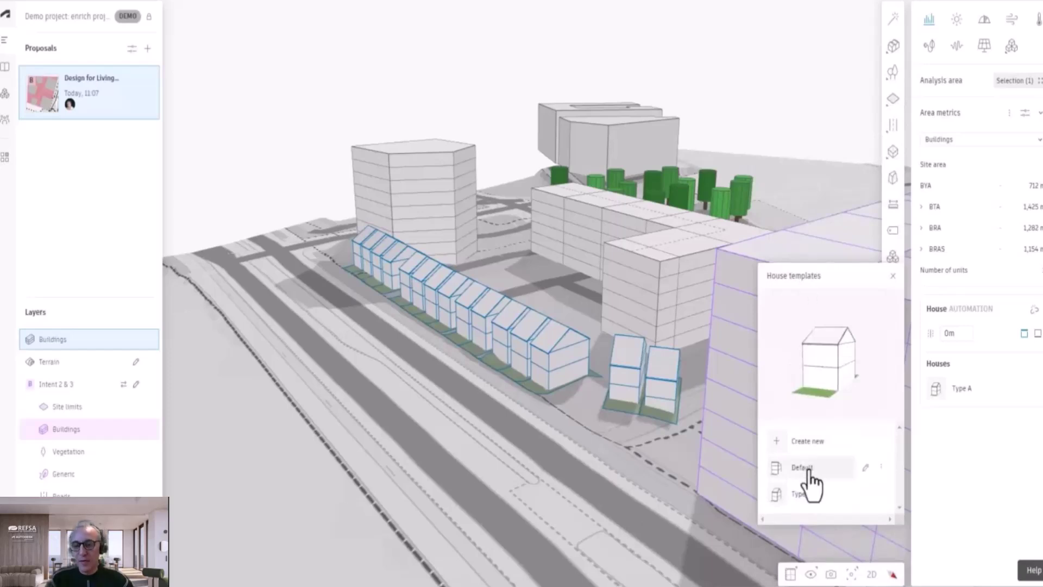
Step: Point the Default roof slope to Back, set function to Residential, and republish
{"action": "left_click", "coordinate": [881, 467]}
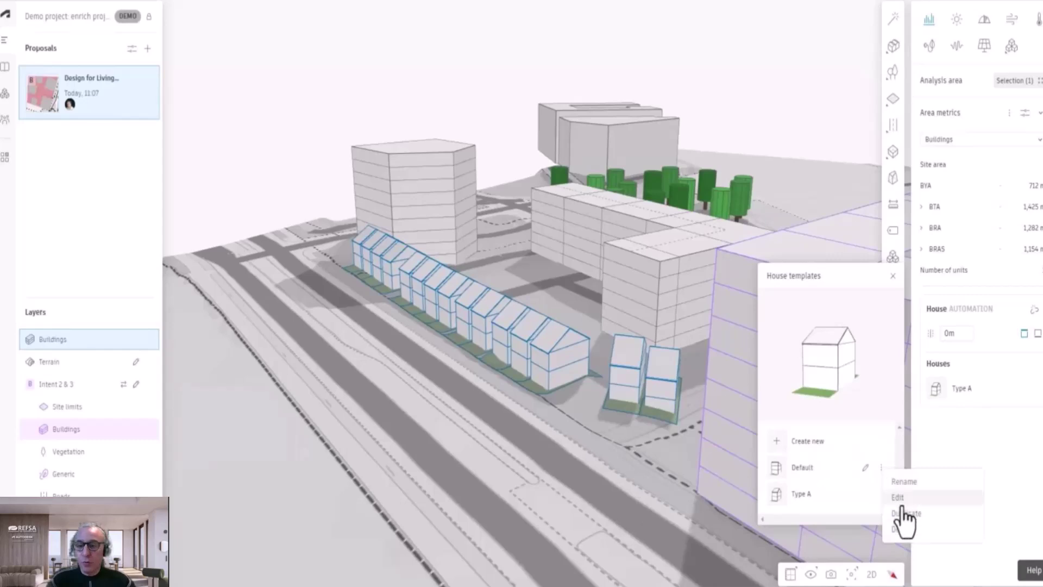
{"action": "left_click", "coordinate": [904, 503]}
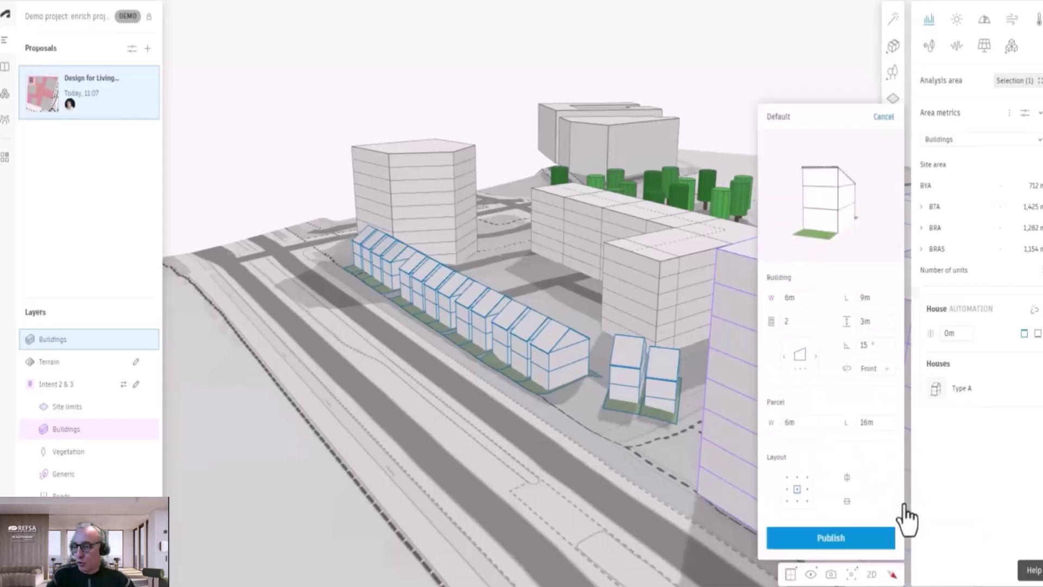
{"action": "left_click", "coordinate": [875, 369]}
{"action": "left_click", "coordinate": [875, 383]}
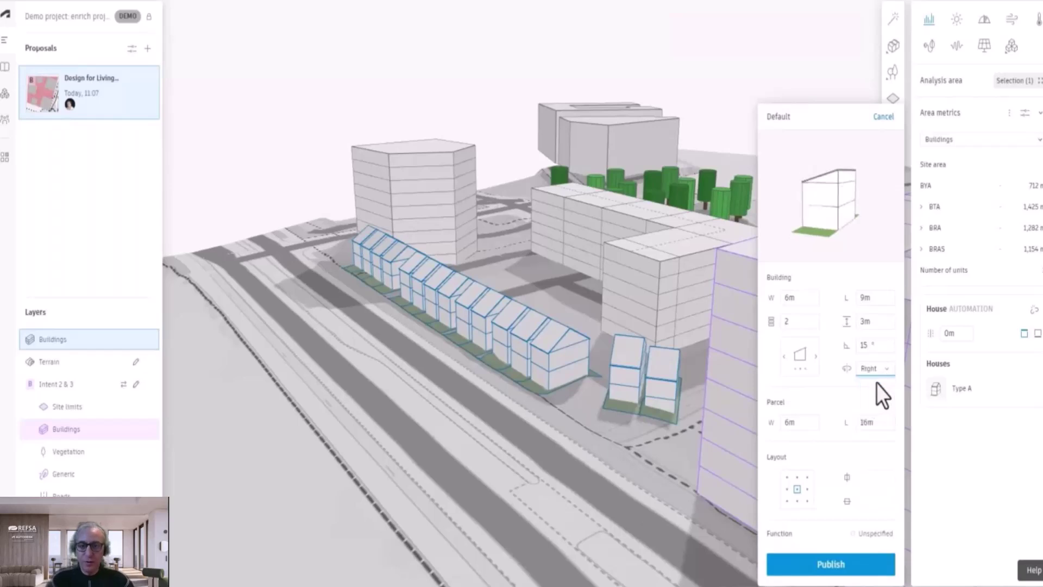
{"action": "left_click", "coordinate": [871, 392]}
{"action": "left_click", "coordinate": [876, 370]}
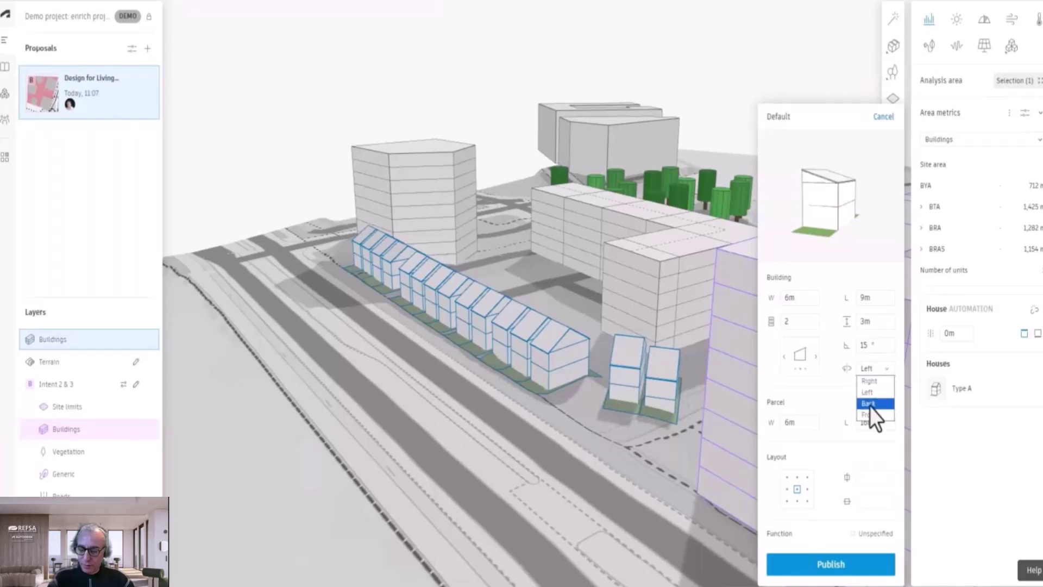
{"action": "left_click", "coordinate": [869, 405]}
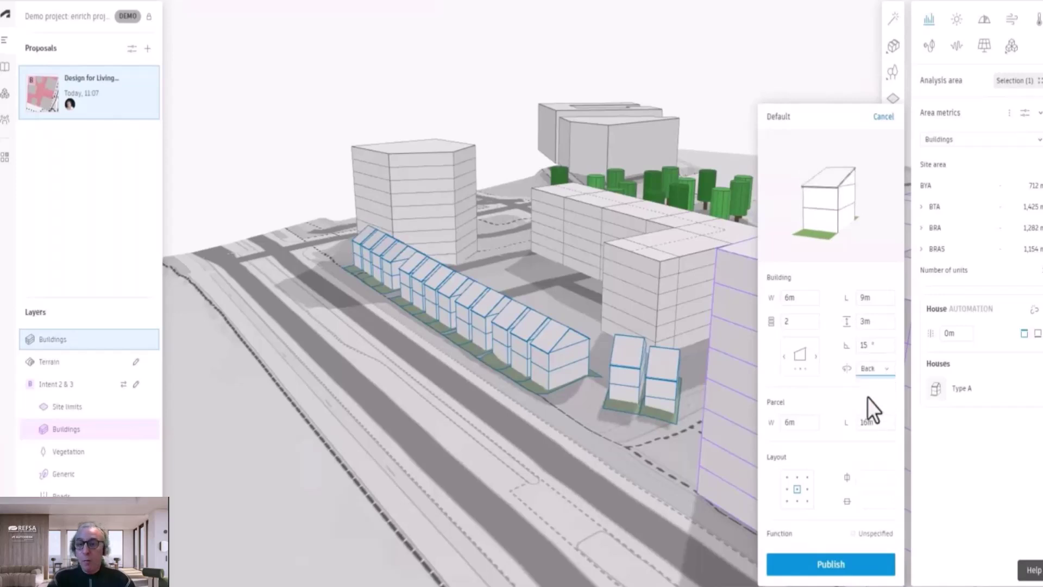
{"action": "left_click", "coordinate": [868, 534]}
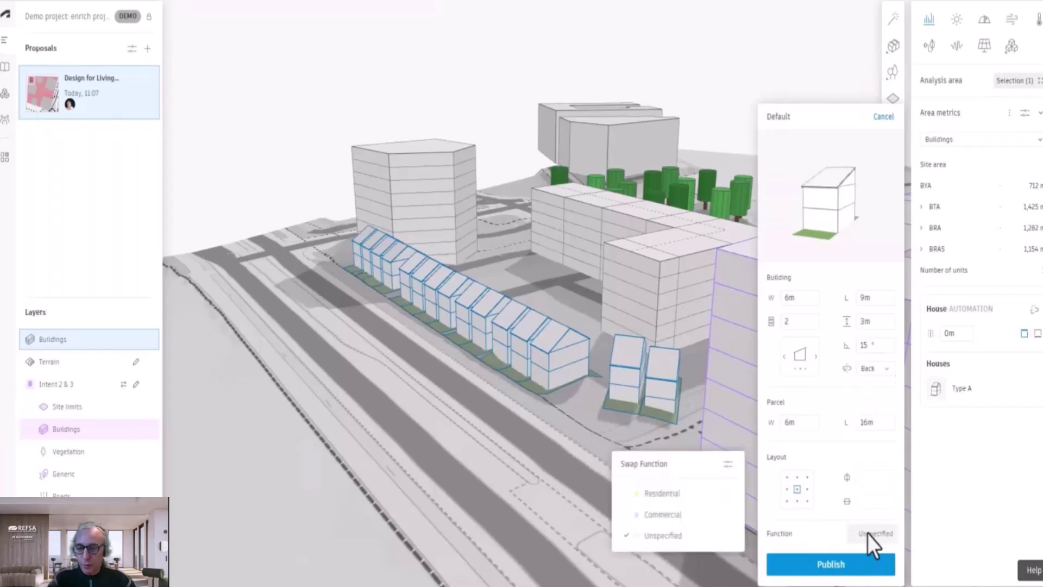
{"action": "left_click", "coordinate": [666, 494]}
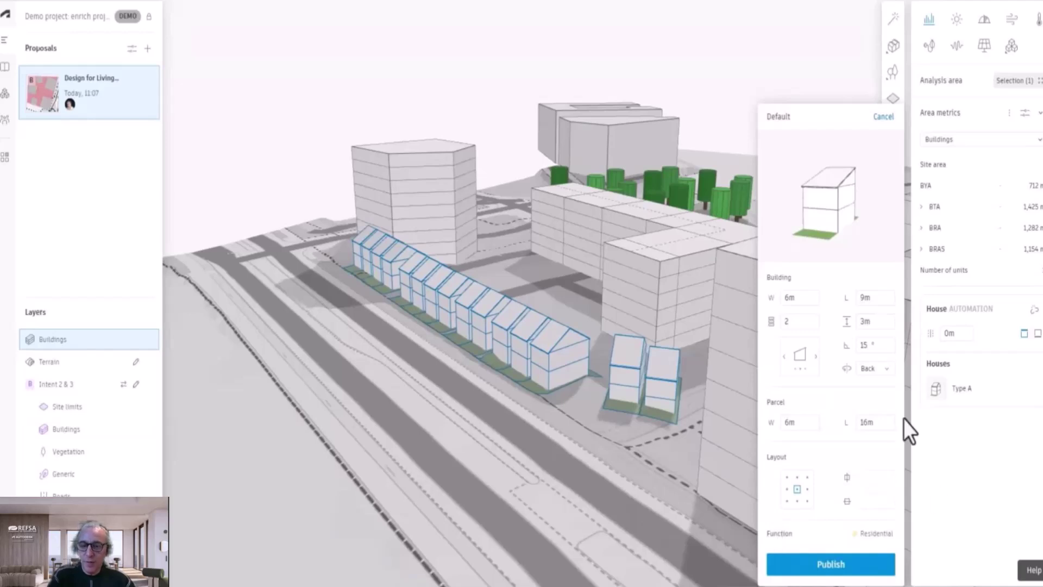
{"action": "left_click", "coordinate": [834, 568]}
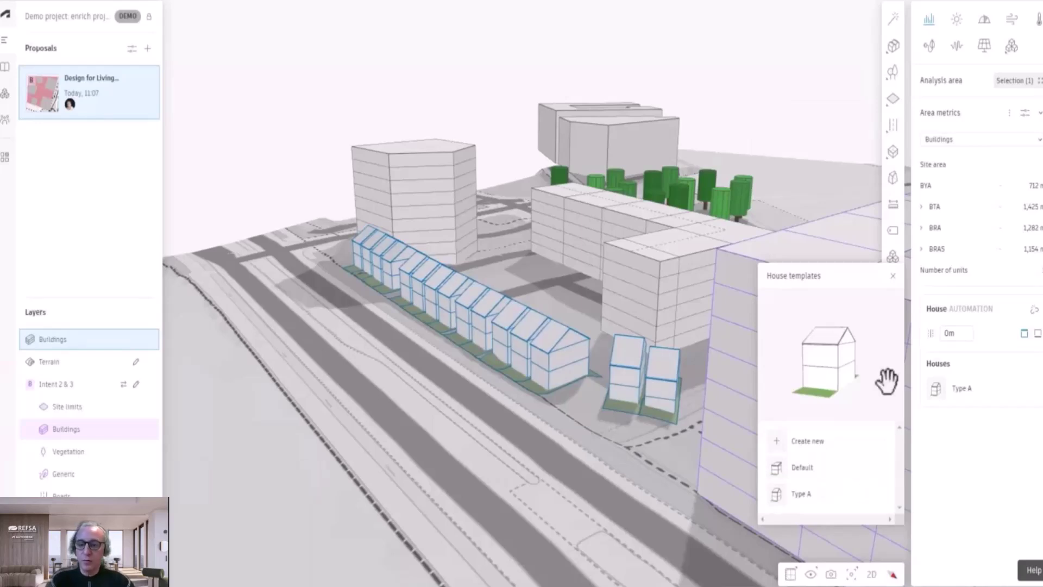
Step: Apply the Default template to the row houses
{"action": "left_click", "coordinate": [802, 469]}
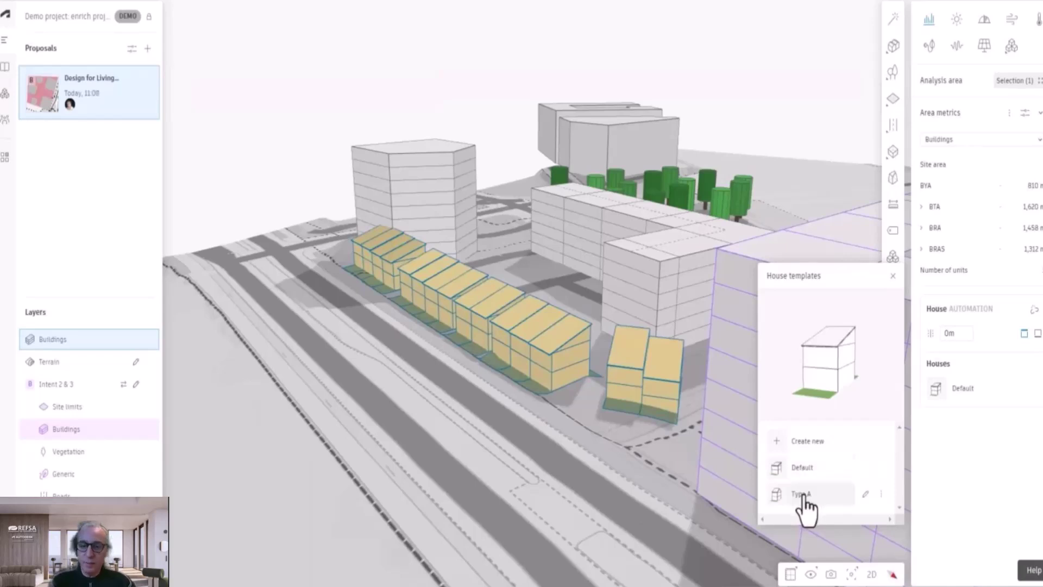
{"action": "left_click", "coordinate": [802, 506]}
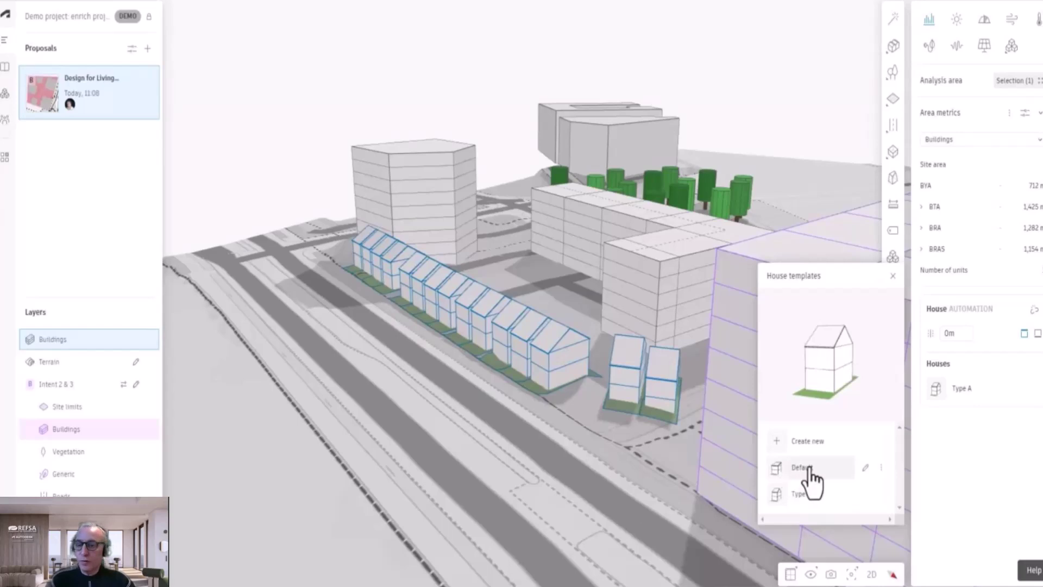
{"action": "left_click", "coordinate": [804, 467]}
{"action": "left_click", "coordinate": [814, 441]}
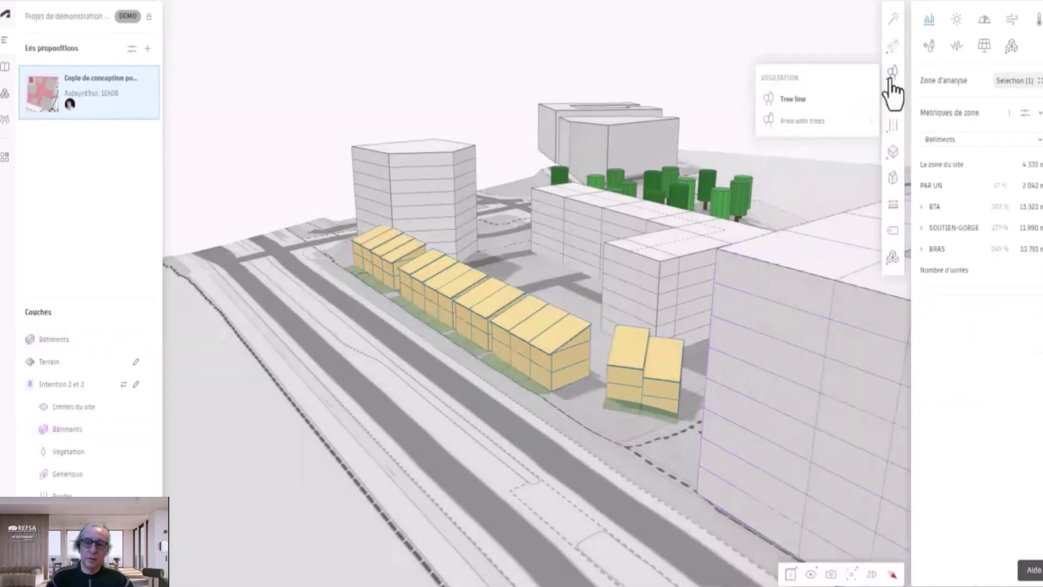
{"action": "mouse_move", "coordinate": [827, 110]}
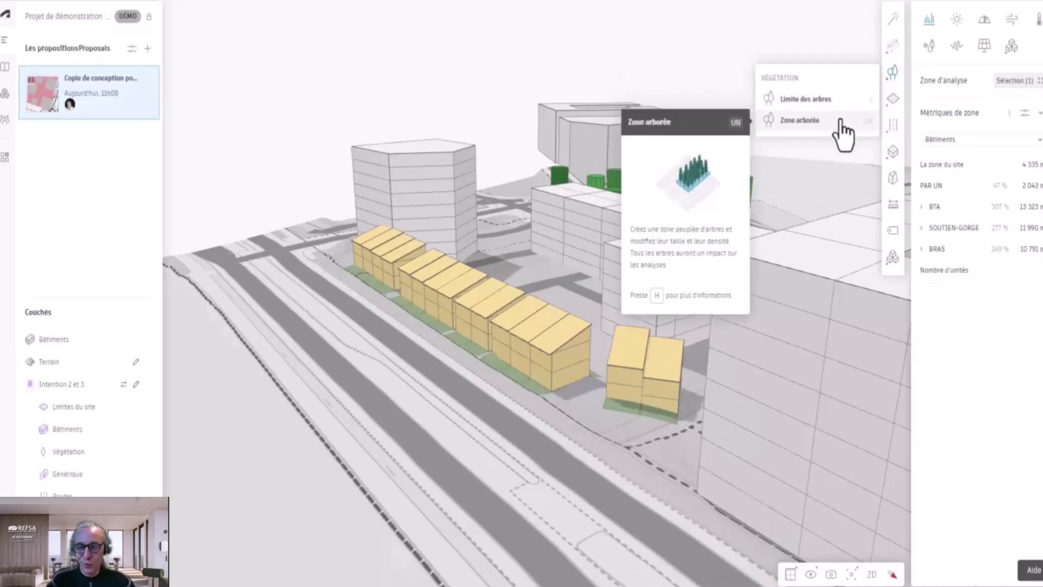
{"action": "mouse_move", "coordinate": [896, 109]}
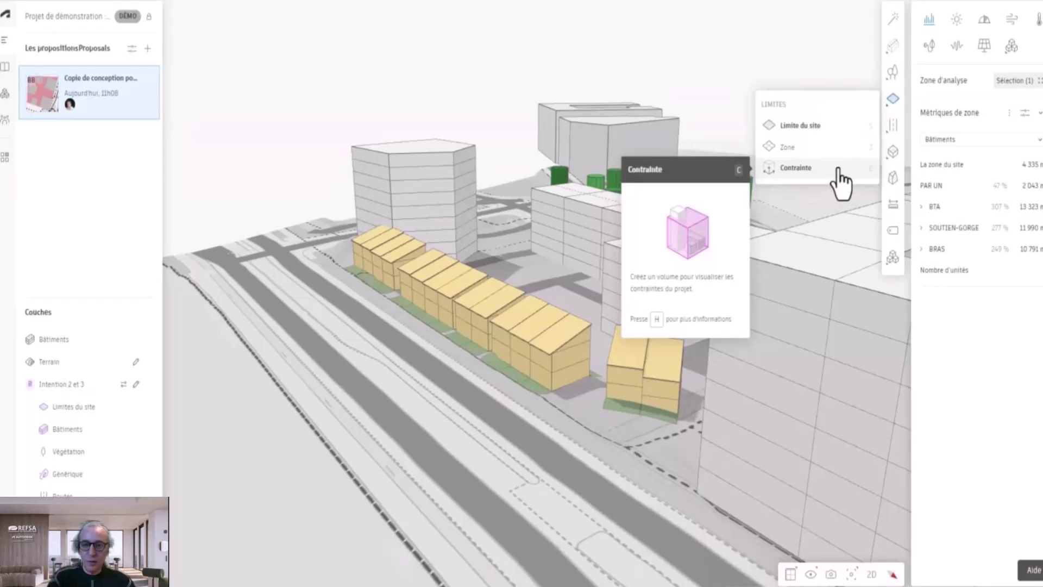
{"action": "mouse_move", "coordinate": [892, 159]}
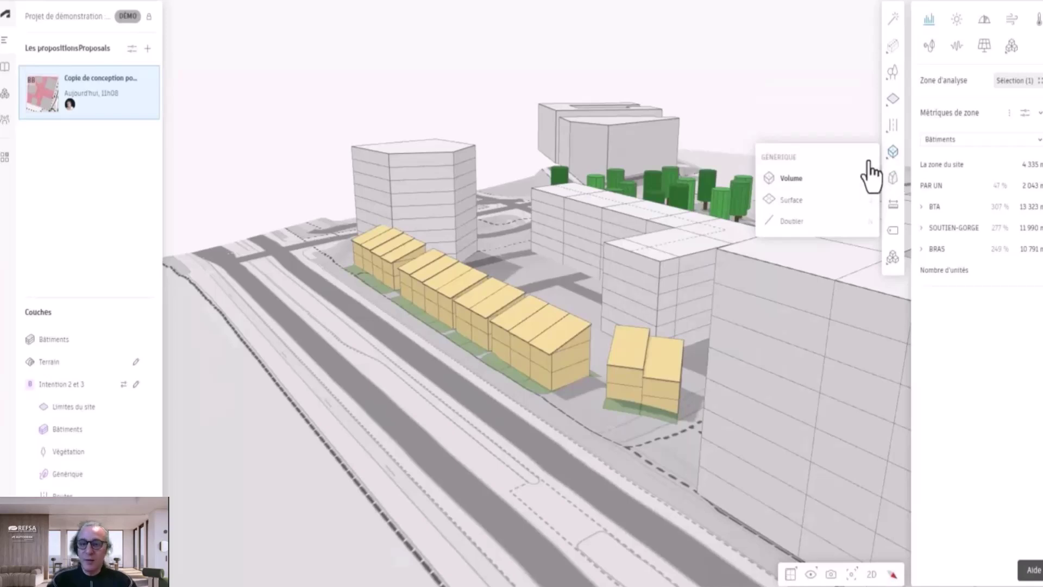
{"action": "mouse_move", "coordinate": [834, 176]}
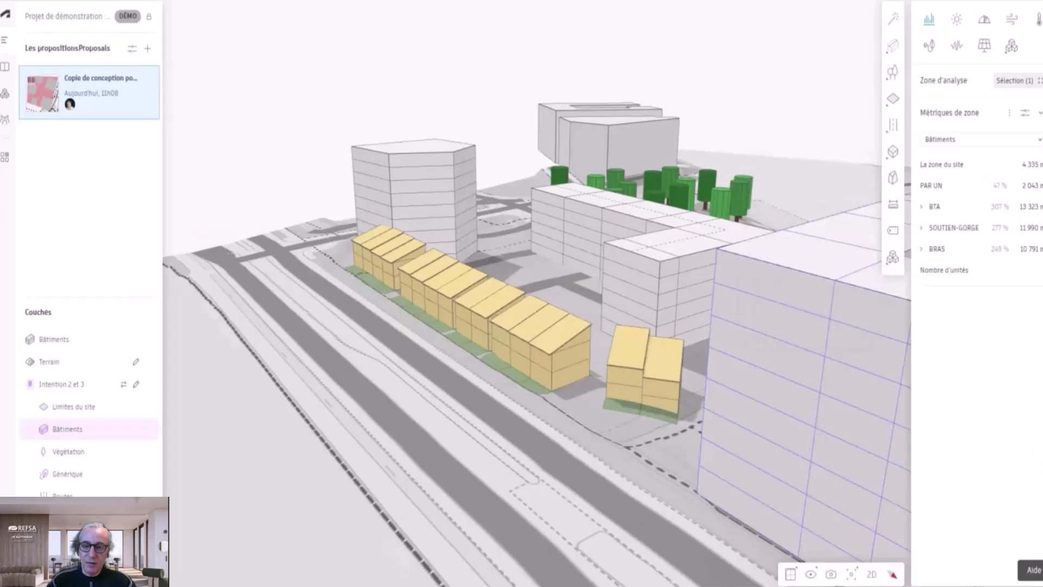
Step: Select the polygonal tower and open its floor plans
{"action": "left_click", "coordinate": [419, 204]}
{"action": "right_click_drag", "start_coordinate": [546, 297], "coordinate": [567, 324]}
{"action": "scroll", "coordinate": [551, 312], "scroll_direction": "up", "scroll_amount": 2}
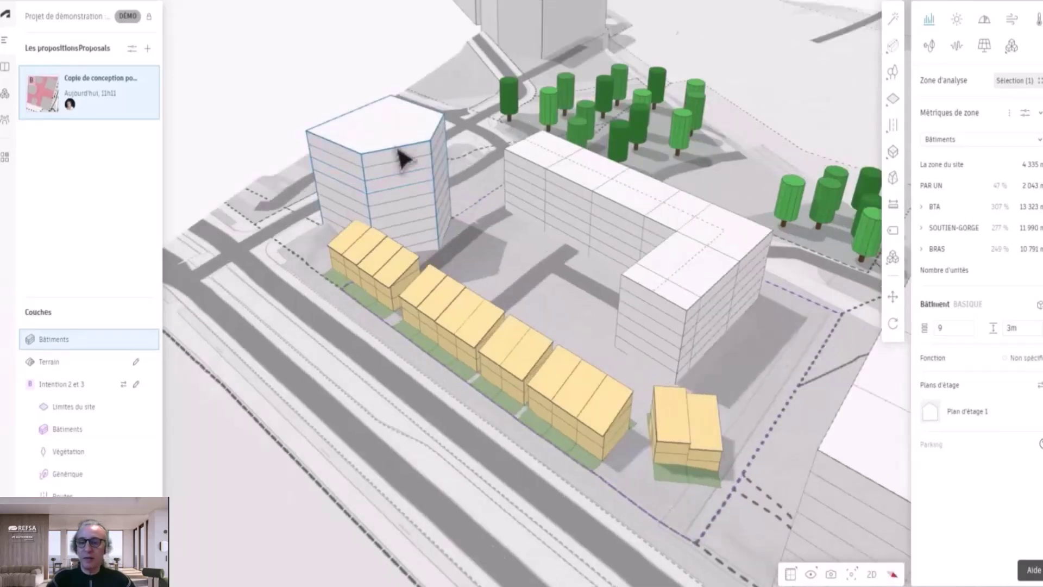
{"action": "left_click", "coordinate": [972, 418]}
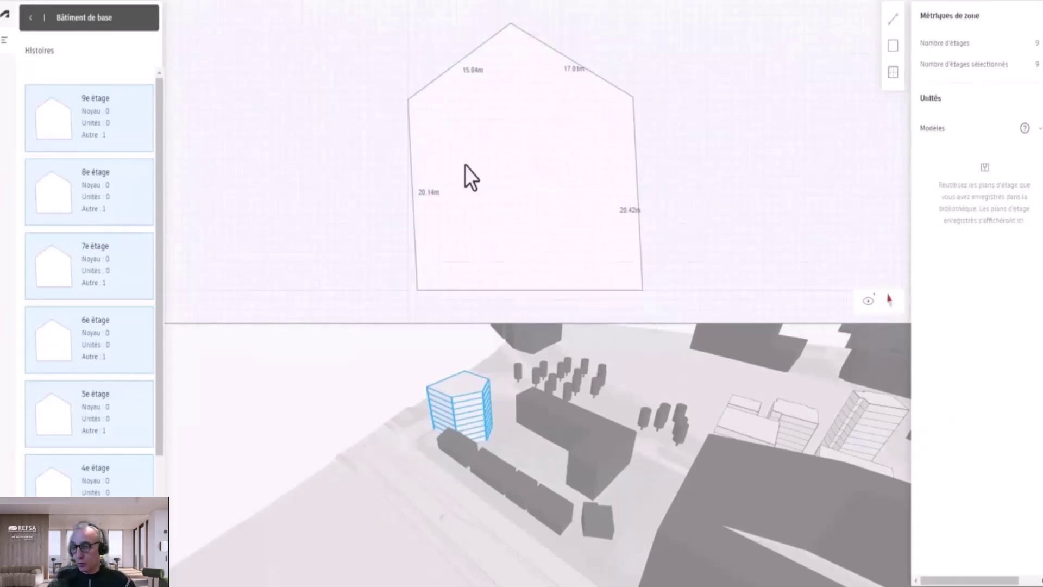
Step: Inspect the 5e and 7e étage storeys, then return to the 3D site
{"action": "scroll", "coordinate": [76, 485], "scroll_direction": "down", "scroll_amount": 3}
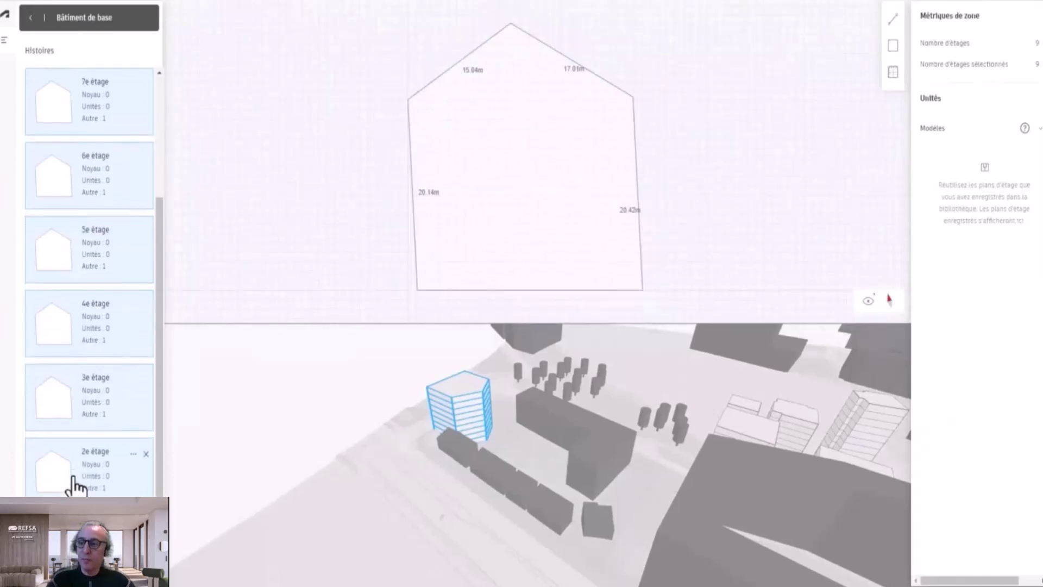
{"action": "left_click", "coordinate": [76, 538]}
{"action": "left_click", "coordinate": [93, 239]}
{"action": "left_click", "coordinate": [103, 117]}
{"action": "scroll", "coordinate": [93, 109], "scroll_direction": "up", "scroll_amount": 3}
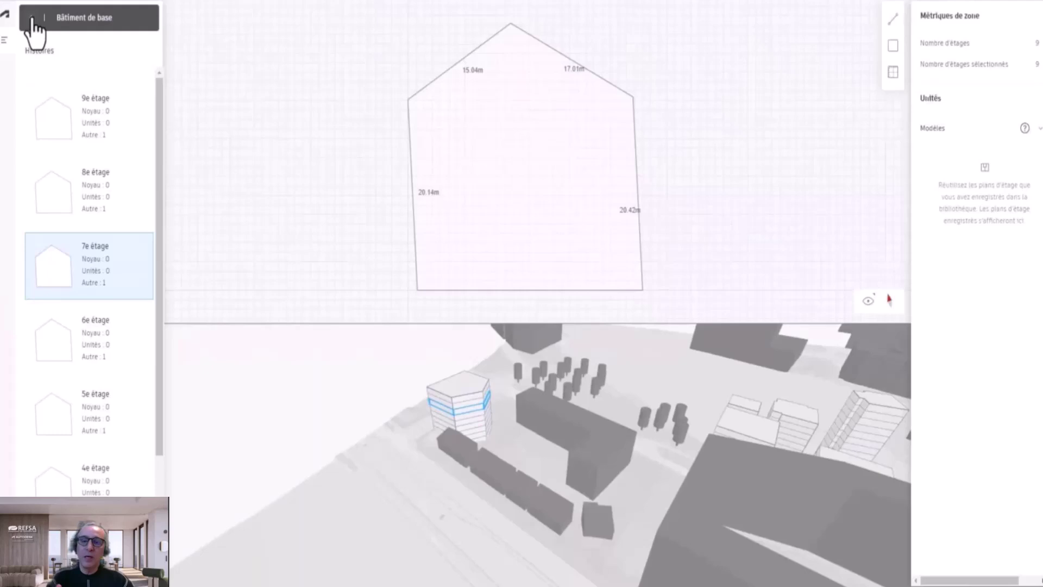
{"action": "left_click", "coordinate": [32, 20]}
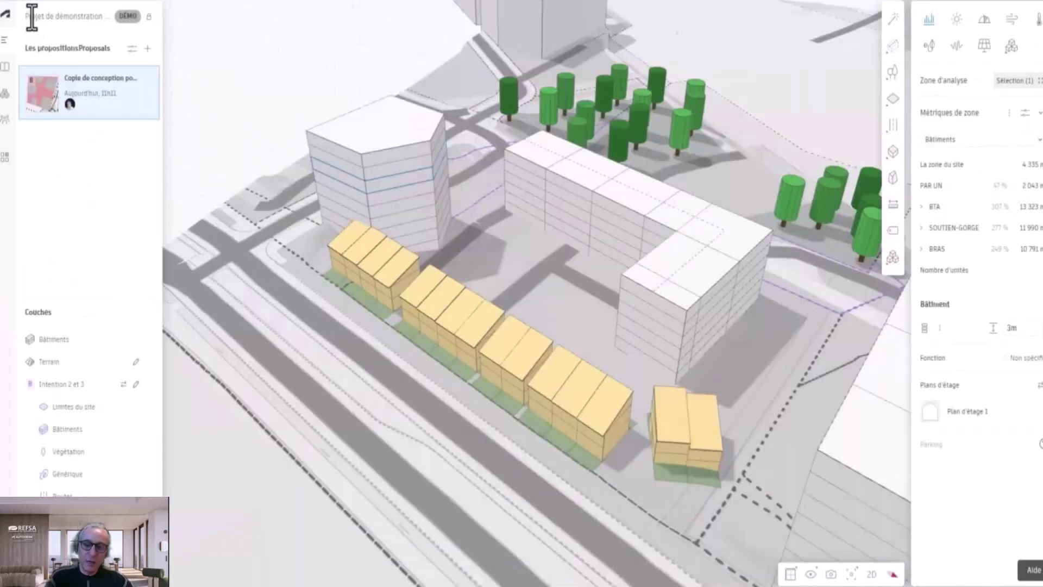
Step: Compare the L-building's 16x-8.93, 16x-5.29 and Coin floor plans, then add a new plan
{"action": "double_click", "coordinate": [623, 211]}
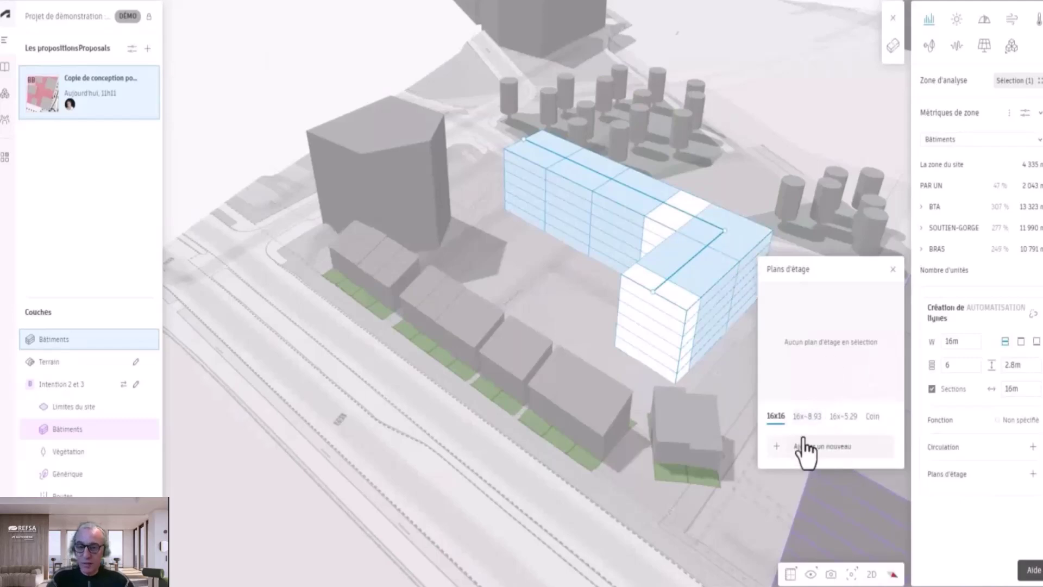
{"action": "left_click", "coordinate": [807, 432]}
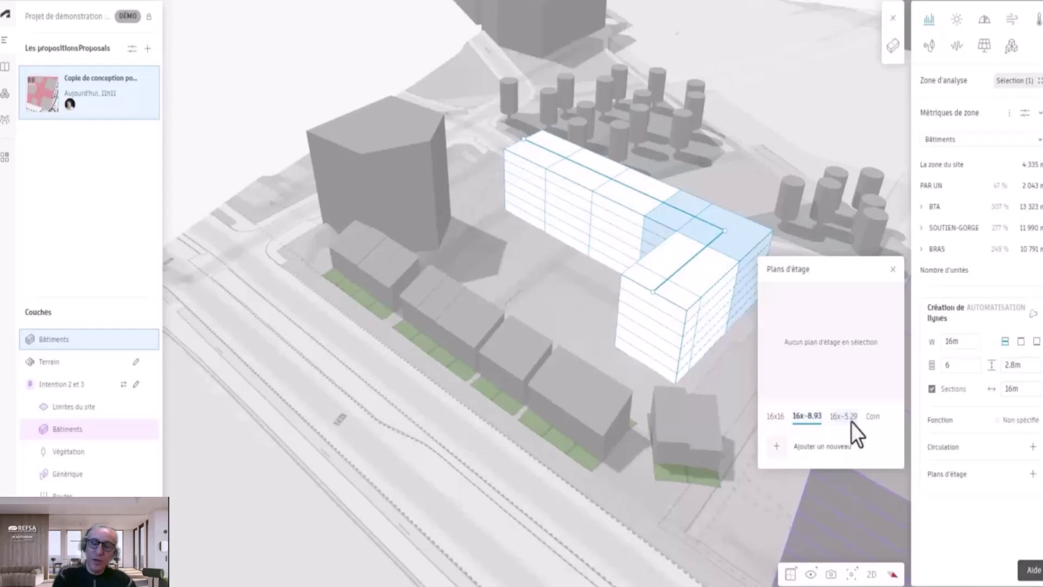
{"action": "left_click", "coordinate": [850, 423]}
{"action": "left_click", "coordinate": [871, 420]}
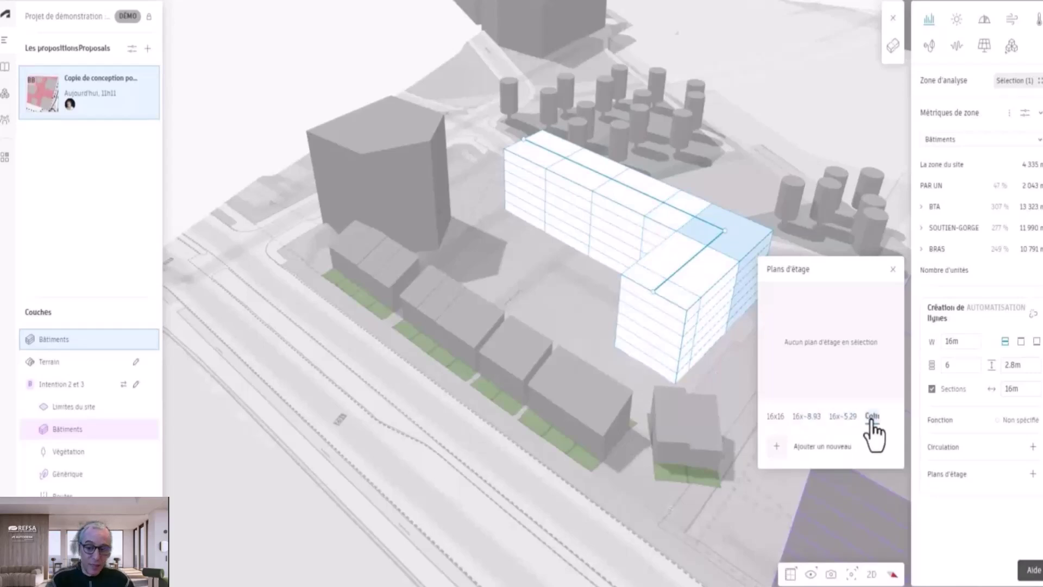
{"action": "left_click", "coordinate": [809, 448]}
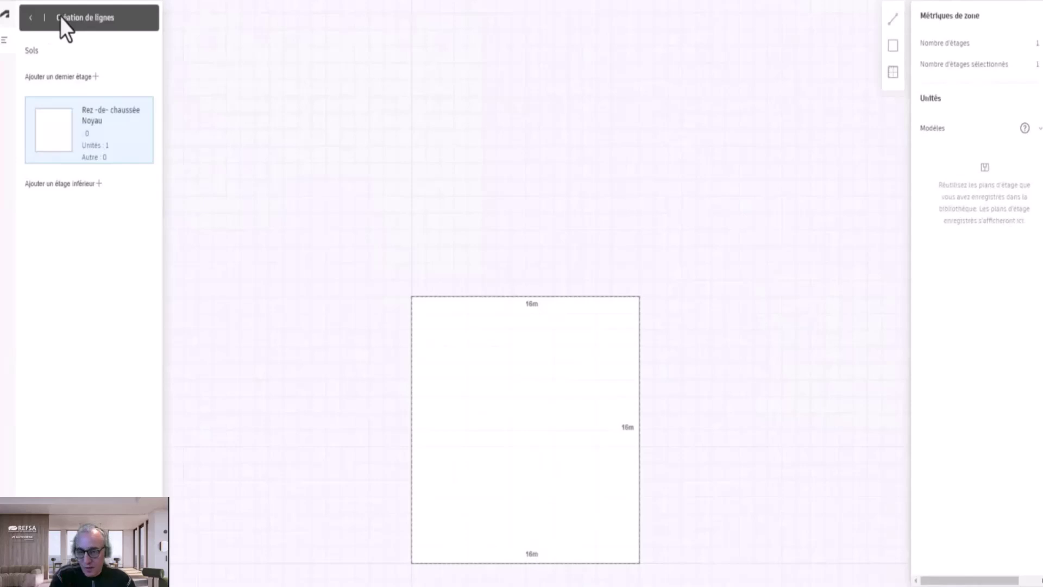
Step: Place a cylindrical tower beside the trees, radius 10.1 m, 48 m tall with 16 floors
{"action": "left_click", "coordinate": [29, 18]}
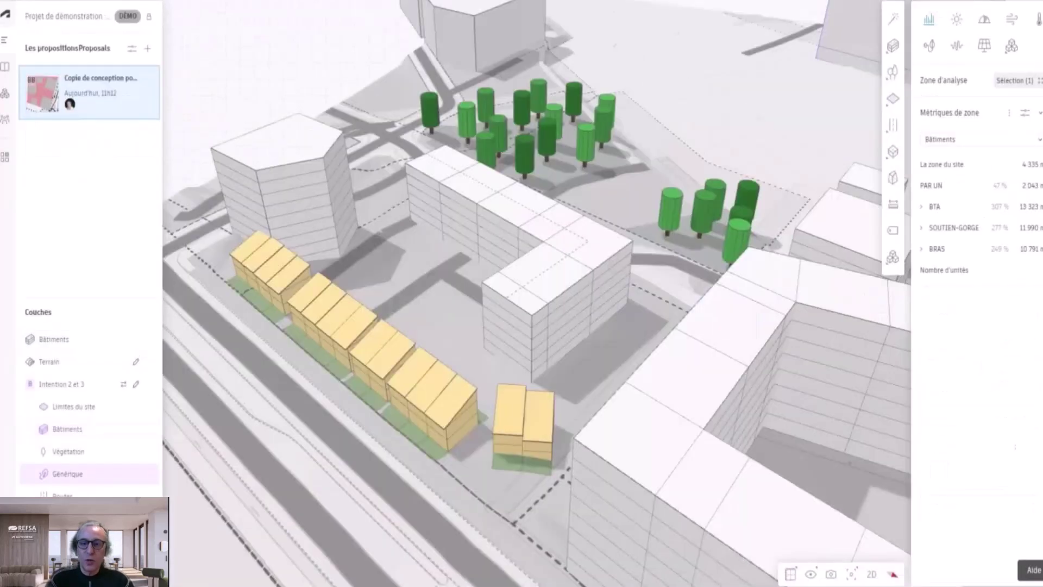
{"action": "left_click", "coordinate": [893, 46]}
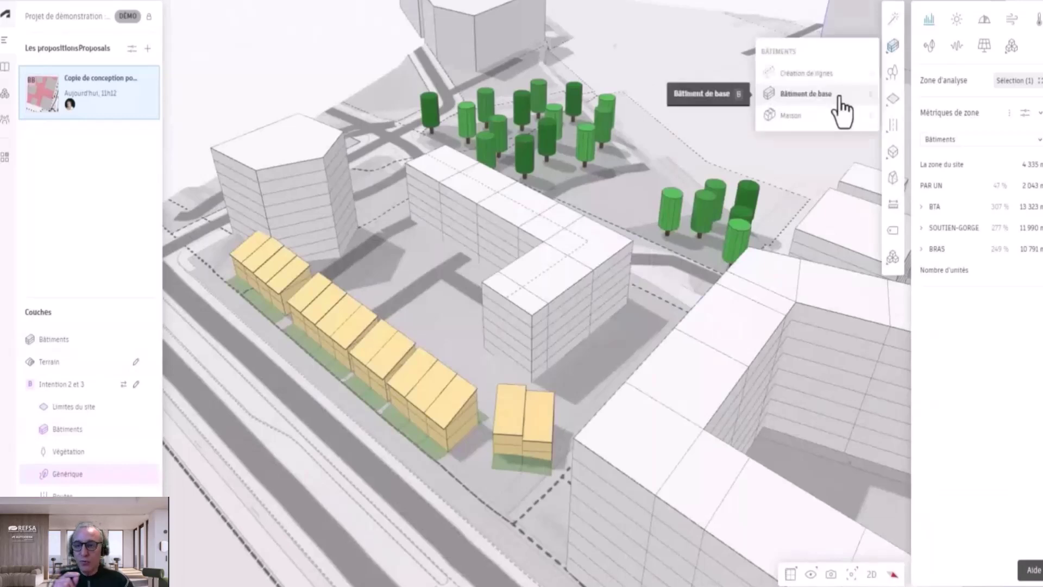
{"action": "left_click", "coordinate": [839, 99]}
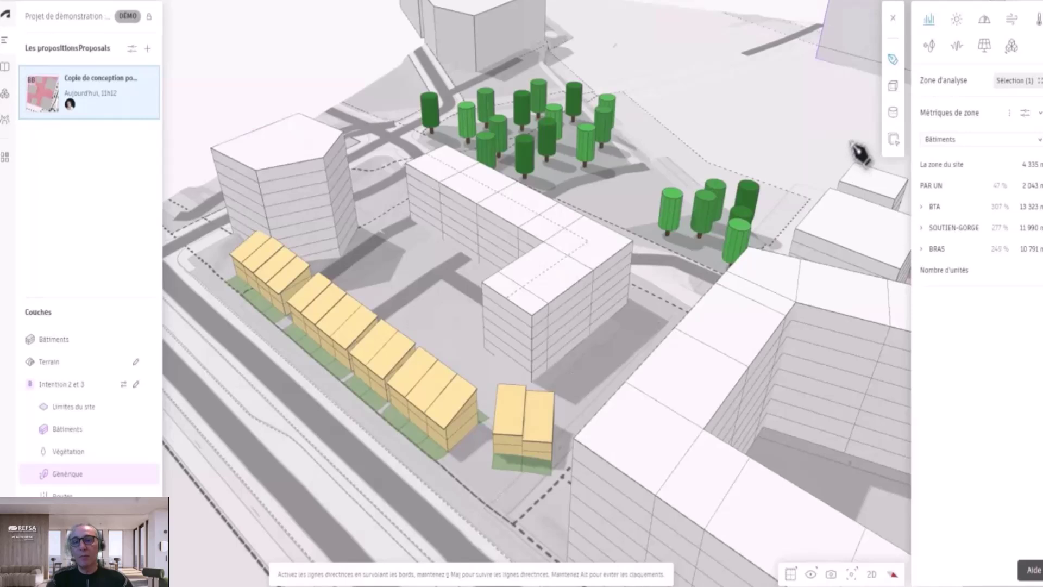
{"action": "left_click", "coordinate": [893, 114]}
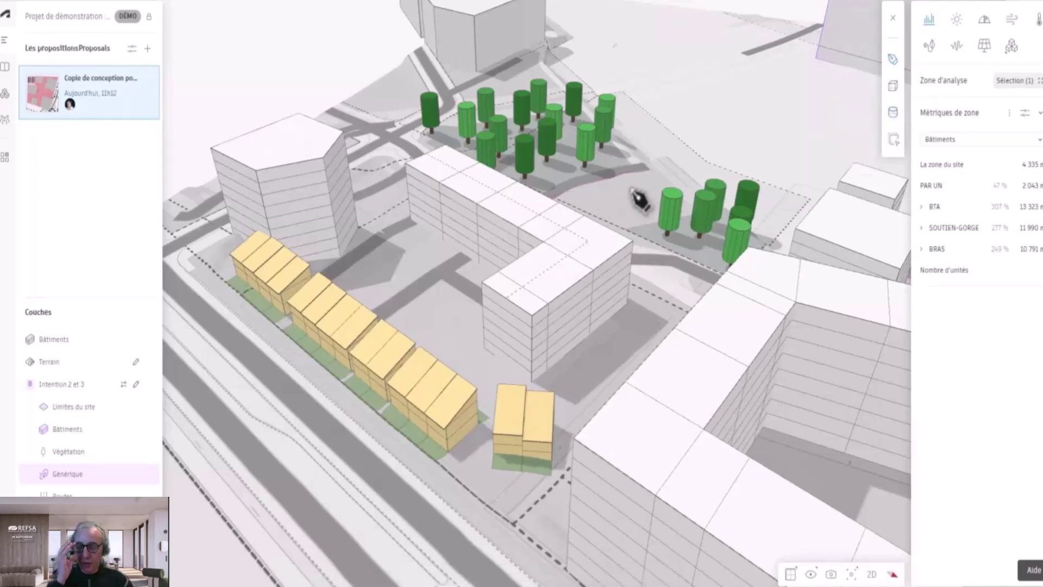
{"action": "left_click", "coordinate": [624, 188]}
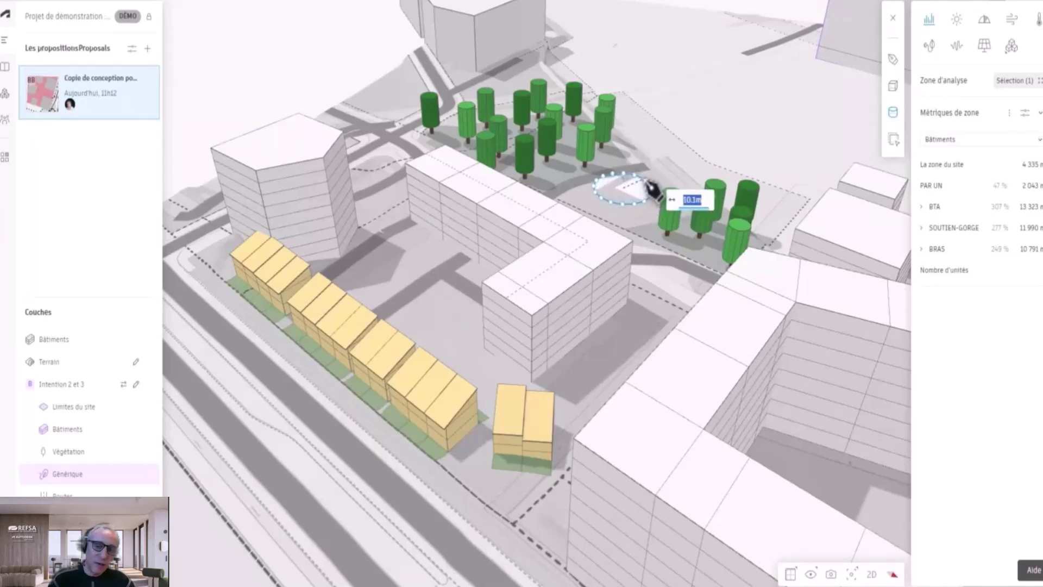
{"action": "left_click", "coordinate": [654, 188]}
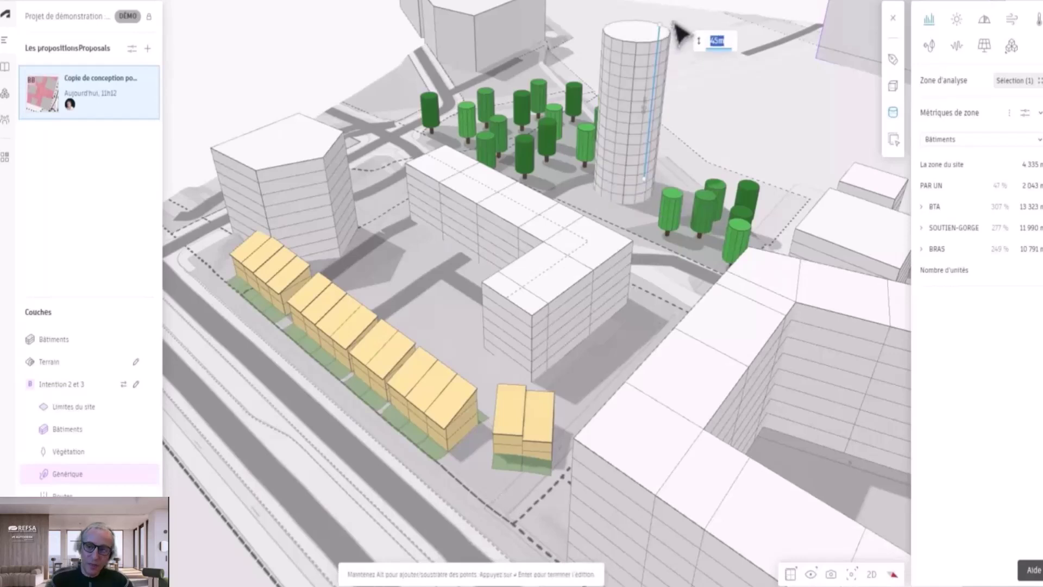
{"action": "left_click", "coordinate": [675, 25]}
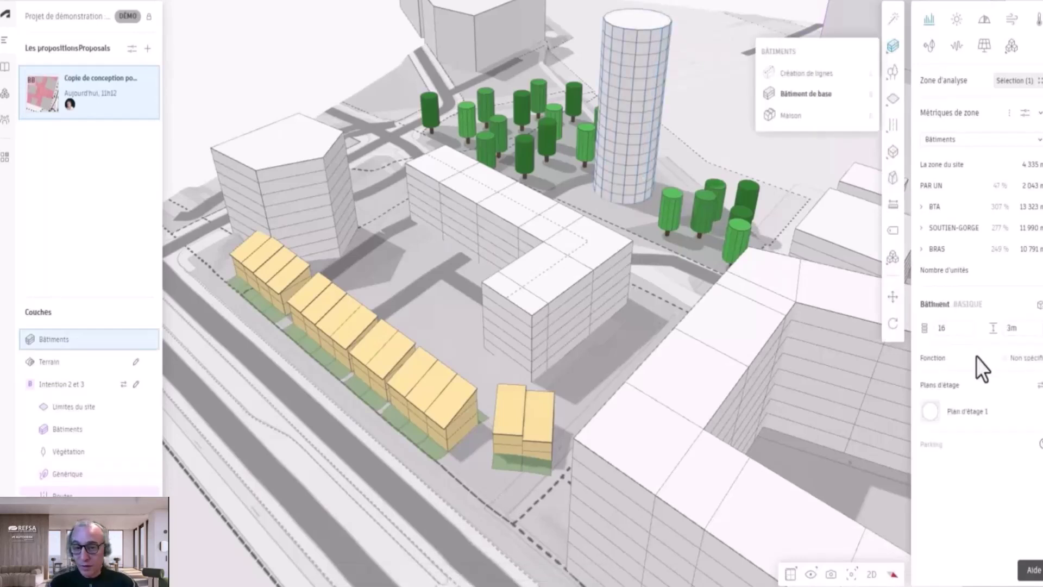
{"action": "left_click", "coordinate": [959, 327]}
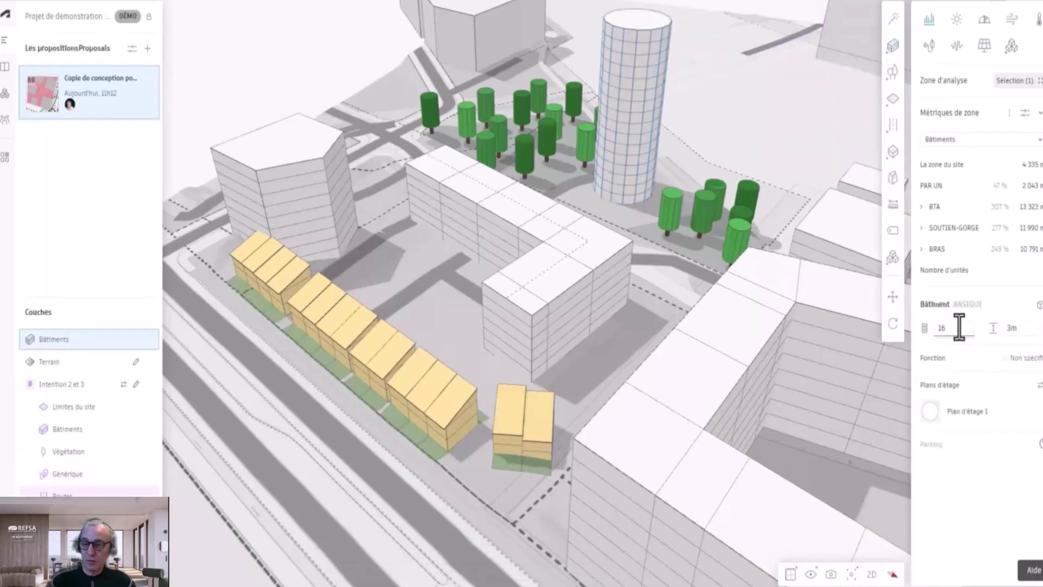
{"action": "left_click", "coordinate": [960, 328]}
{"action": "scroll", "coordinate": [722, 191], "scroll_direction": "down", "scroll_amount": 2}
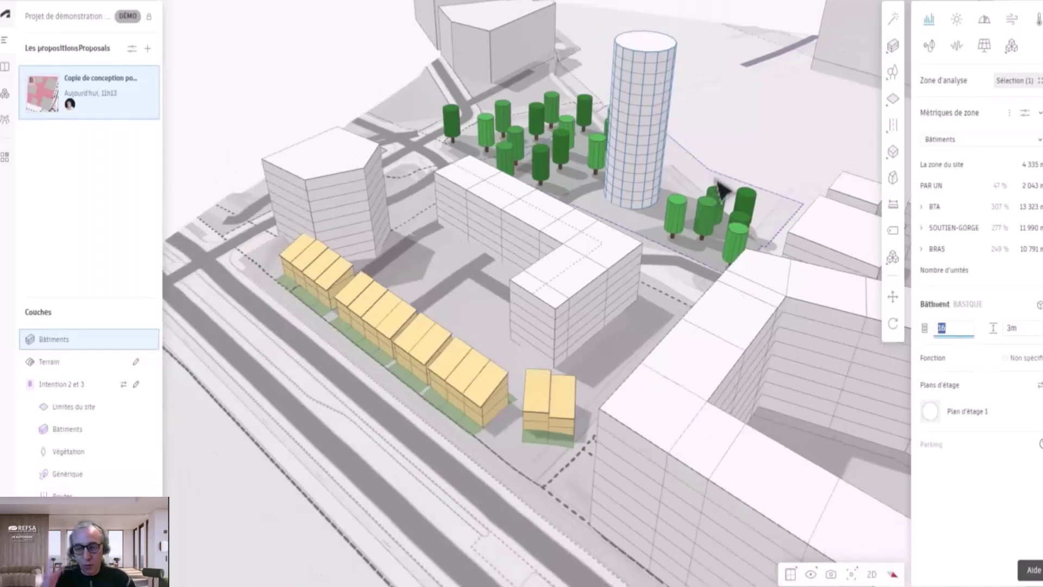
{"action": "middle_click_drag", "start_coordinate": [717, 181], "coordinate": [577, 277]}
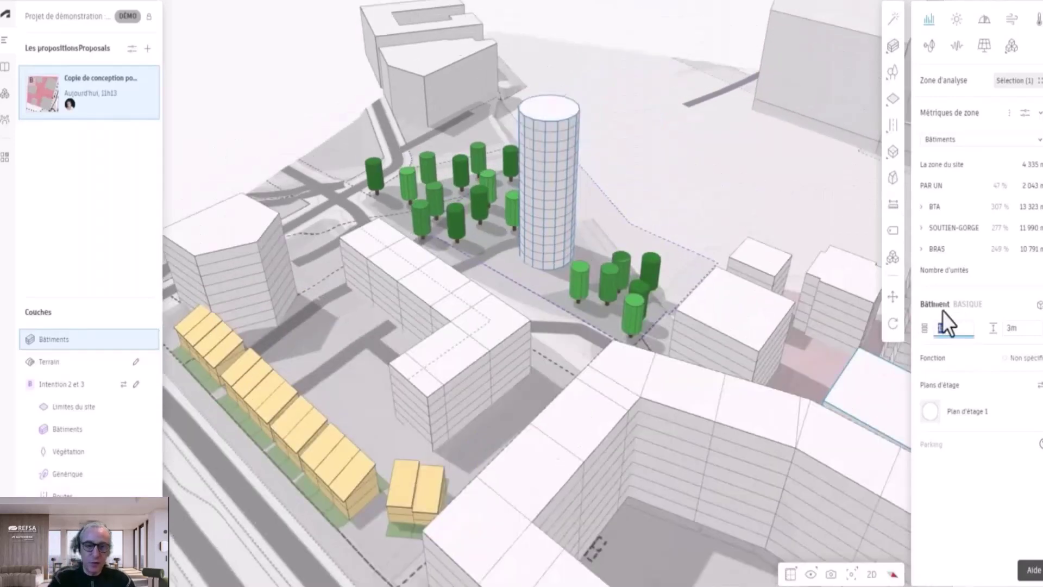
Step: Switch the terrain to Satellite and move the shadow time earlier, to 13:47
{"action": "left_click", "coordinate": [811, 574]}
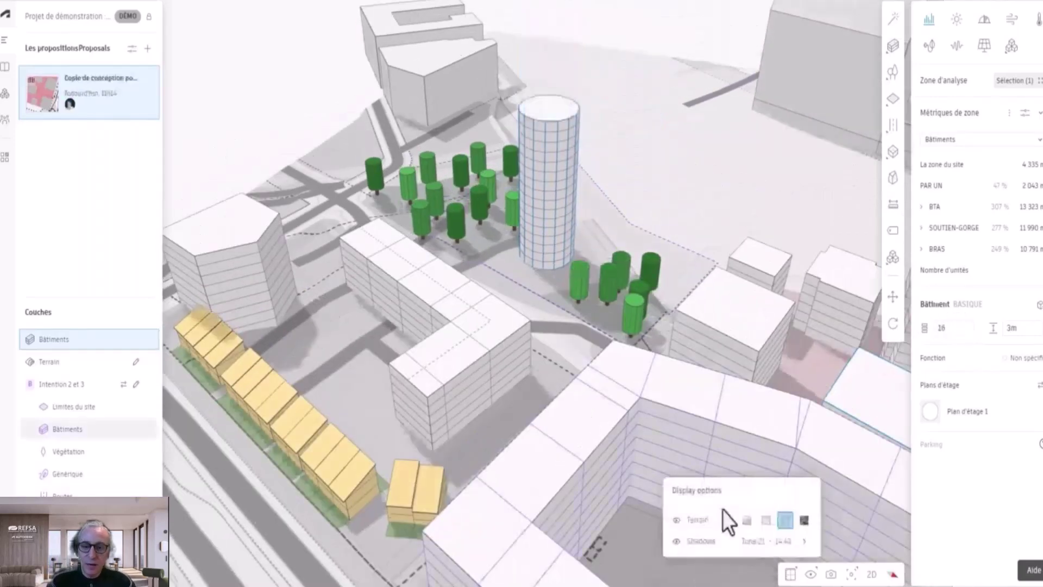
{"action": "left_click", "coordinate": [804, 520]}
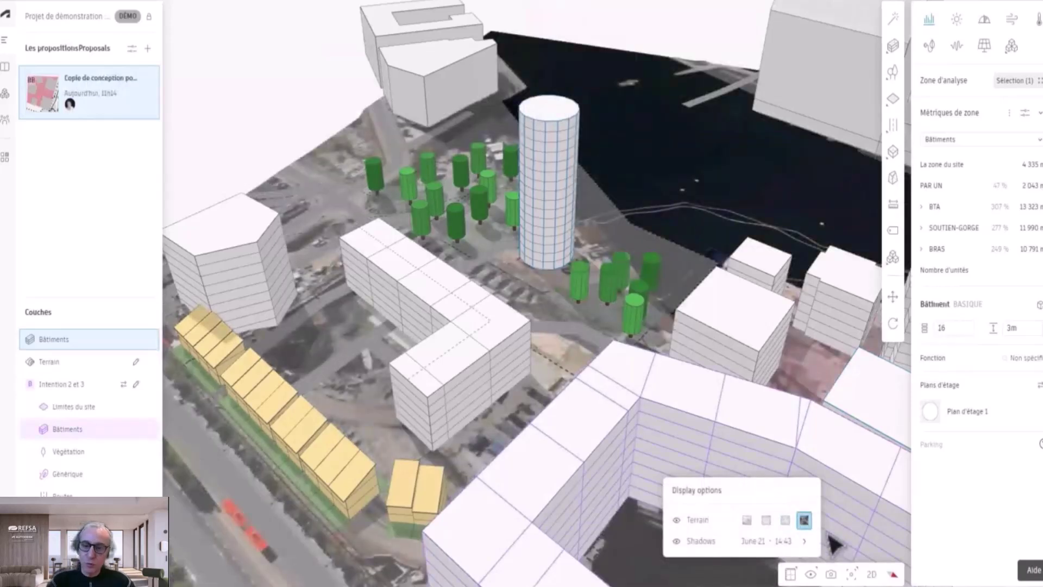
{"action": "left_click", "coordinate": [804, 541]}
{"action": "mouse_move", "coordinate": [785, 540]}
{"action": "left_mouse_down"}
{"action": "mouse_move", "coordinate": [773, 536]}
{"action": "mouse_move", "coordinate": [782, 537]}
{"action": "left_mouse_up"}
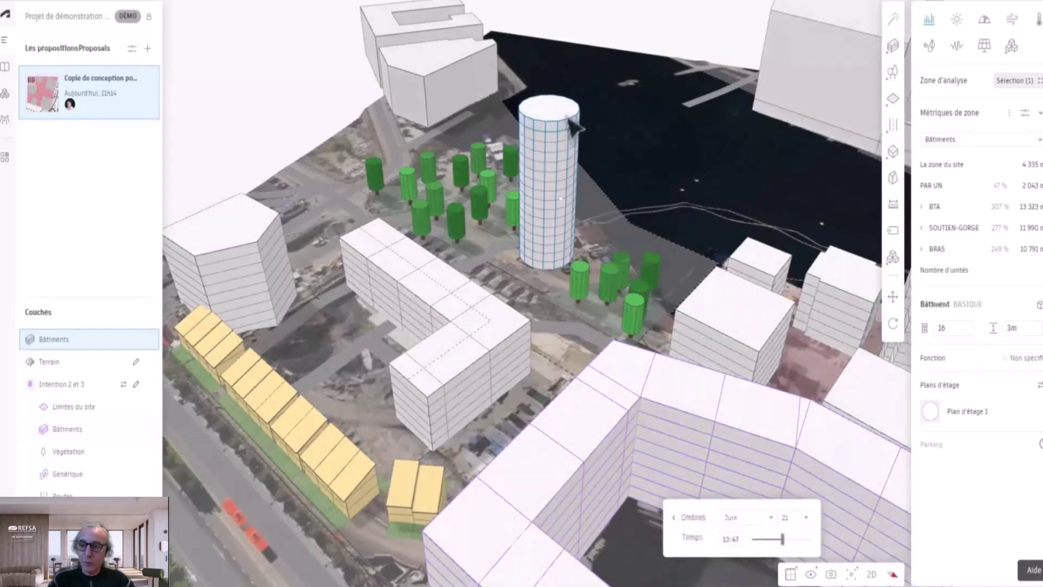
{"action": "left_click", "coordinate": [573, 126]}
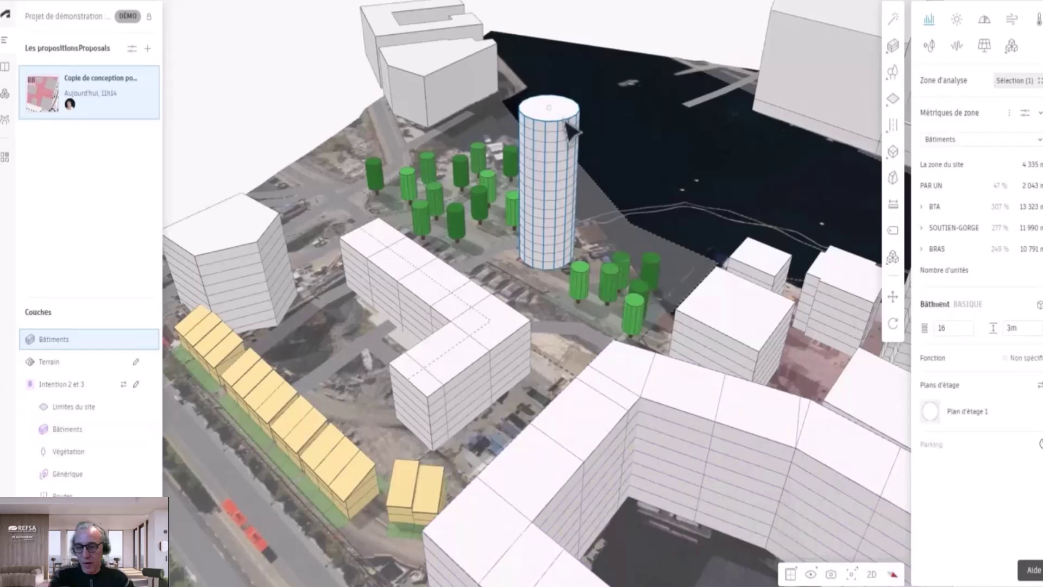
{"action": "double_click", "coordinate": [523, 215]}
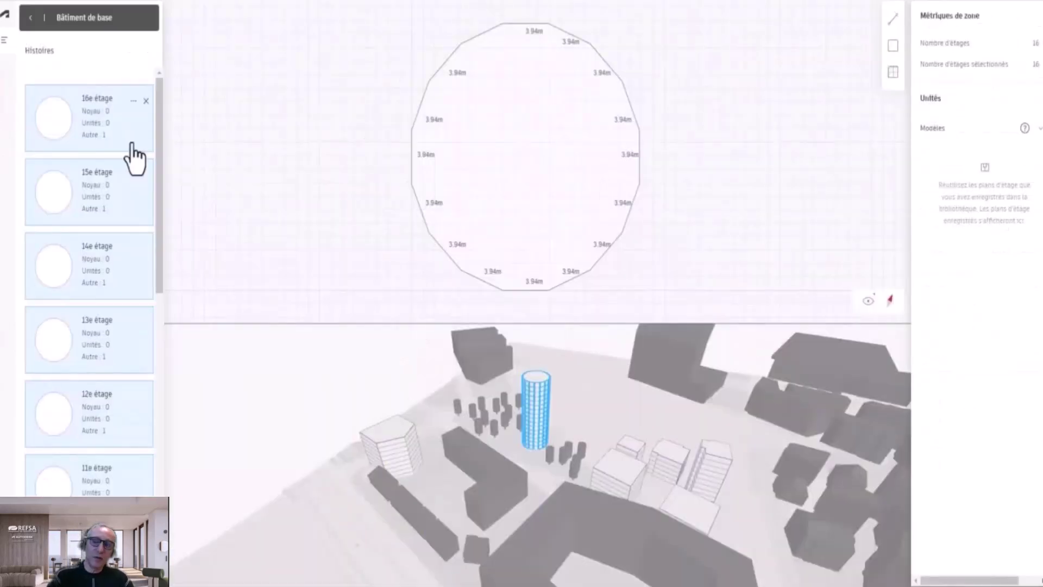
{"action": "left_click", "coordinate": [75, 481]}
{"action": "left_click", "coordinate": [114, 201]}
{"action": "scroll", "coordinate": [114, 201], "scroll_direction": "down", "scroll_amount": 5}
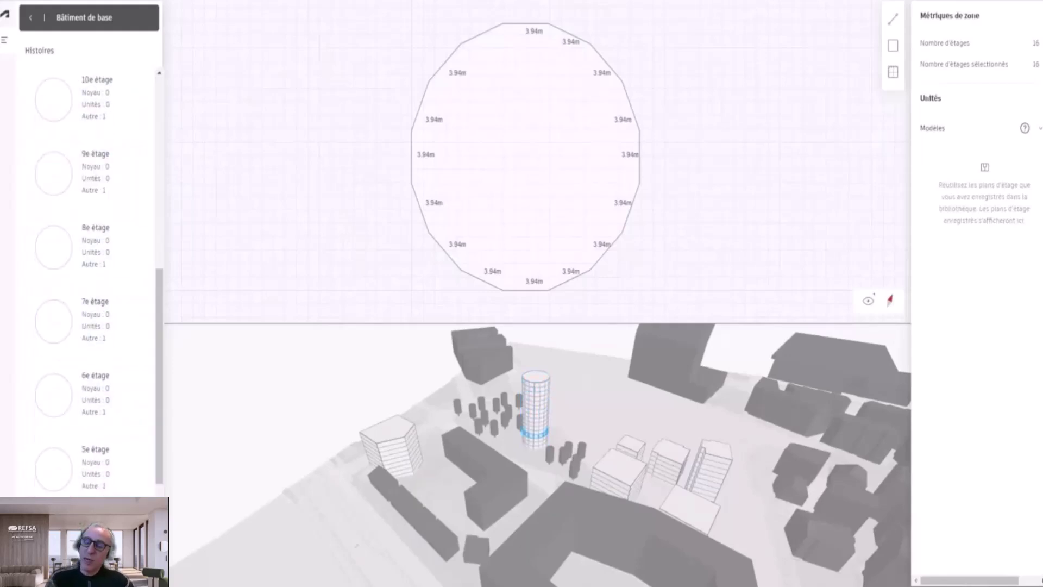
{"action": "left_click", "coordinate": [98, 521]}
{"action": "left_click", "coordinate": [327, 269]}
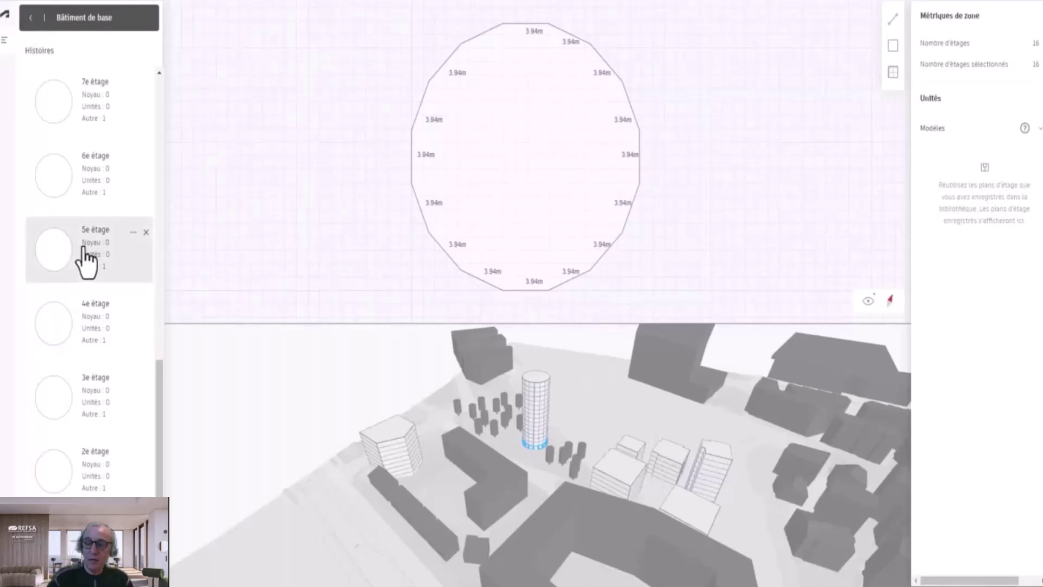
{"action": "left_click", "coordinate": [532, 419]}
{"action": "scroll", "coordinate": [88, 239], "scroll_direction": "up", "scroll_amount": 6}
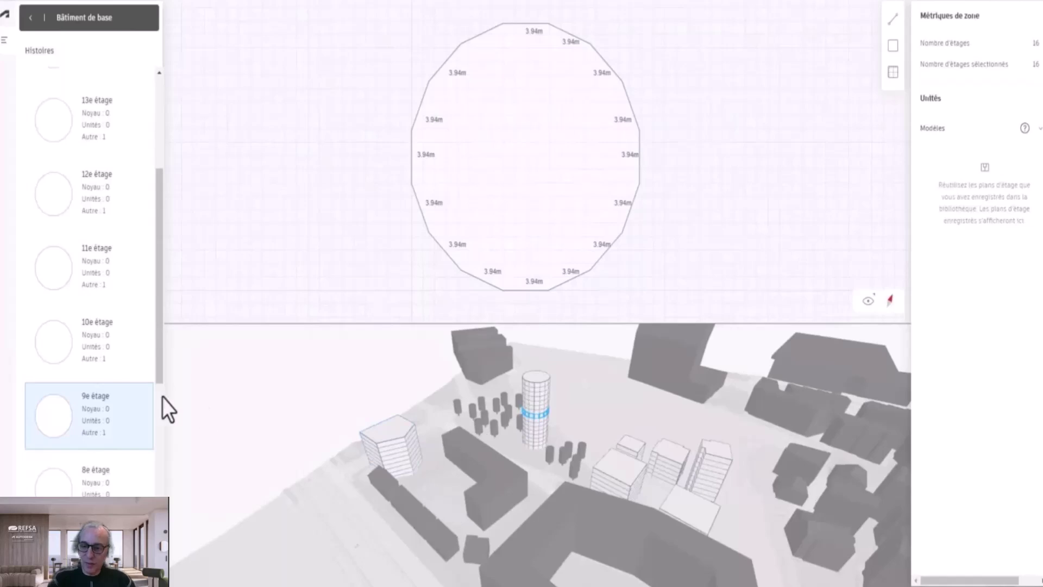
{"action": "left_click", "coordinate": [133, 398]}
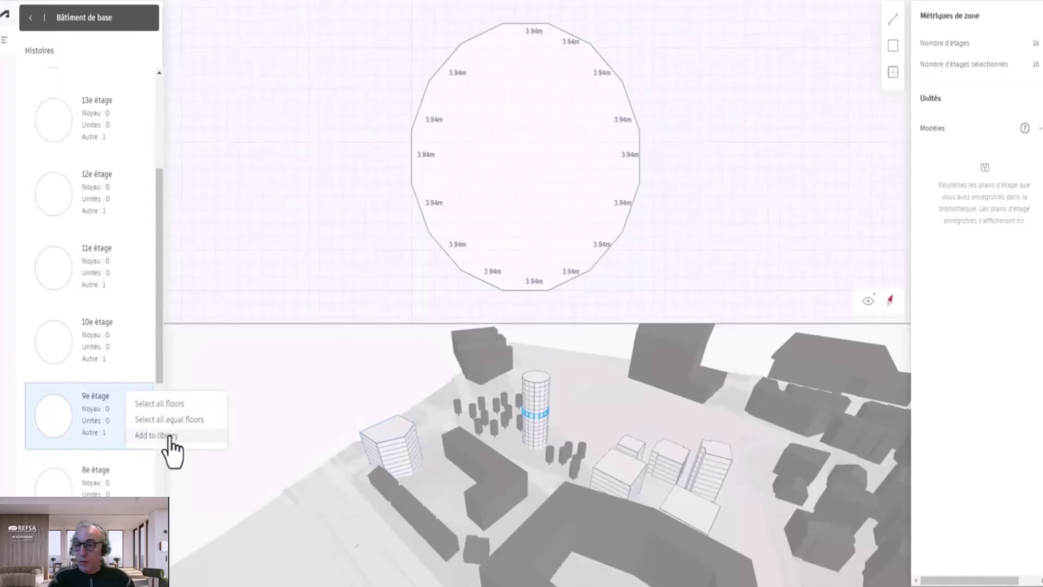
{"action": "left_click", "coordinate": [30, 18]}
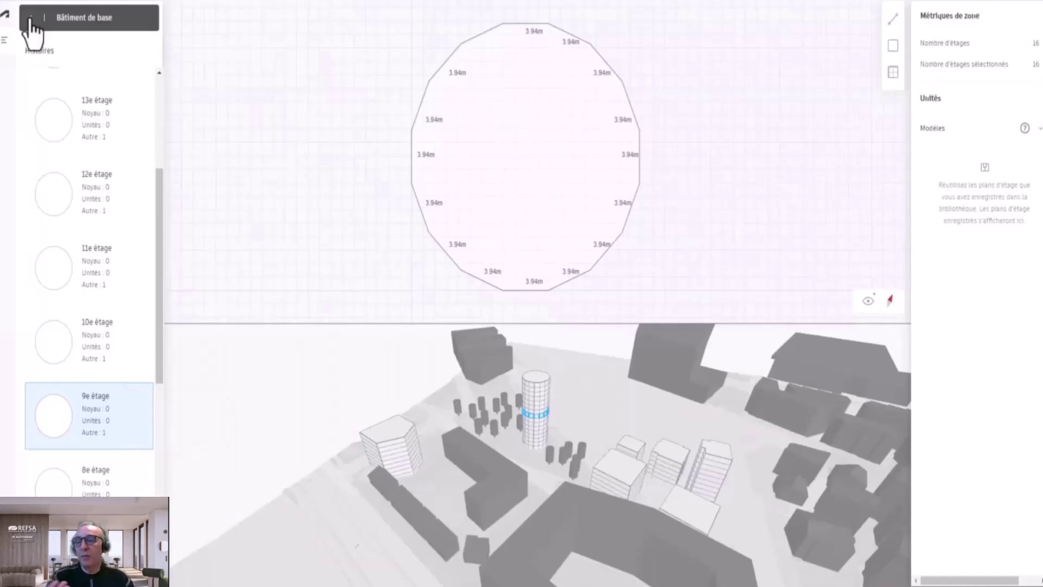
{"action": "left_click", "coordinate": [31, 18]}
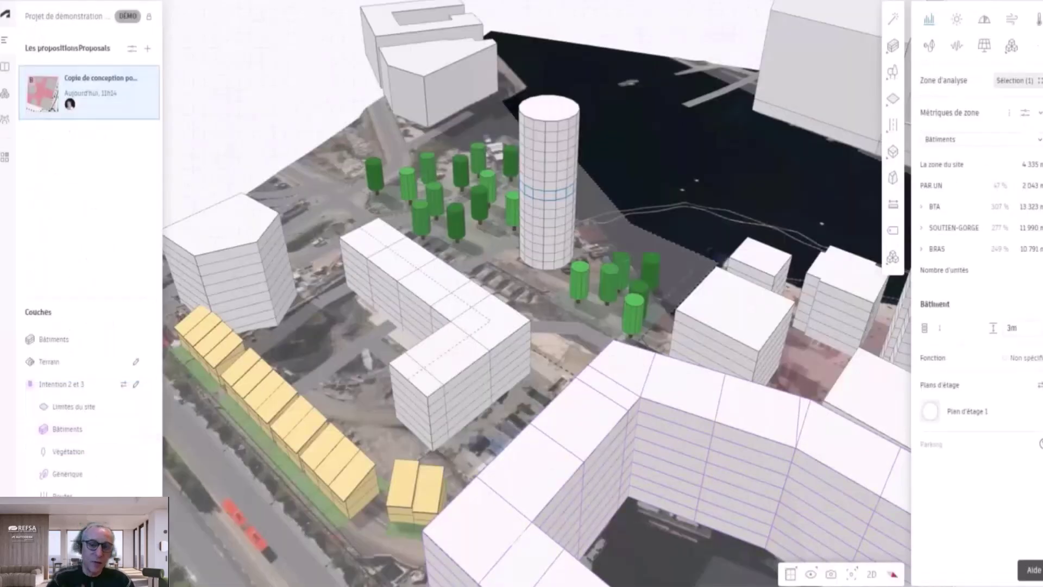
Step: Orbit to a top-down view from the water and show the proposal's Send to Revit (beta) option
{"action": "right_click_drag", "start_coordinate": [848, 332], "coordinate": [895, 353]}
{"action": "right_click_drag", "start_coordinate": [727, 268], "coordinate": [516, 217]}
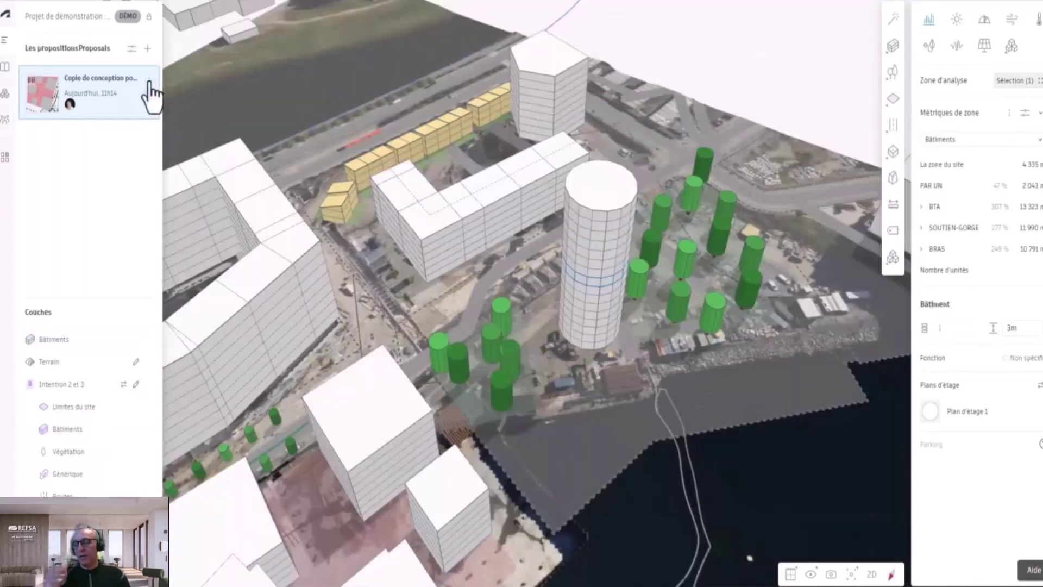
{"action": "left_click", "coordinate": [149, 79]}
{"action": "mouse_move", "coordinate": [228, 157]}
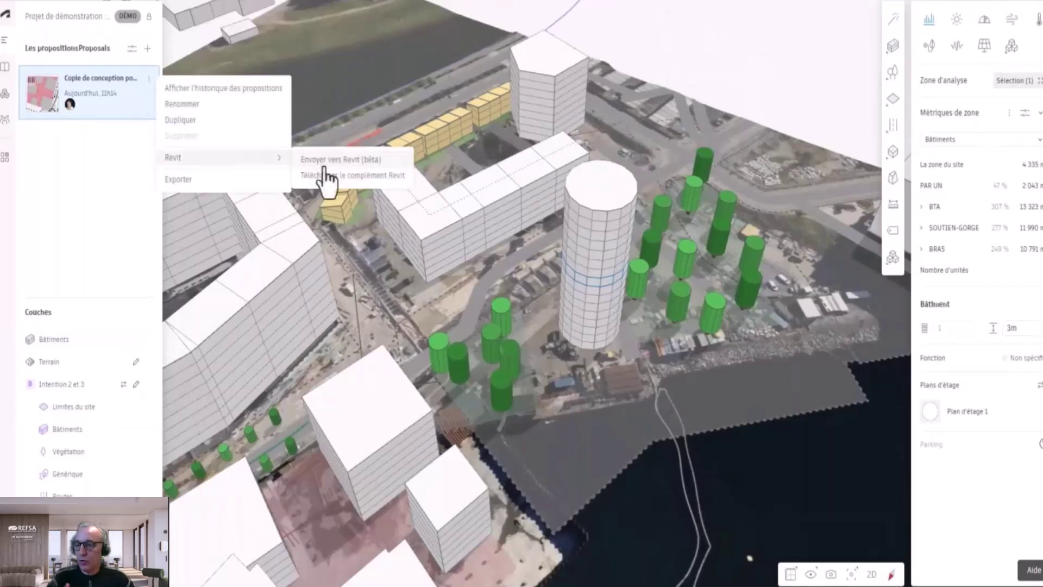
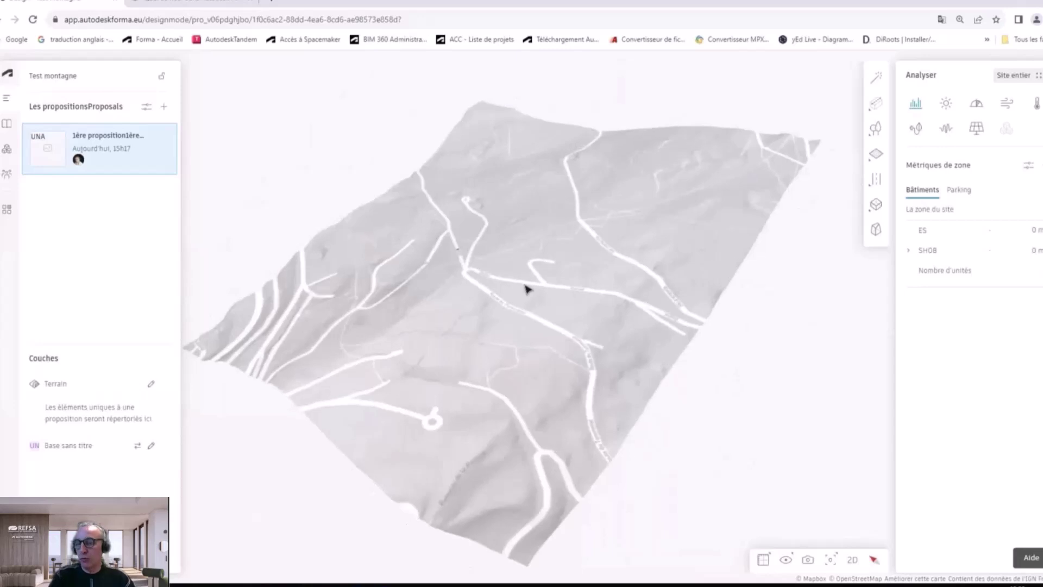
Step: Start an Explore polygon around the plot, tracing corners along the upper road to the eastern tip
{"action": "left_click", "coordinate": [876, 77]}
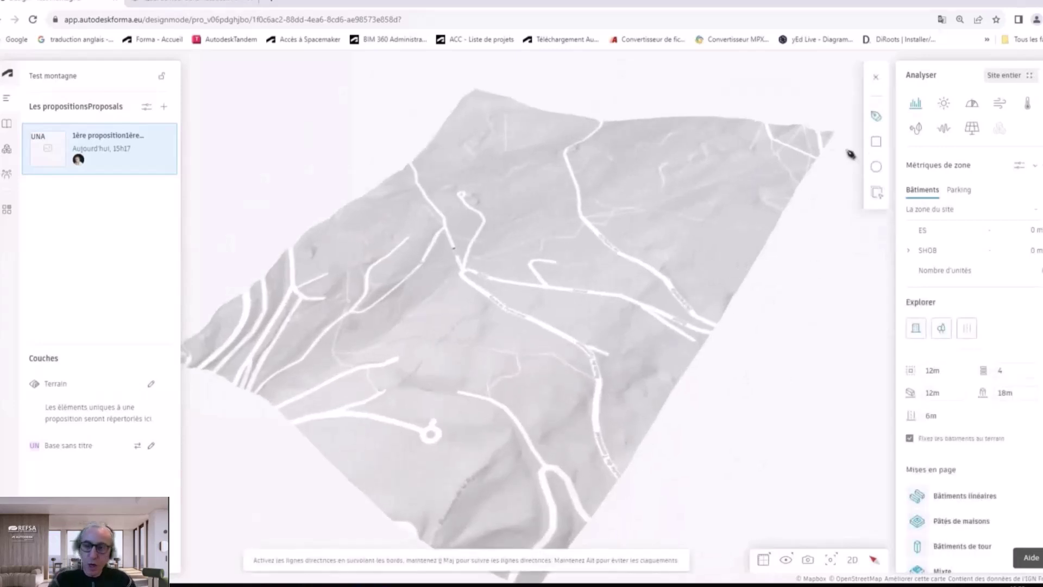
{"action": "scroll", "coordinate": [540, 297], "scroll_direction": "up", "scroll_amount": 5}
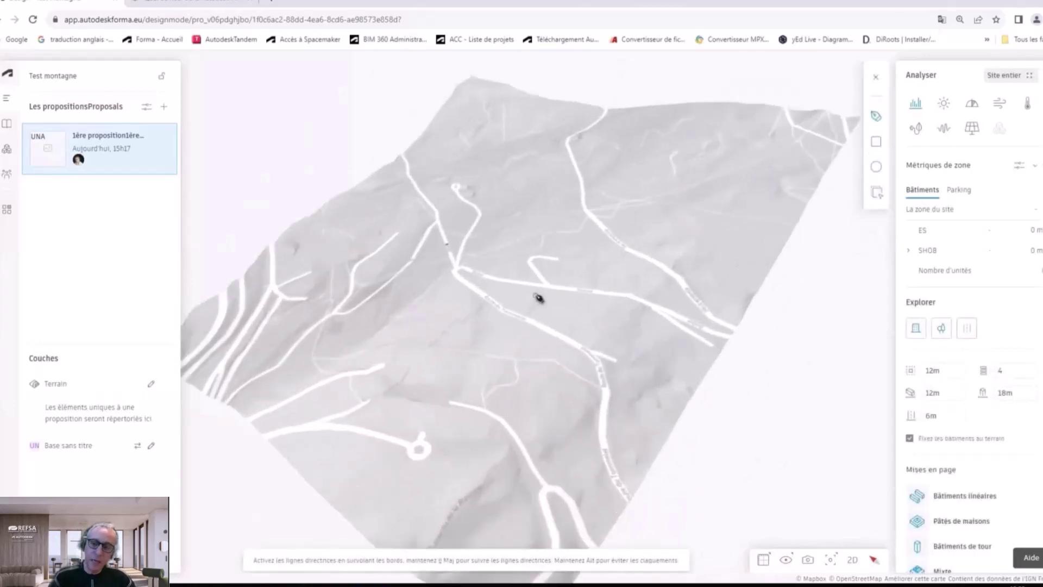
{"action": "left_click_drag", "start_coordinate": [558, 285], "coordinate": [422, 310]}
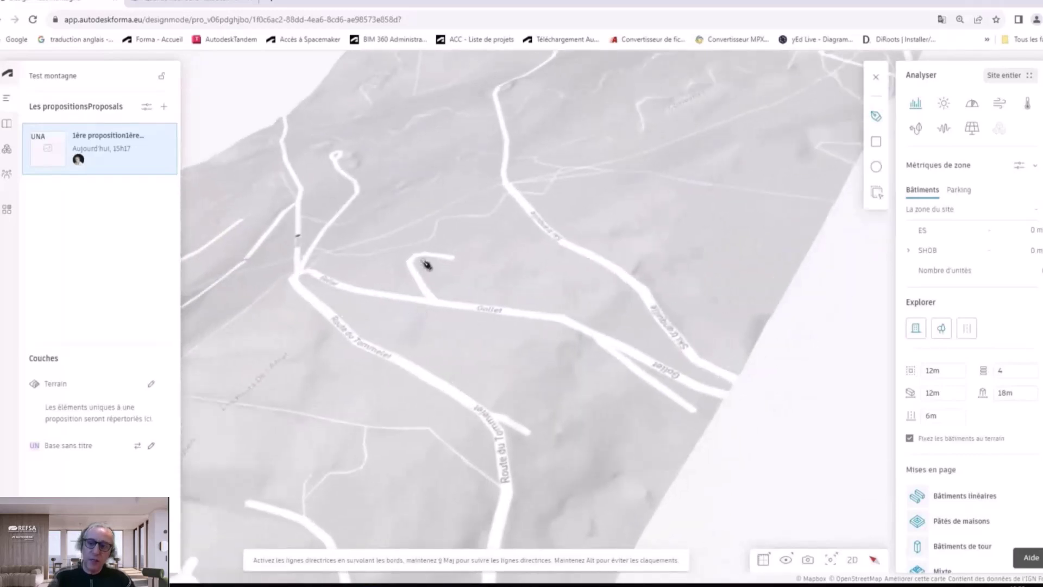
{"action": "left_click", "coordinate": [427, 260]}
{"action": "left_click", "coordinate": [462, 265]}
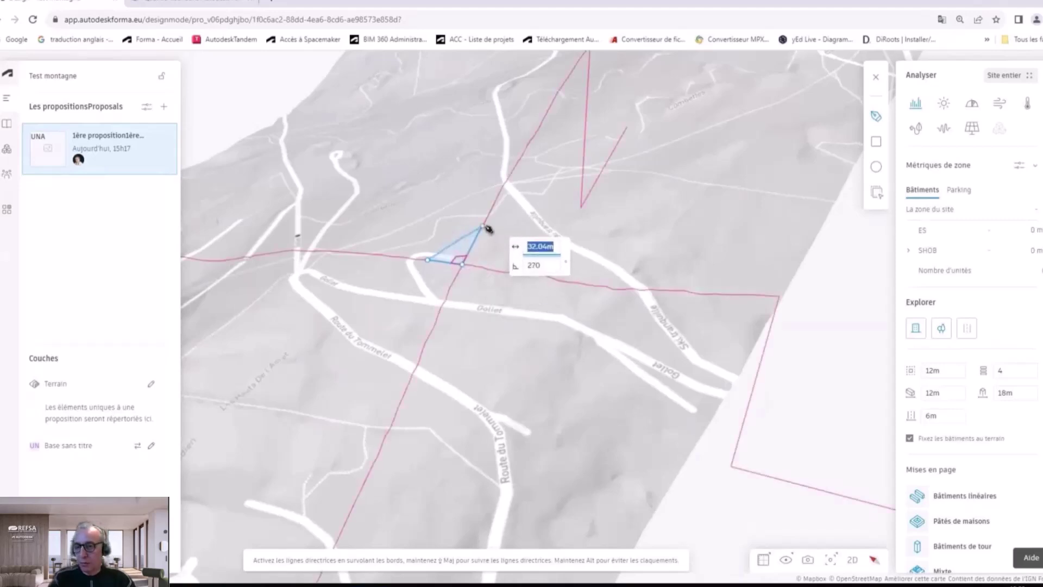
{"action": "left_click", "coordinate": [483, 224]}
{"action": "left_click", "coordinate": [514, 207]}
{"action": "left_click", "coordinate": [563, 255]}
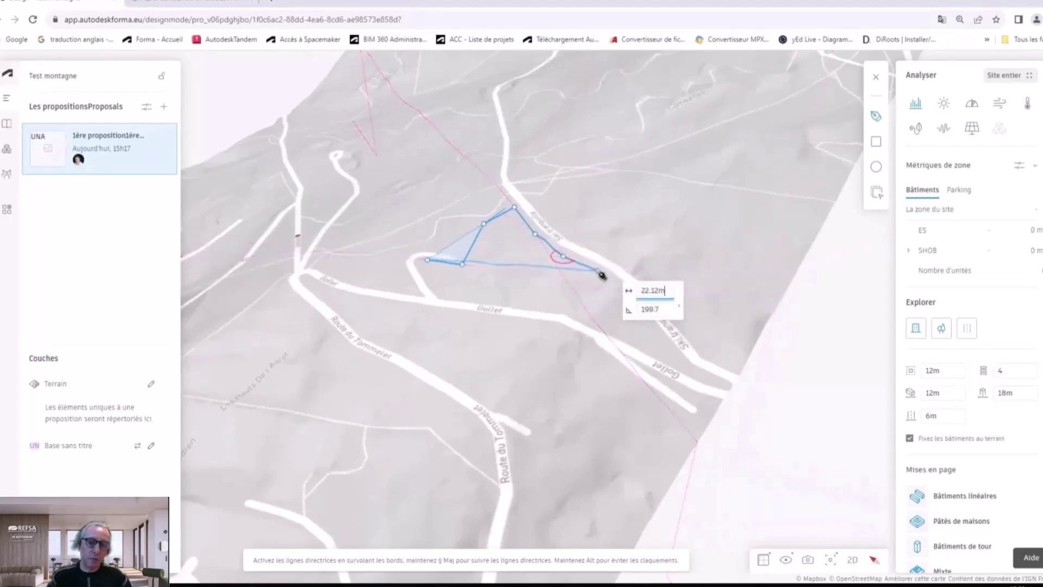
{"action": "left_click", "coordinate": [599, 270]}
{"action": "left_click", "coordinate": [624, 290]}
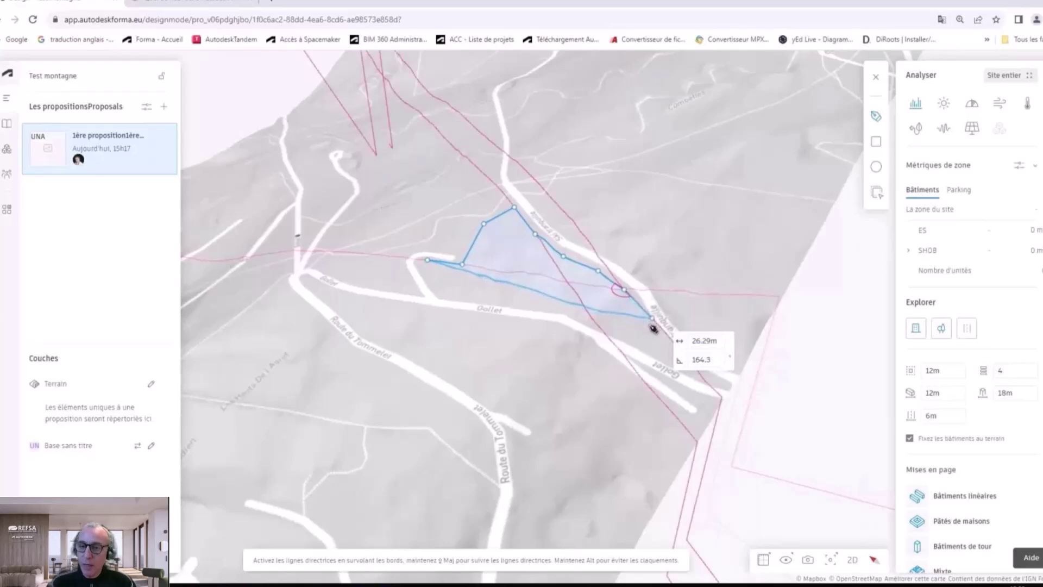
{"action": "left_click", "coordinate": [653, 321]}
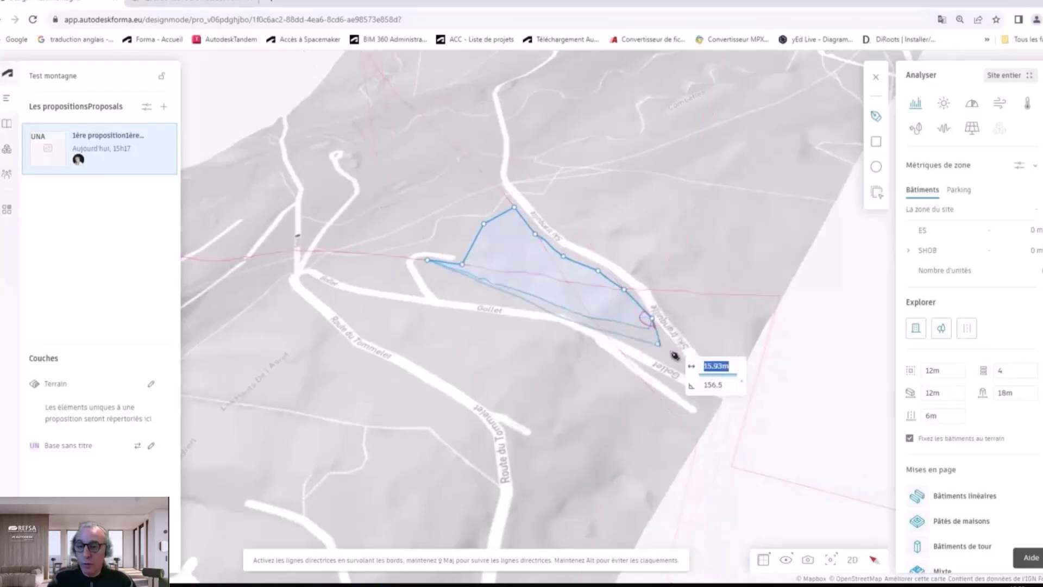
{"action": "left_click", "coordinate": [676, 358]}
Step: Trace the outline back along the Gollet road to a final corner near its start
{"action": "left_click", "coordinate": [625, 339]}
{"action": "left_click", "coordinate": [567, 311]}
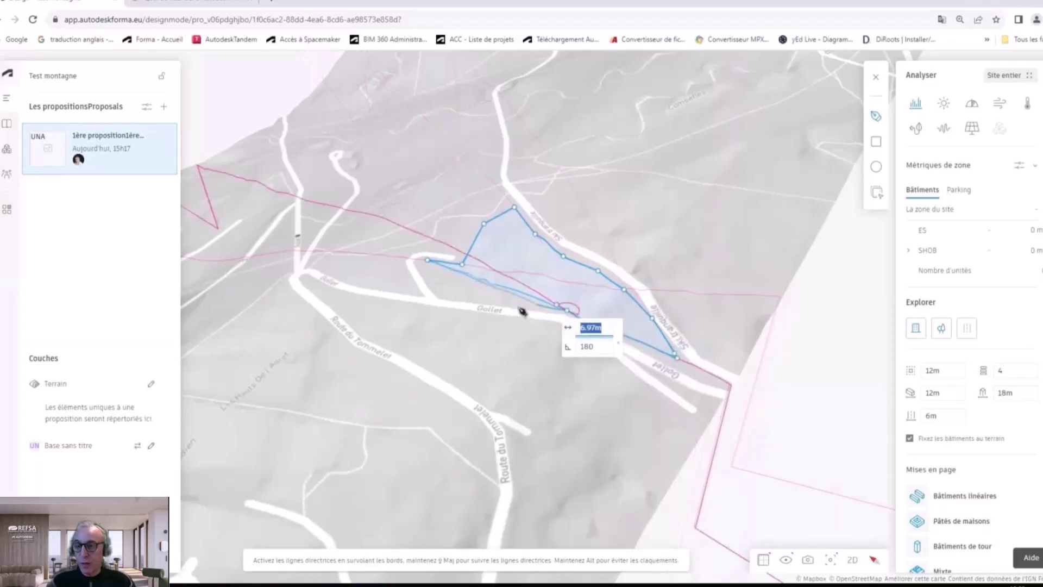
{"action": "left_click", "coordinate": [506, 299]}
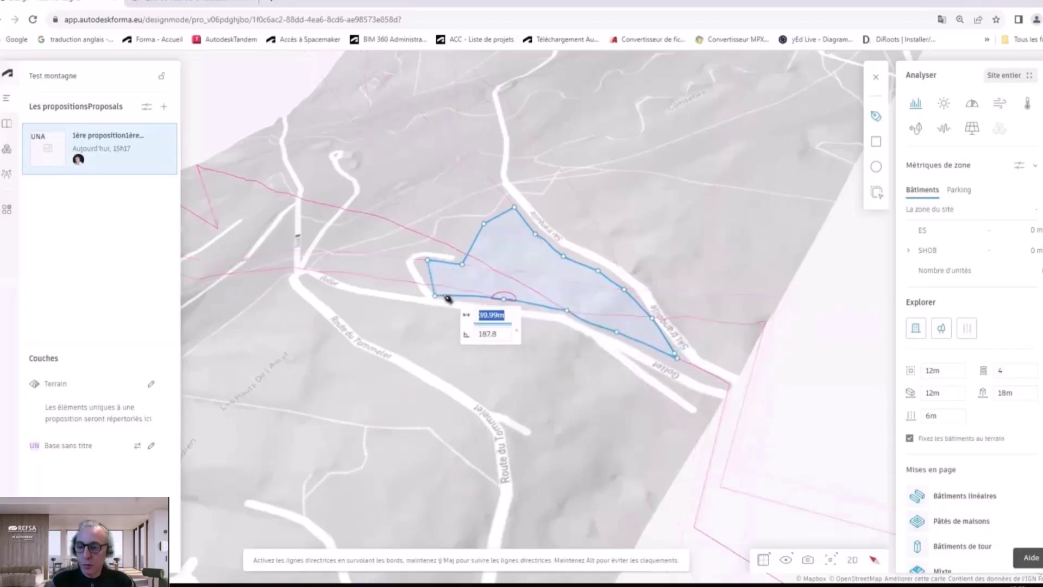
{"action": "left_click", "coordinate": [436, 283]}
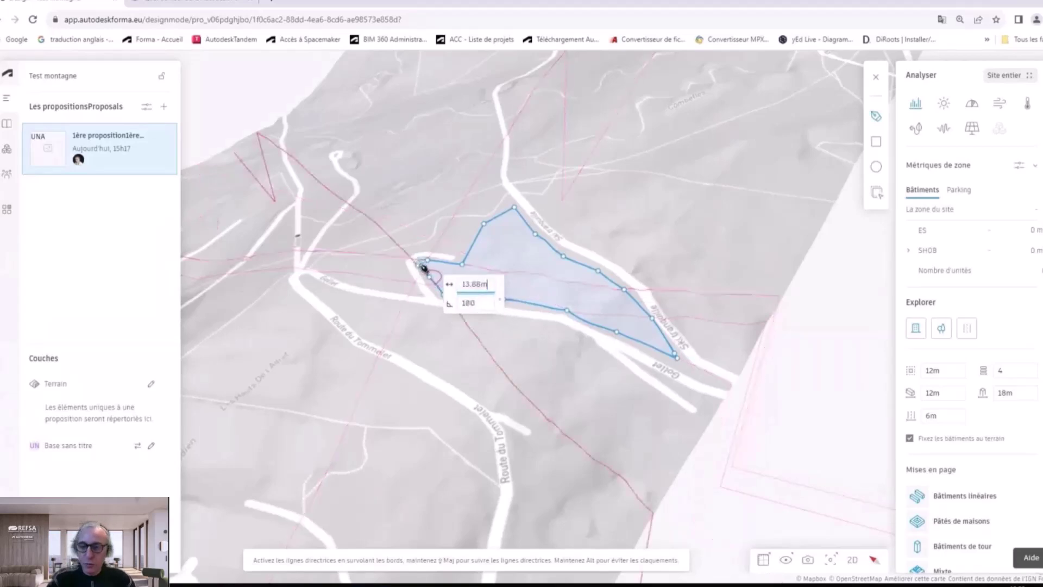
{"action": "scroll", "coordinate": [423, 267], "scroll_direction": "up", "scroll_amount": 5}
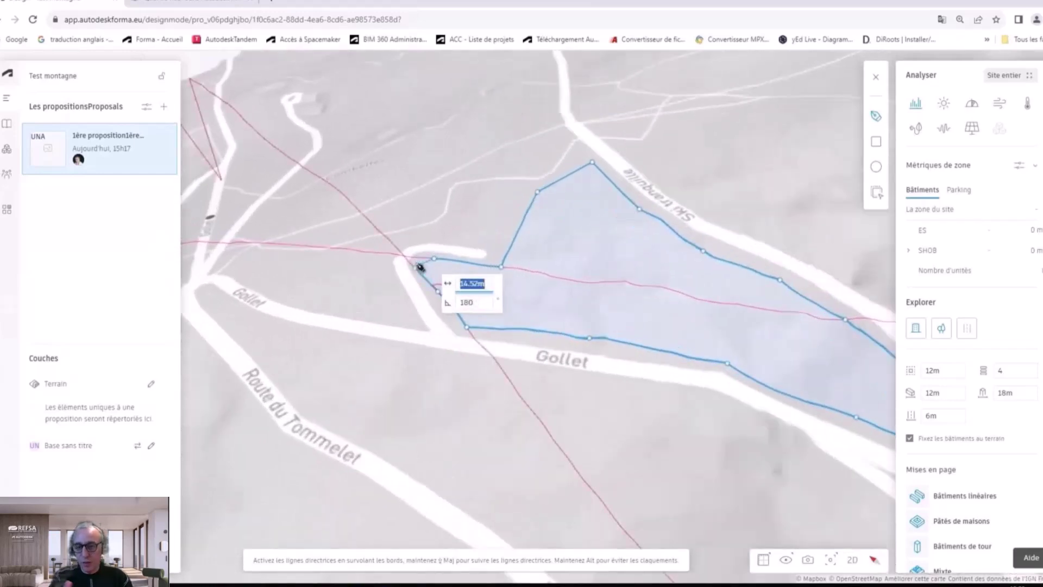
{"action": "left_click", "coordinate": [416, 266]}
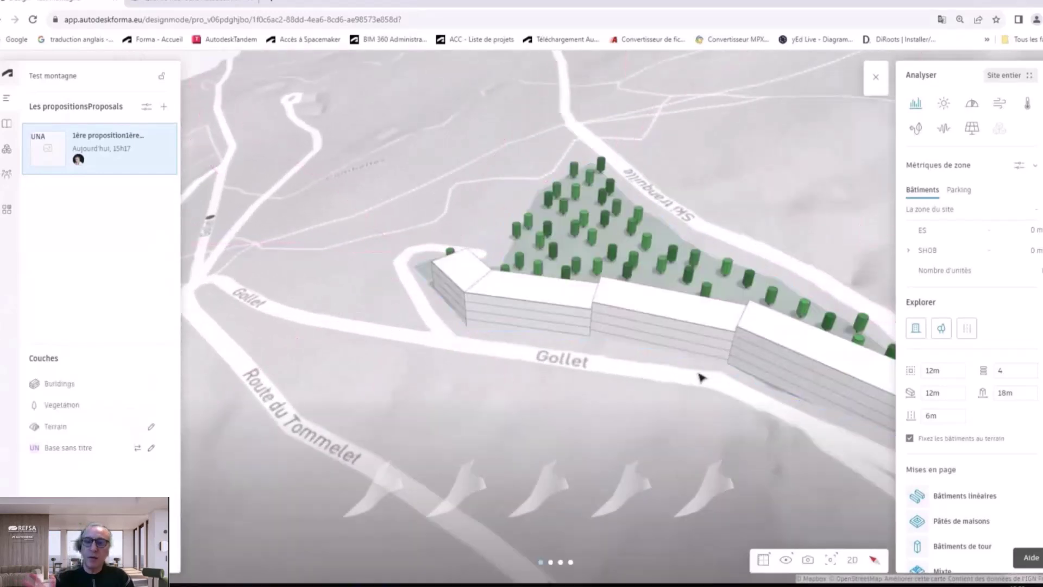
Step: Preview the first five generated layouts: linear, cube, long and L-shaped buildings
{"action": "scroll", "coordinate": [696, 391], "scroll_direction": "down", "scroll_amount": 3}
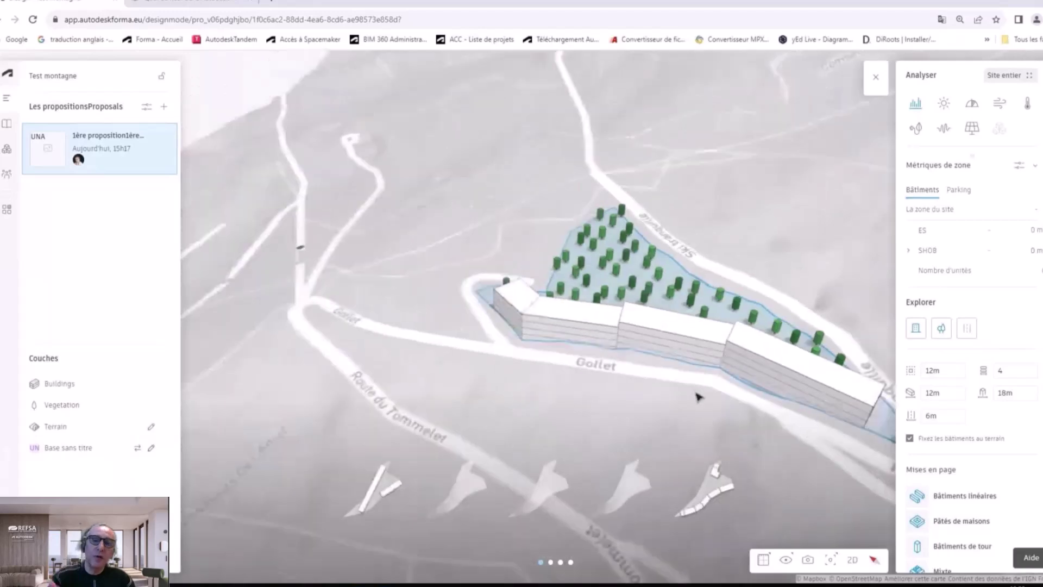
{"action": "left_click_drag", "start_coordinate": [709, 402], "coordinate": [565, 319]}
{"action": "right_click_drag", "start_coordinate": [565, 319], "coordinate": [616, 339]}
{"action": "left_click", "coordinate": [382, 491]}
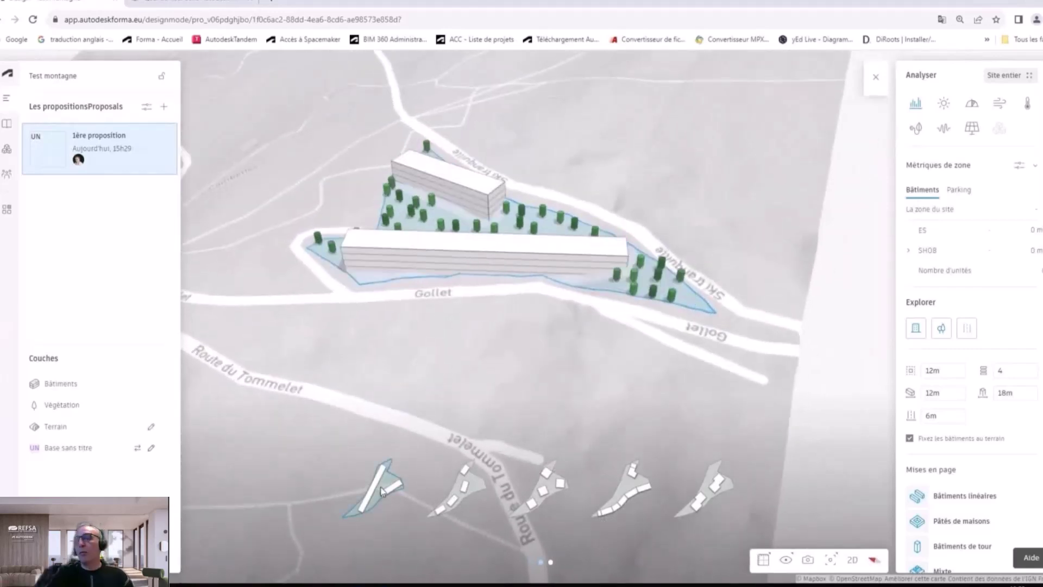
{"action": "left_click", "coordinate": [461, 490]}
{"action": "left_click", "coordinate": [550, 488]}
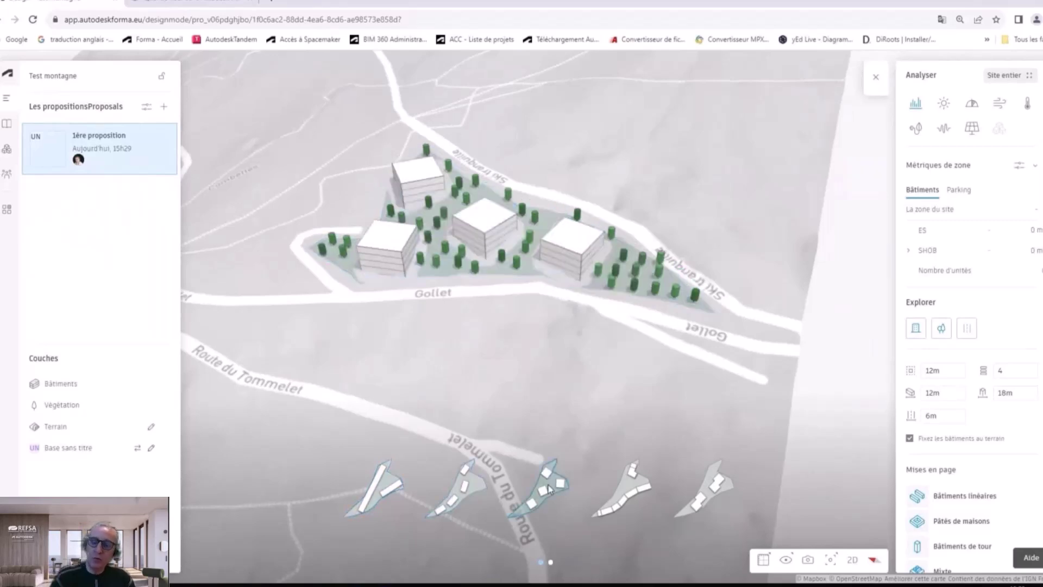
{"action": "left_click", "coordinate": [622, 490]}
{"action": "left_click", "coordinate": [706, 497]}
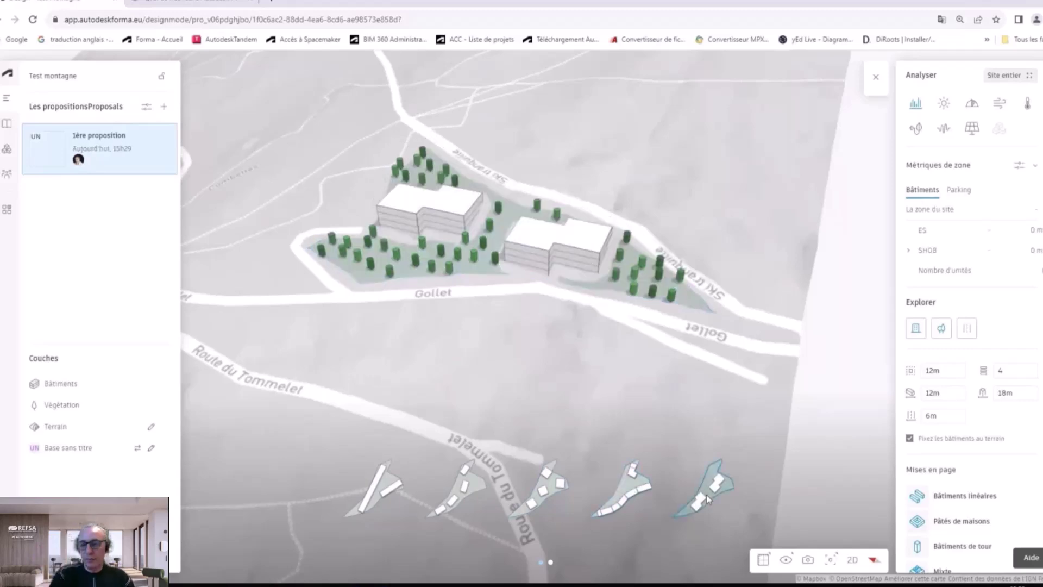
Step: Browse further layout pages and apply the four-block layout with trees
{"action": "left_click", "coordinate": [550, 563]}
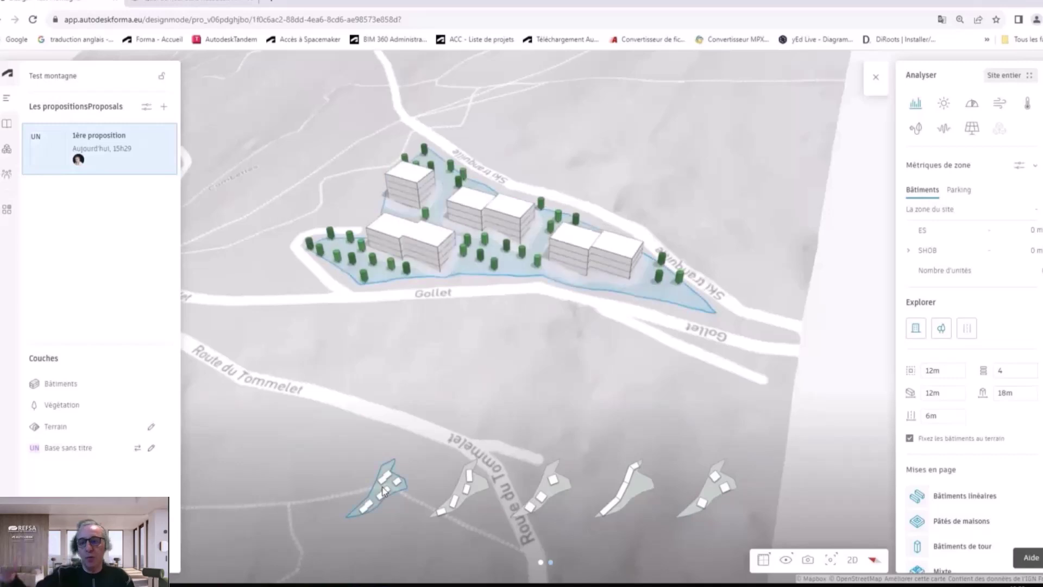
{"action": "left_click", "coordinate": [551, 488]}
{"action": "left_click", "coordinate": [626, 486]}
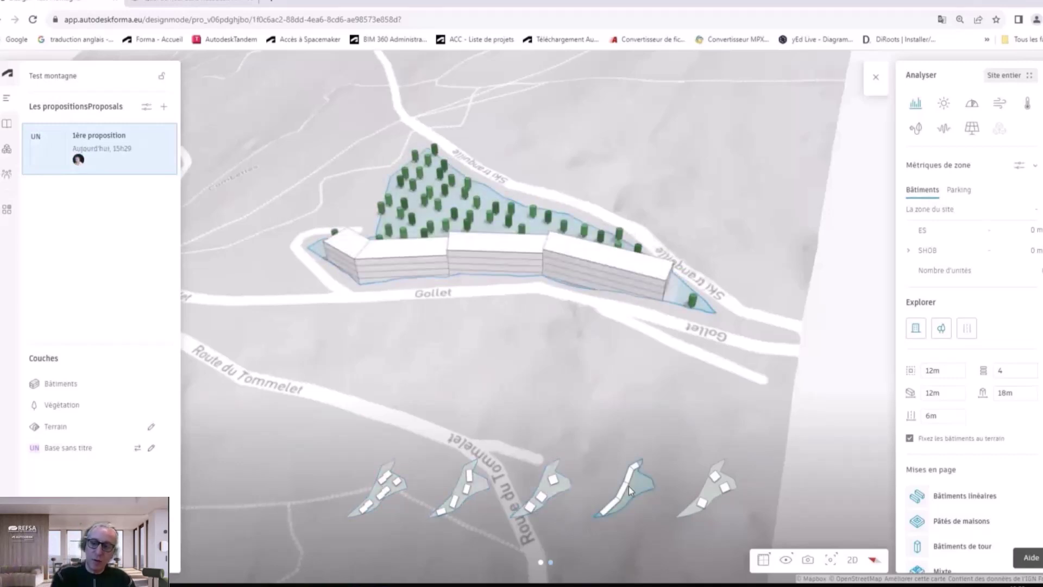
{"action": "left_click", "coordinate": [715, 496]}
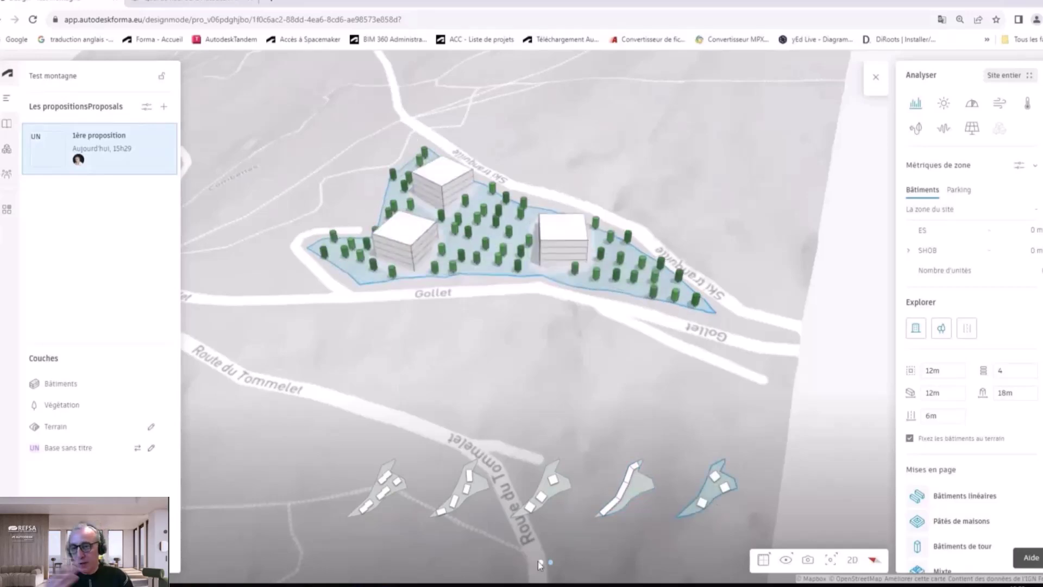
{"action": "left_click", "coordinate": [541, 563]}
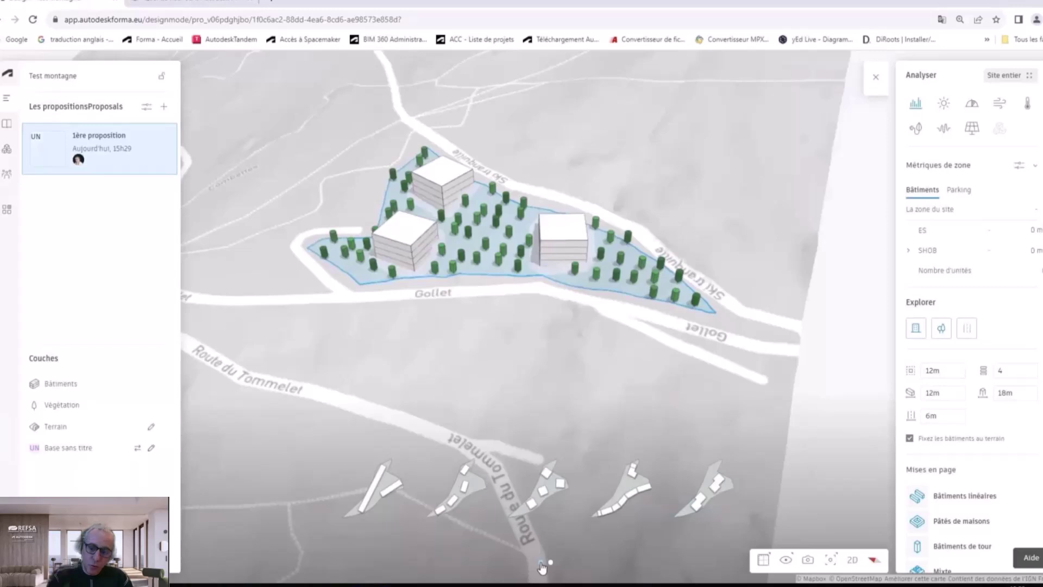
{"action": "left_click", "coordinate": [457, 485]}
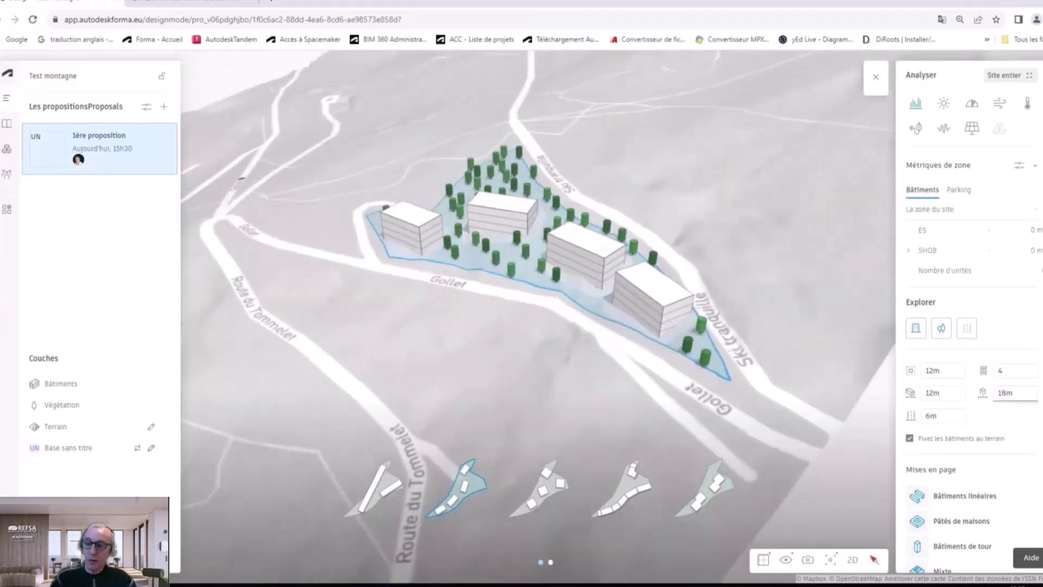
Step: Set the terrain to Satellite, try Transparent, Contour and Map styles, then switch to 2D
{"action": "left_click", "coordinate": [786, 561]}
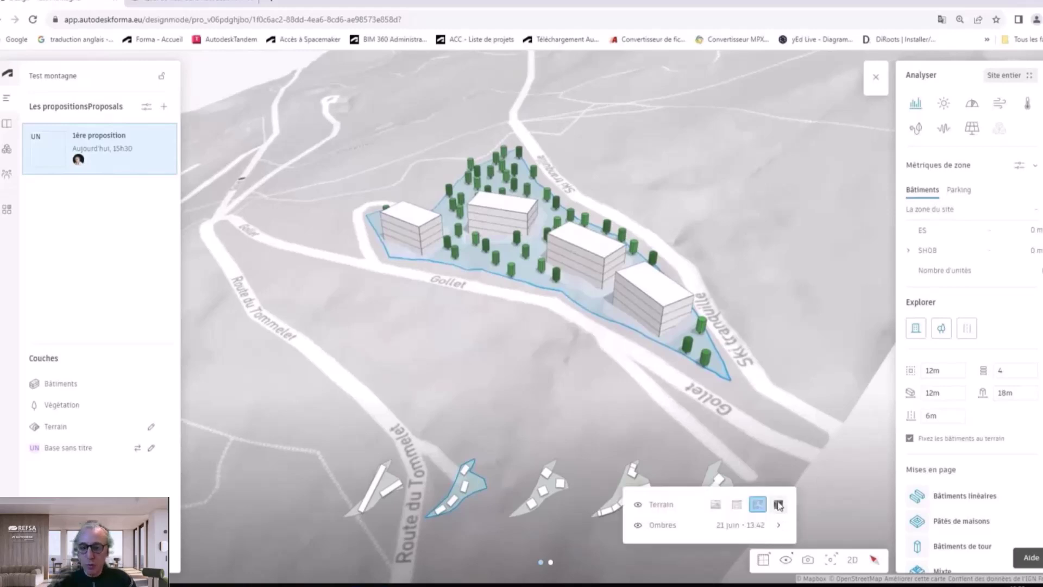
{"action": "left_click", "coordinate": [779, 505]}
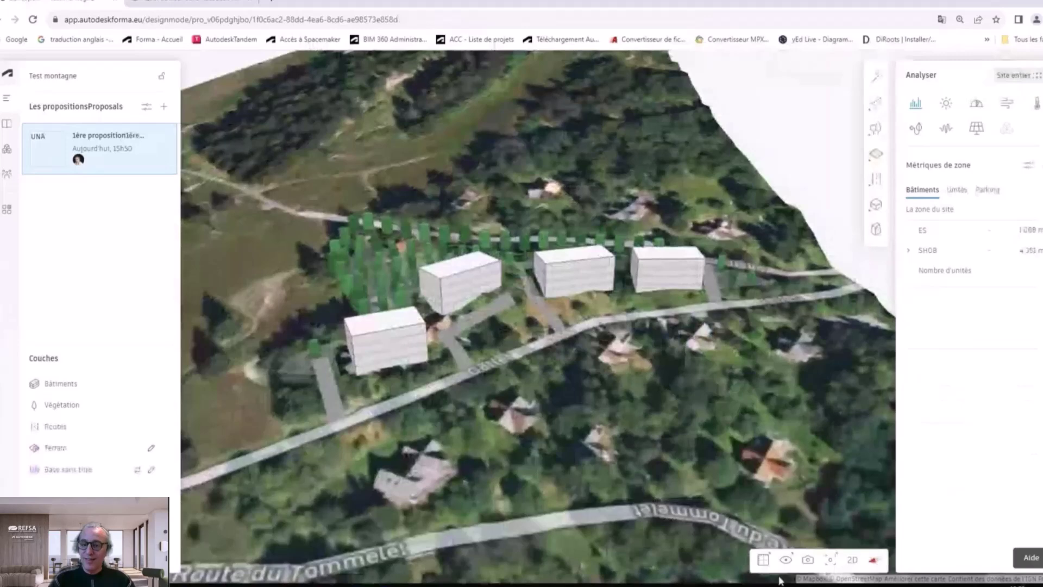
{"action": "left_click", "coordinate": [786, 560]}
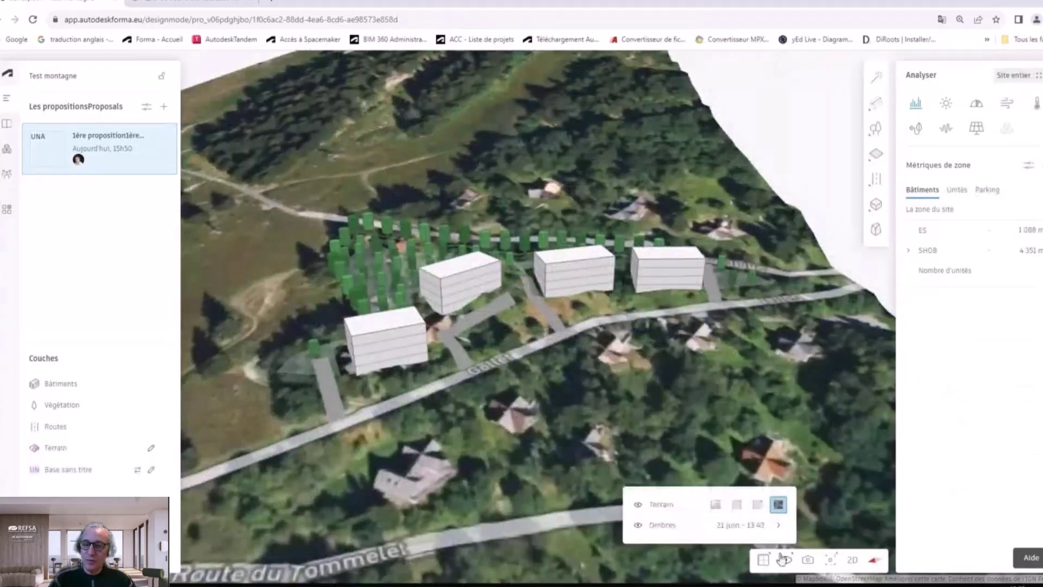
{"action": "left_click", "coordinate": [716, 505]}
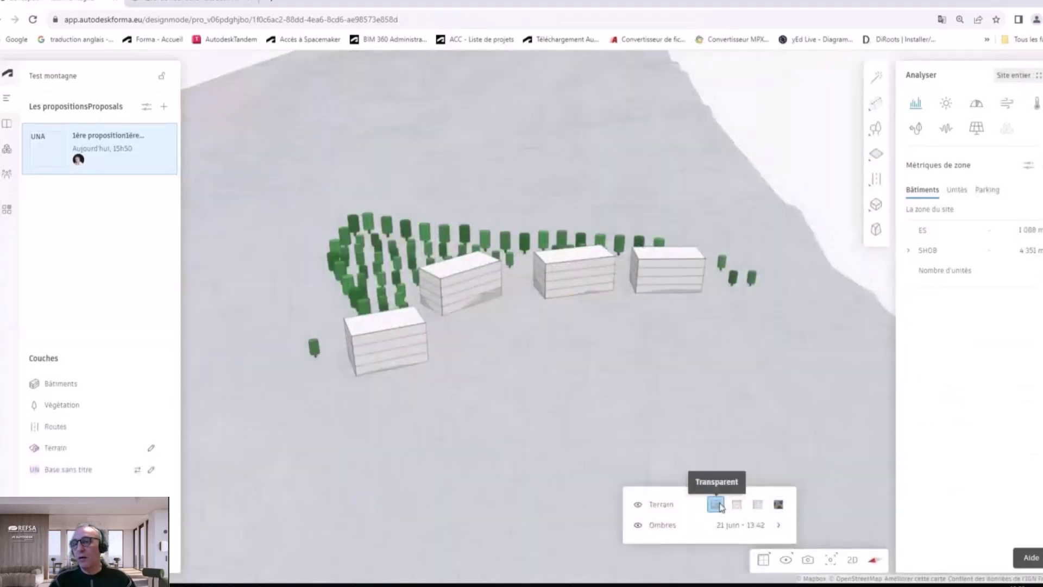
{"action": "left_click", "coordinate": [738, 505]}
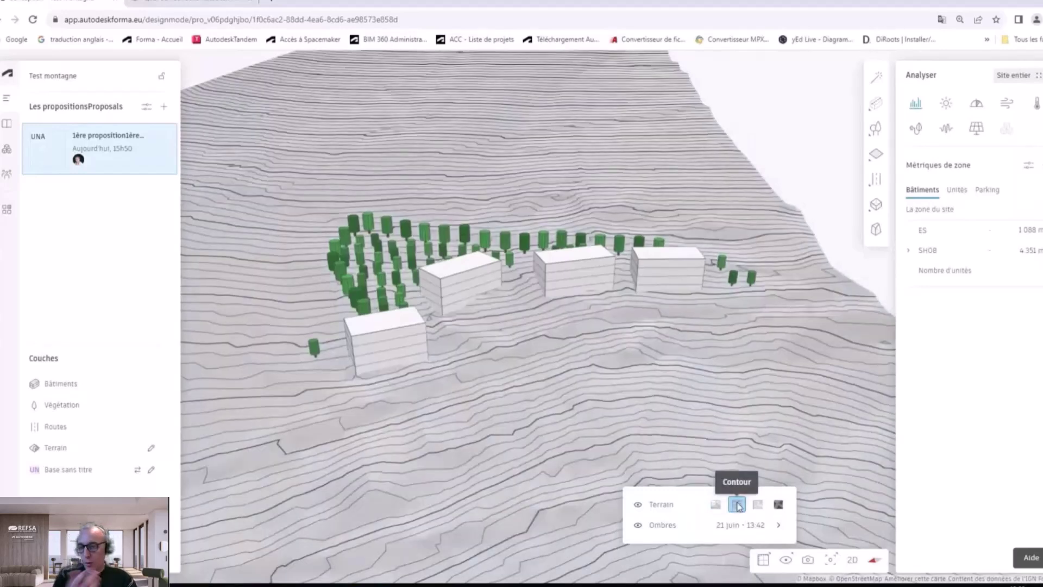
{"action": "left_click", "coordinate": [758, 505]}
{"action": "left_click", "coordinate": [854, 561]}
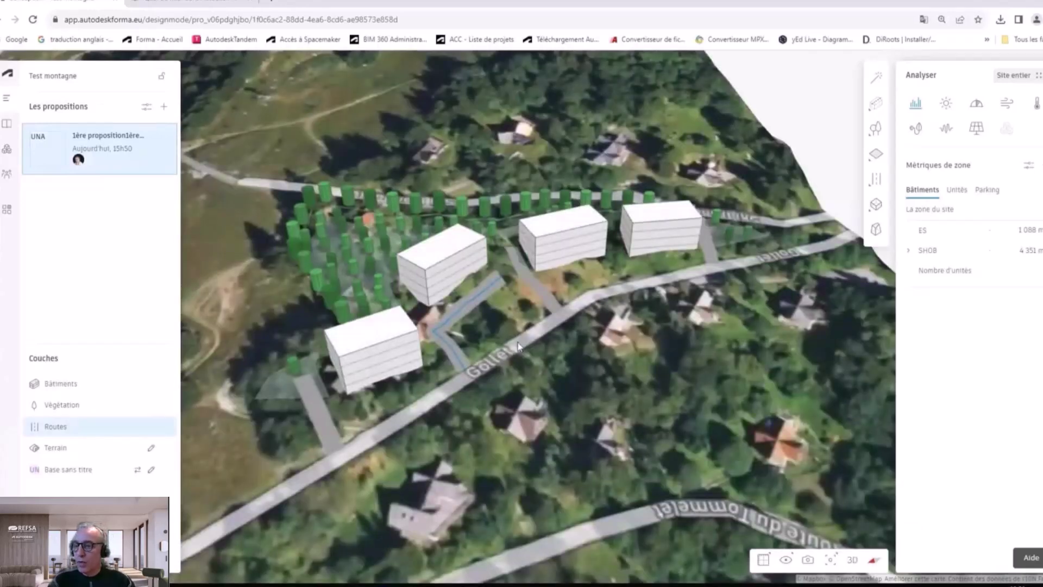
Step: Toggle the Buildings, Vegetation and Terrain layers off and back on
{"action": "left_click", "coordinate": [165, 387]}
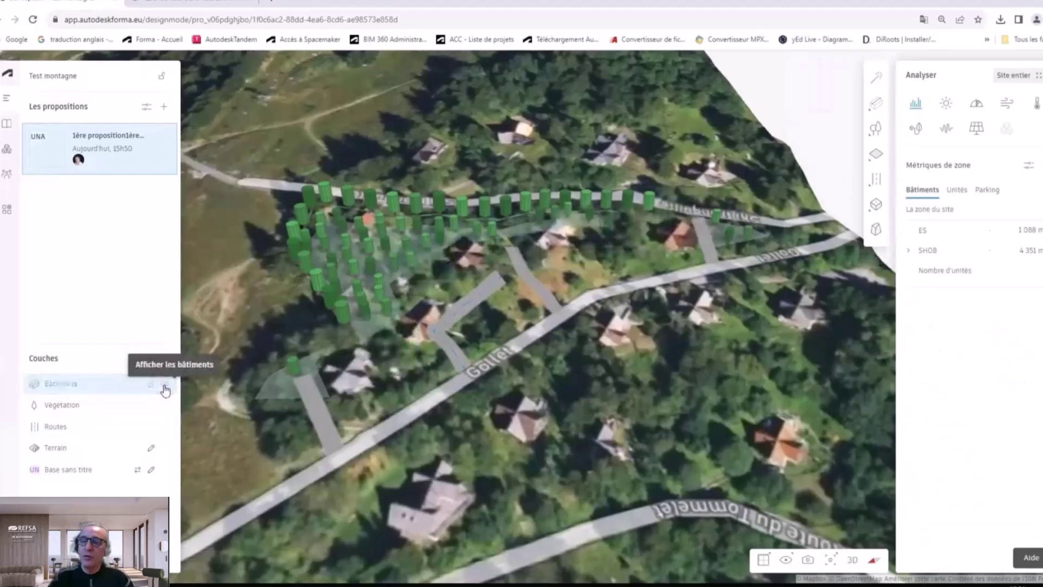
{"action": "left_click", "coordinate": [164, 388]}
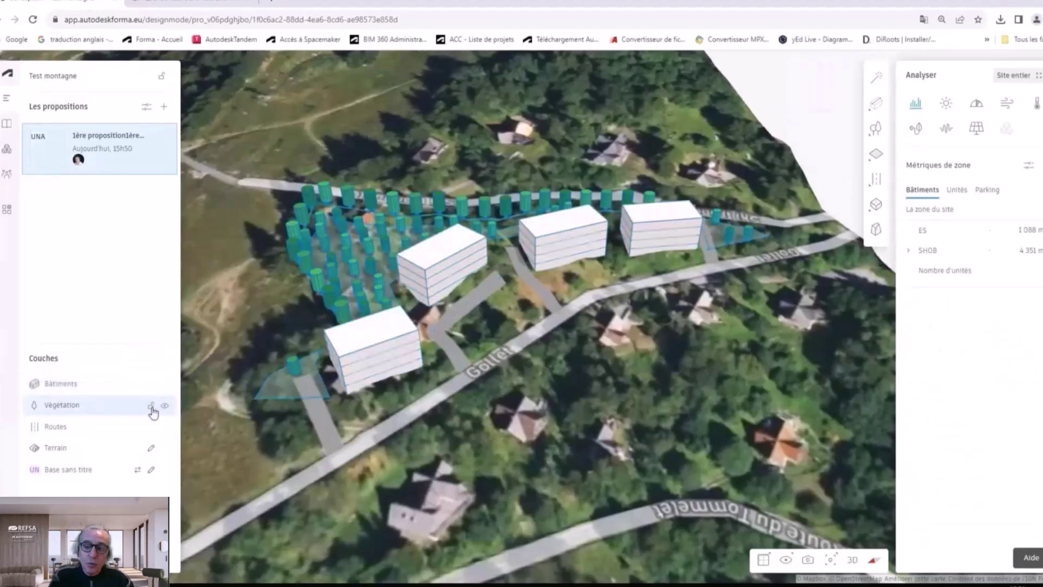
{"action": "left_click", "coordinate": [164, 408]}
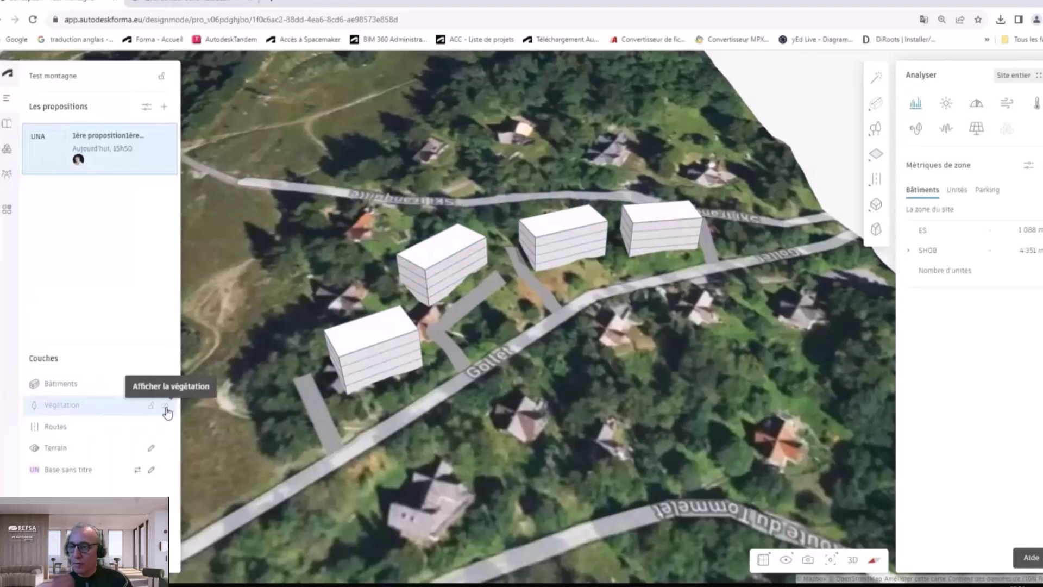
{"action": "left_click", "coordinate": [165, 409]}
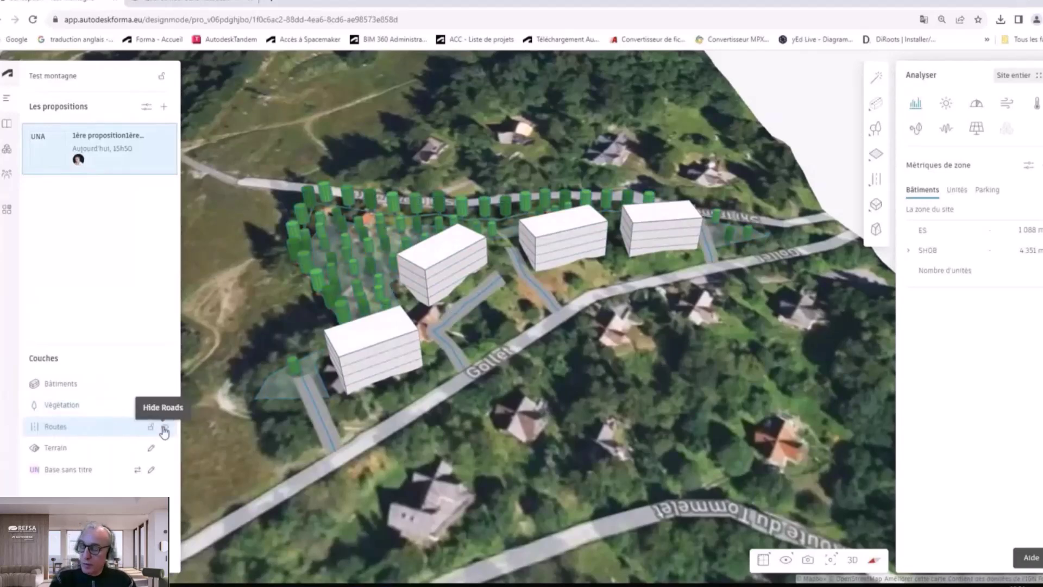
{"action": "left_click", "coordinate": [166, 448]}
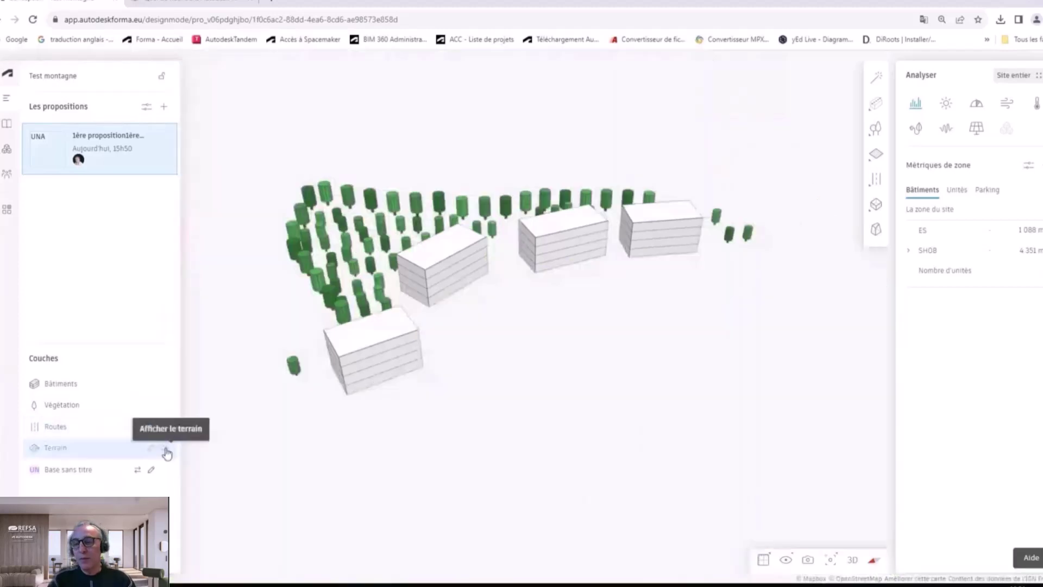
{"action": "left_click", "coordinate": [166, 452]}
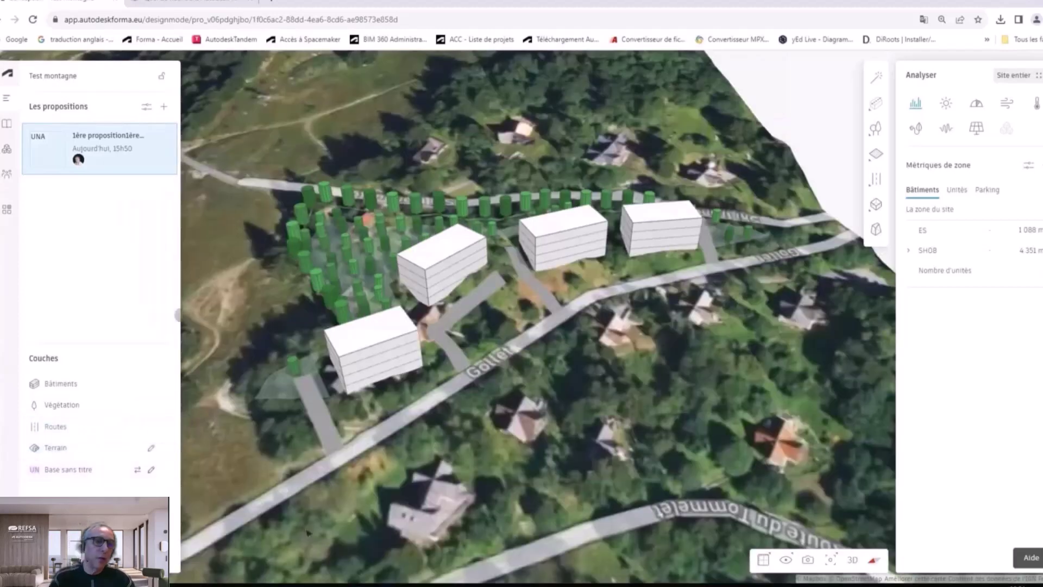
Step: Set the shadows to 21 June at about 11:35
{"action": "left_click", "coordinate": [787, 560]}
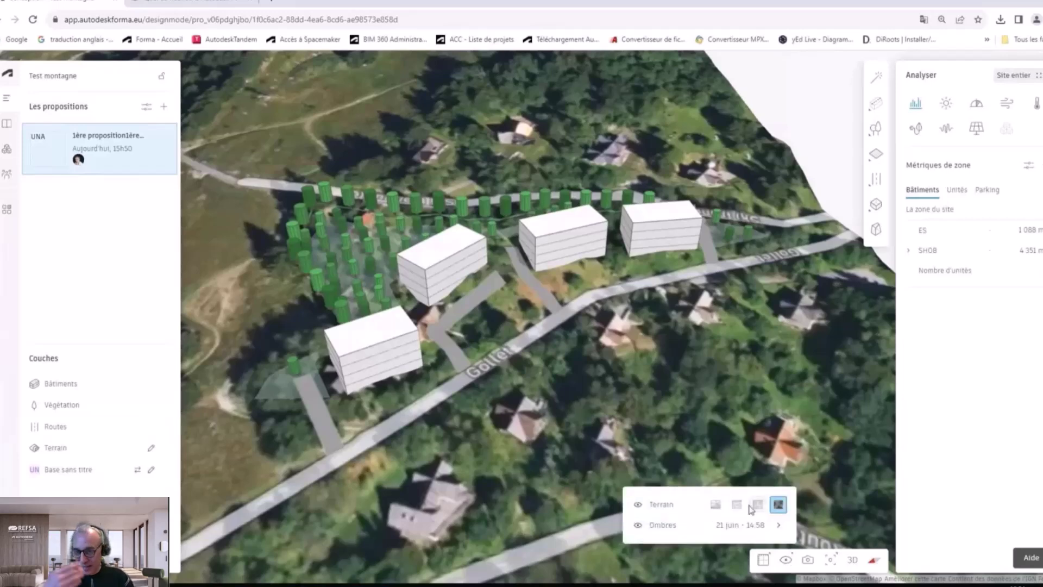
{"action": "left_click", "coordinate": [730, 530]}
{"action": "mouse_move", "coordinate": [757, 527]}
{"action": "left_mouse_down"}
{"action": "mouse_move", "coordinate": [728, 524]}
{"action": "mouse_move", "coordinate": [797, 520]}
{"action": "mouse_move", "coordinate": [756, 519]}
{"action": "left_mouse_up"}
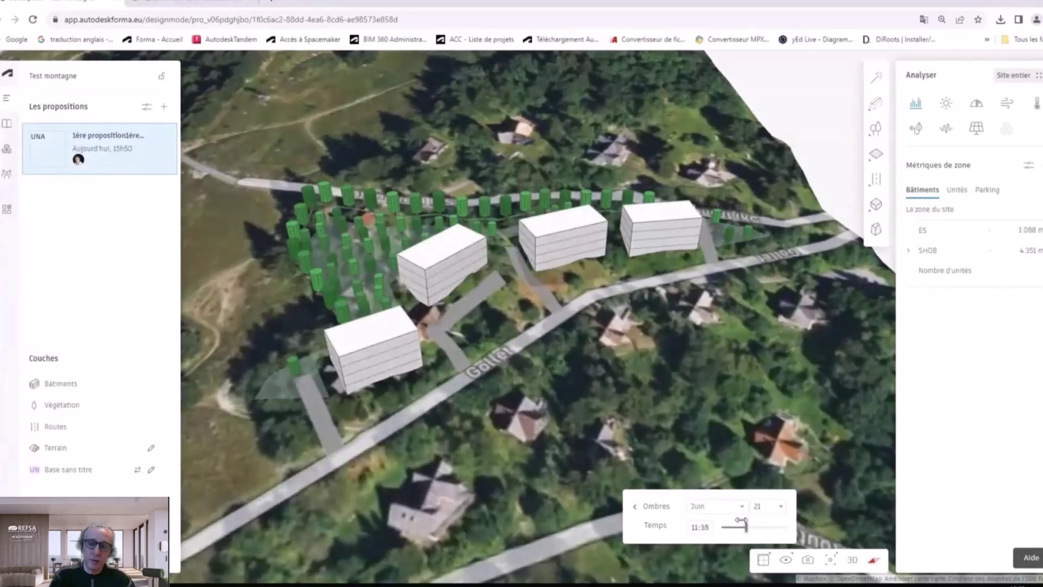
{"action": "left_click", "coordinate": [782, 559]}
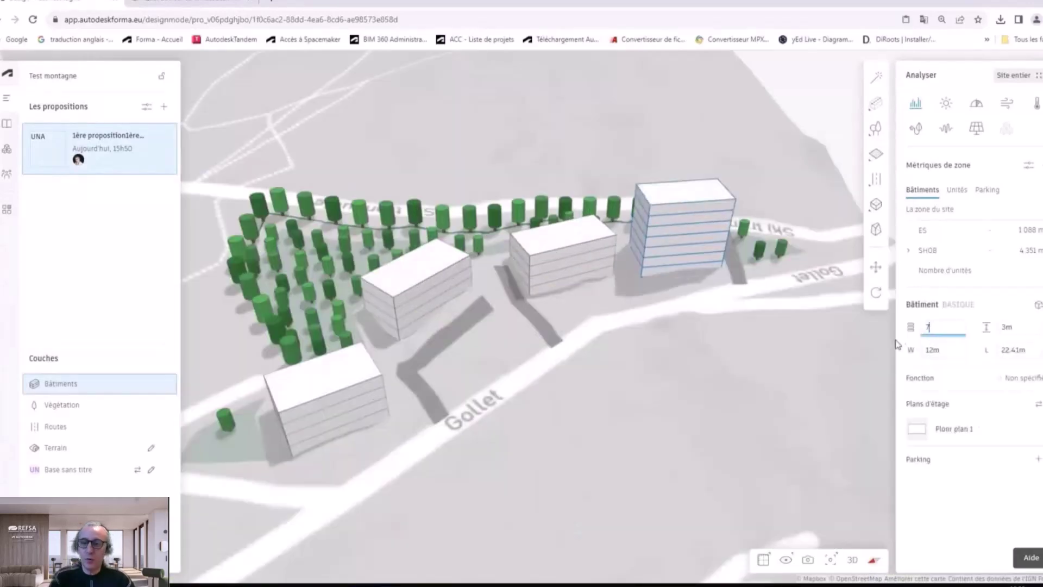
Step: Edit the selected buildings' floor counts, entering 6 floors and then 5 floors
{"action": "left_click", "coordinate": [936, 329]}
{"action": "left_click", "coordinate": [936, 329]}
{"action": "type", "text": "6"}
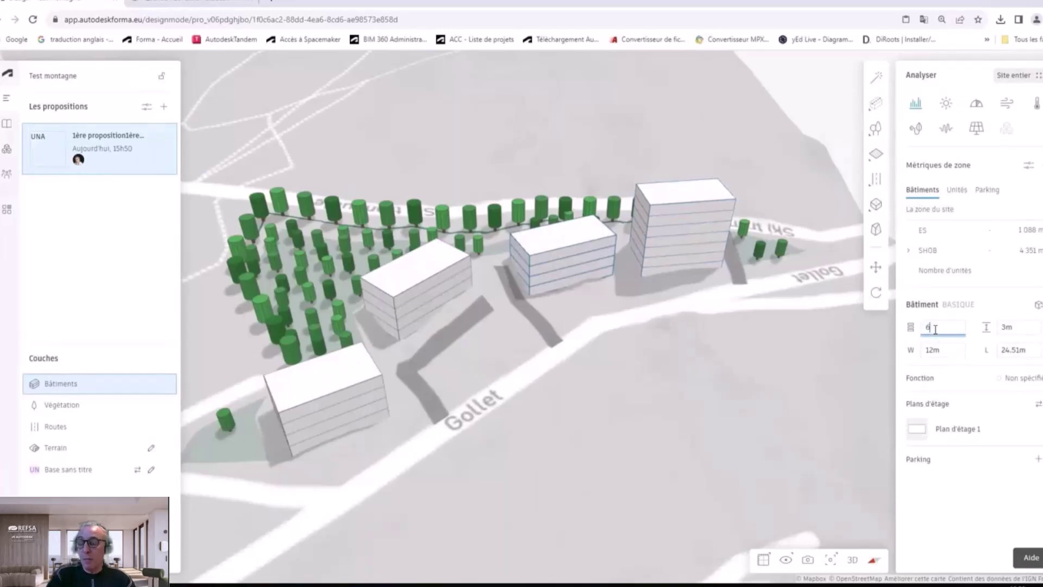
{"action": "key", "text": "Return"}
{"action": "left_click", "coordinate": [435, 296]}
{"action": "left_click", "coordinate": [934, 327]}
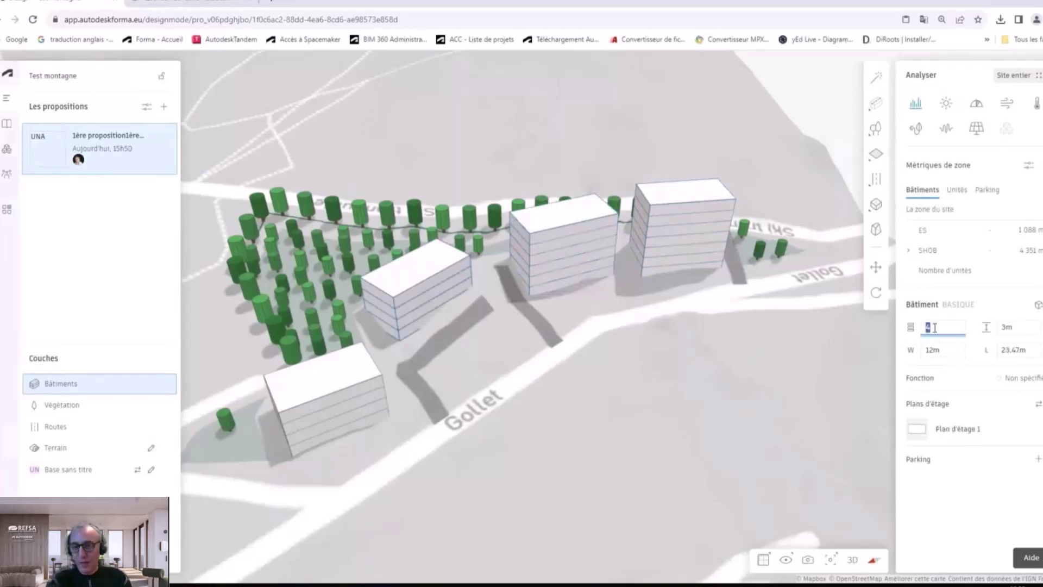
{"action": "type", "text": "5"}
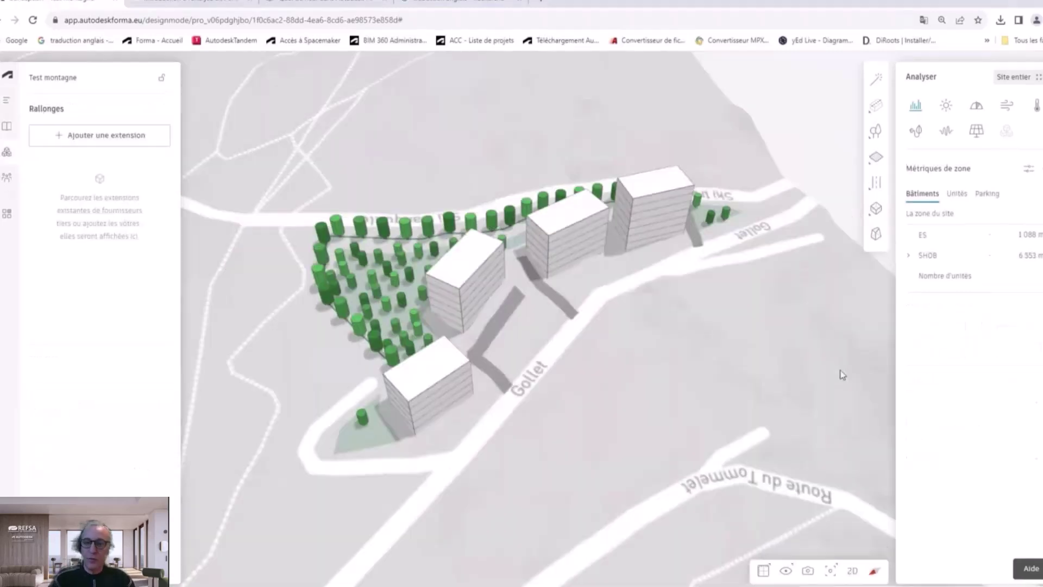
Step: Show the site area metrics and set the rightmost and middle buildings to Résidentiel
{"action": "left_click", "coordinate": [917, 108]}
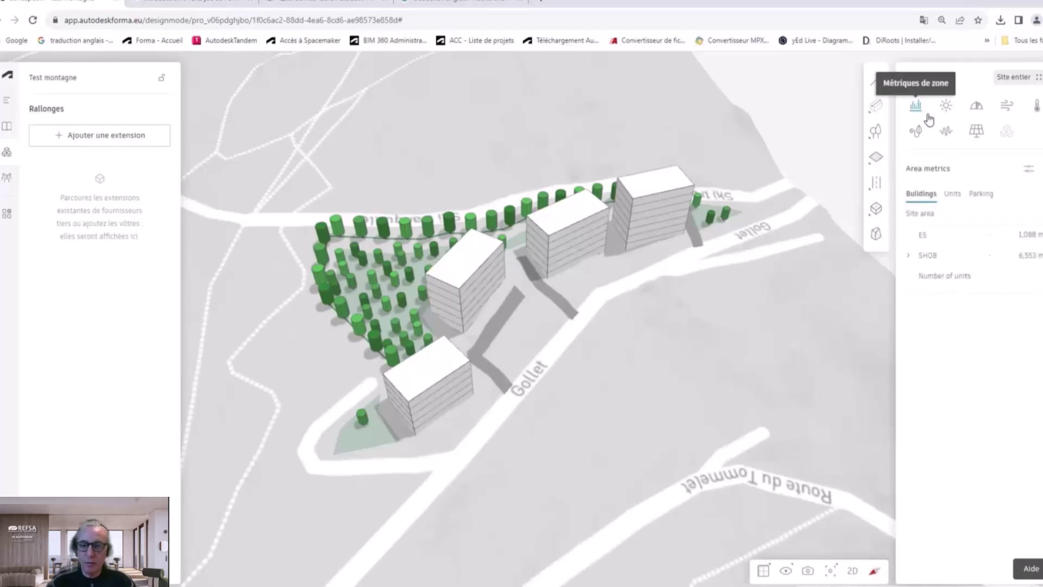
{"action": "left_click", "coordinate": [666, 189]}
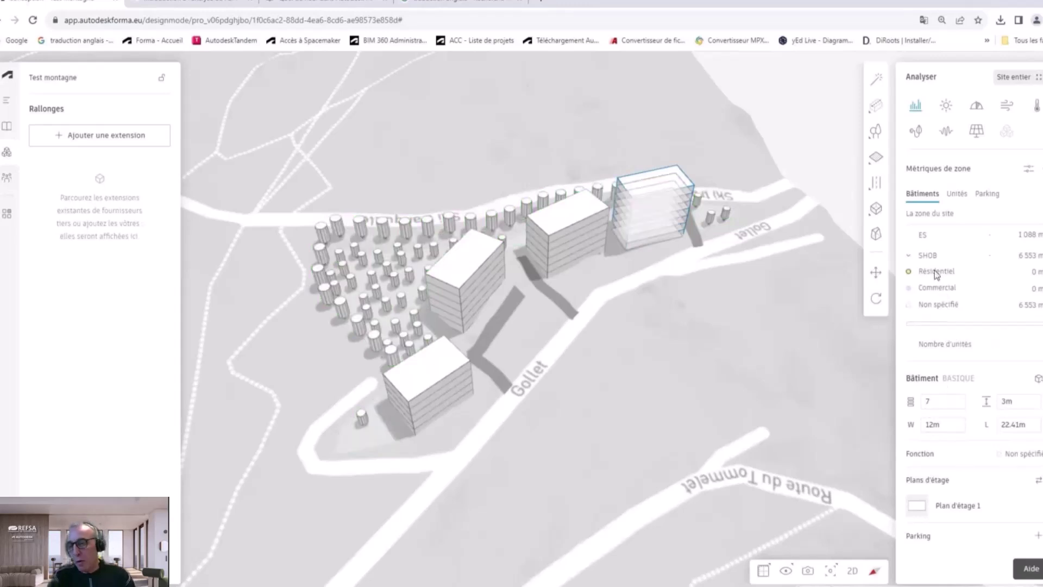
{"action": "left_click", "coordinate": [1022, 454]}
{"action": "left_click", "coordinate": [771, 483]}
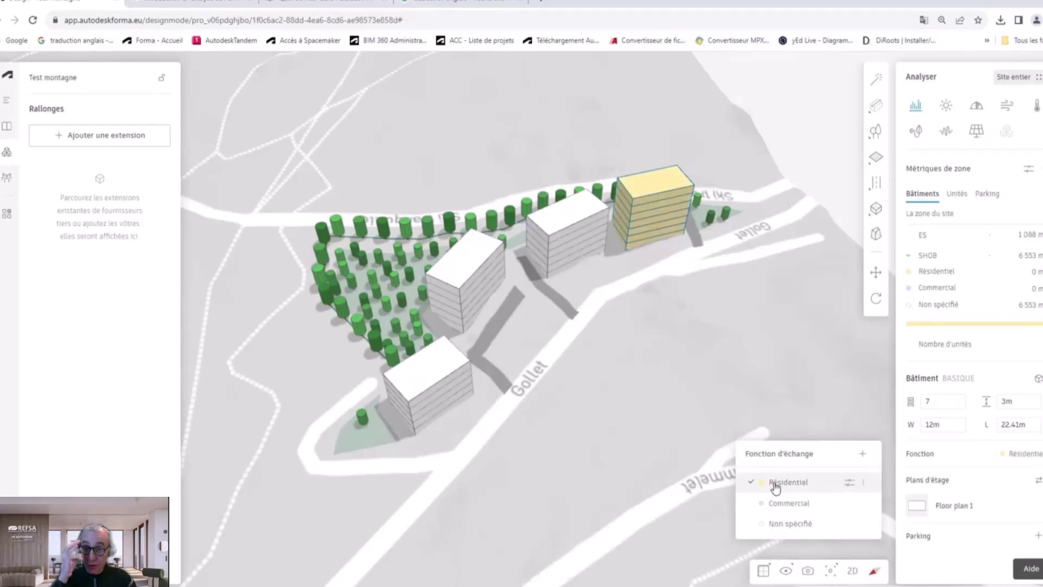
{"action": "left_click", "coordinate": [554, 224]}
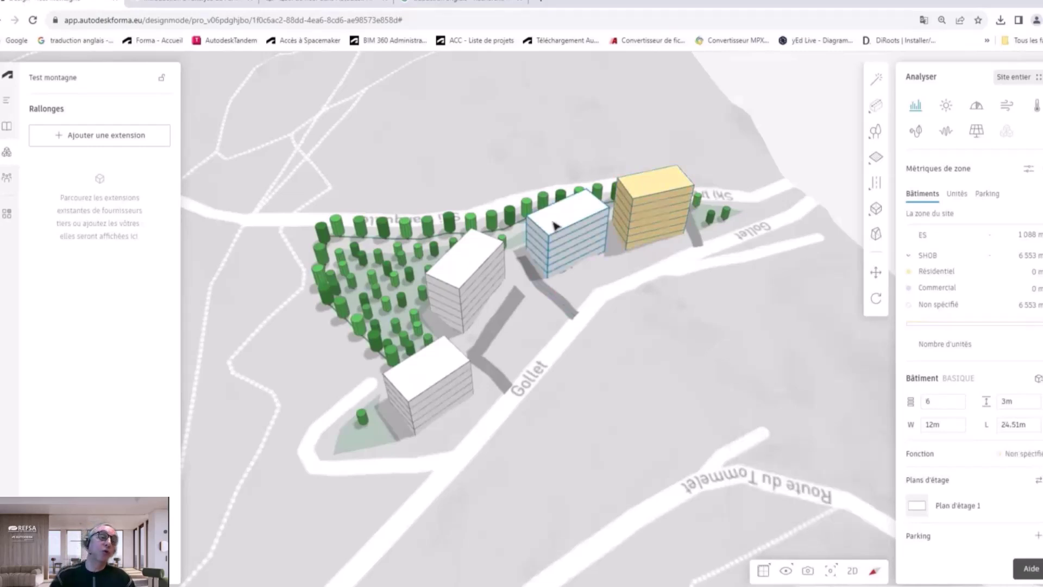
{"action": "left_click", "coordinate": [1019, 455]}
{"action": "left_click", "coordinate": [783, 485]}
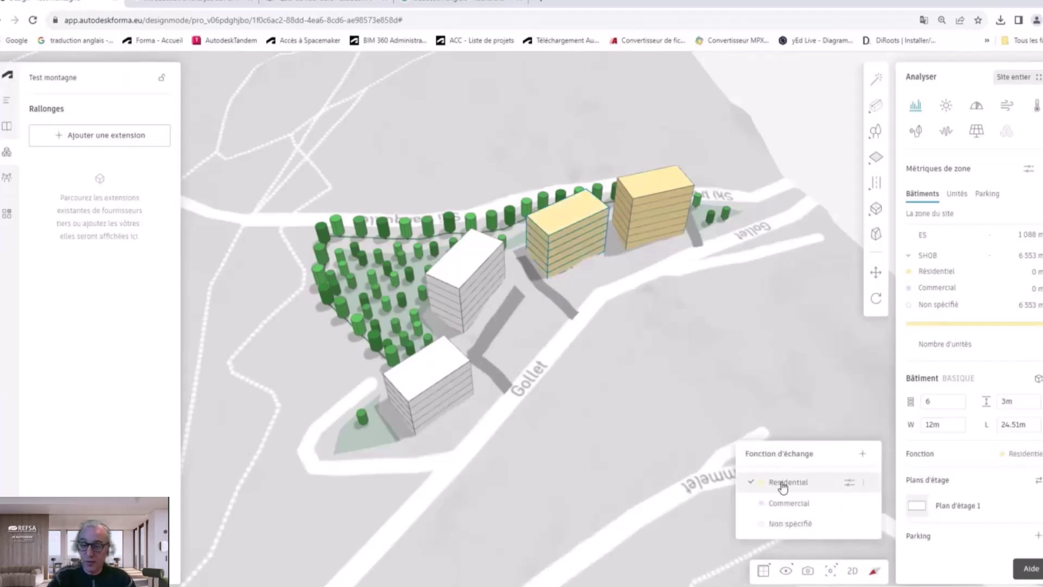
Step: Set the middle-left and front buildings to Résidentiel and review the residential function settings
{"action": "left_click", "coordinate": [479, 247]}
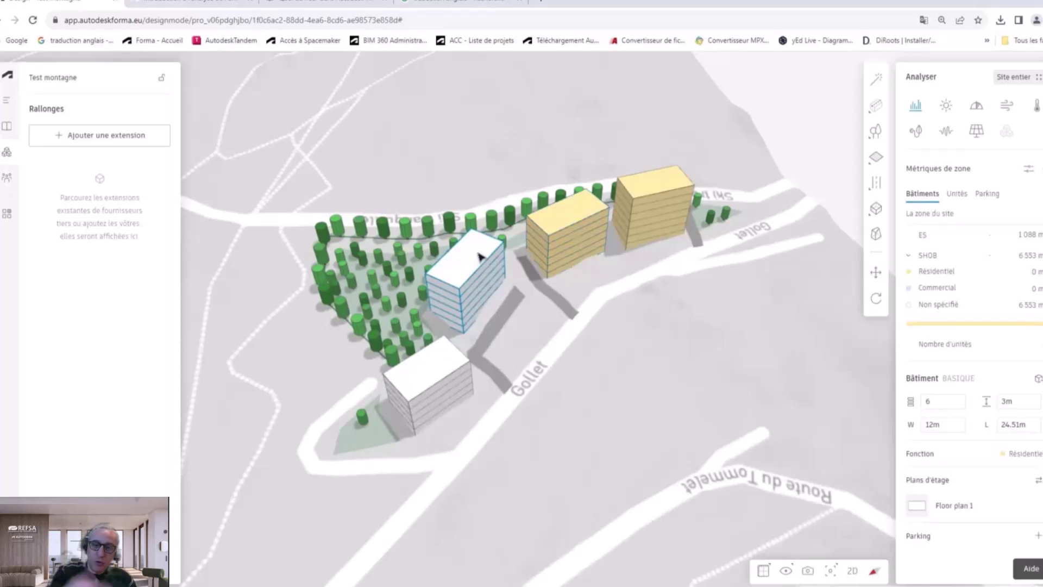
{"action": "left_click", "coordinate": [1010, 454]}
{"action": "left_click", "coordinate": [835, 482]}
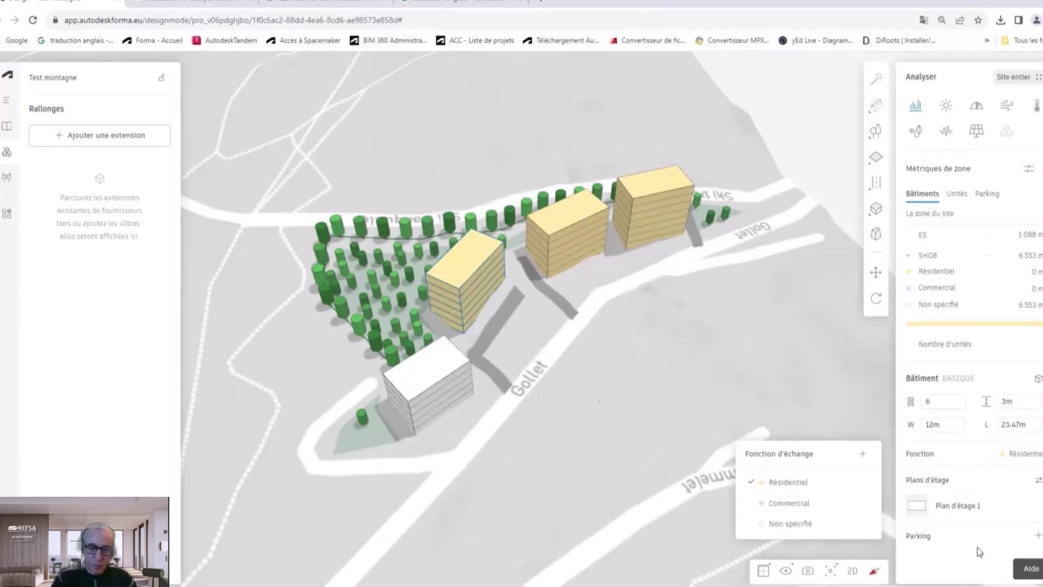
{"action": "left_click", "coordinate": [429, 373]}
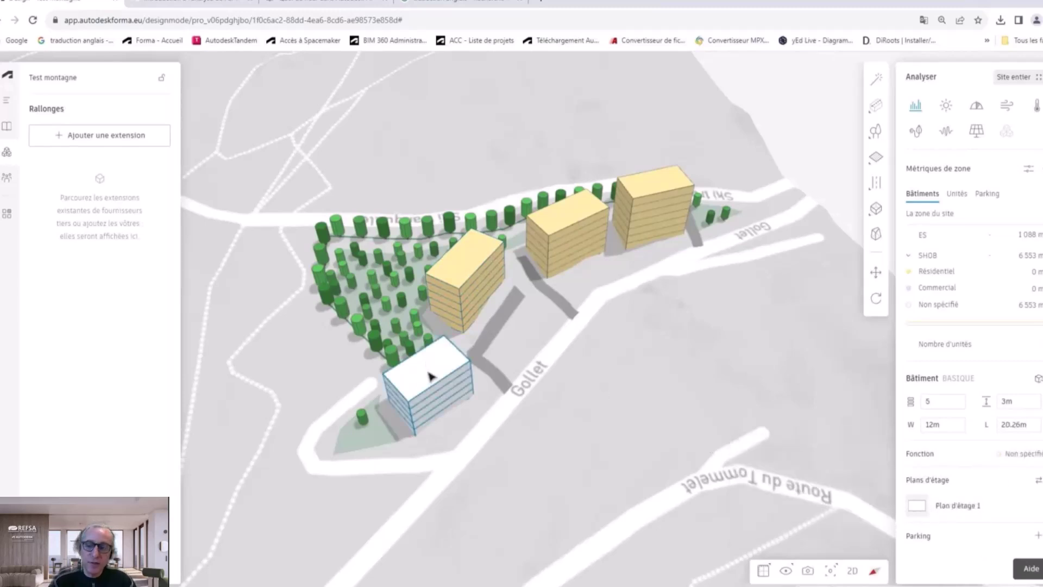
{"action": "left_click", "coordinate": [1021, 453]}
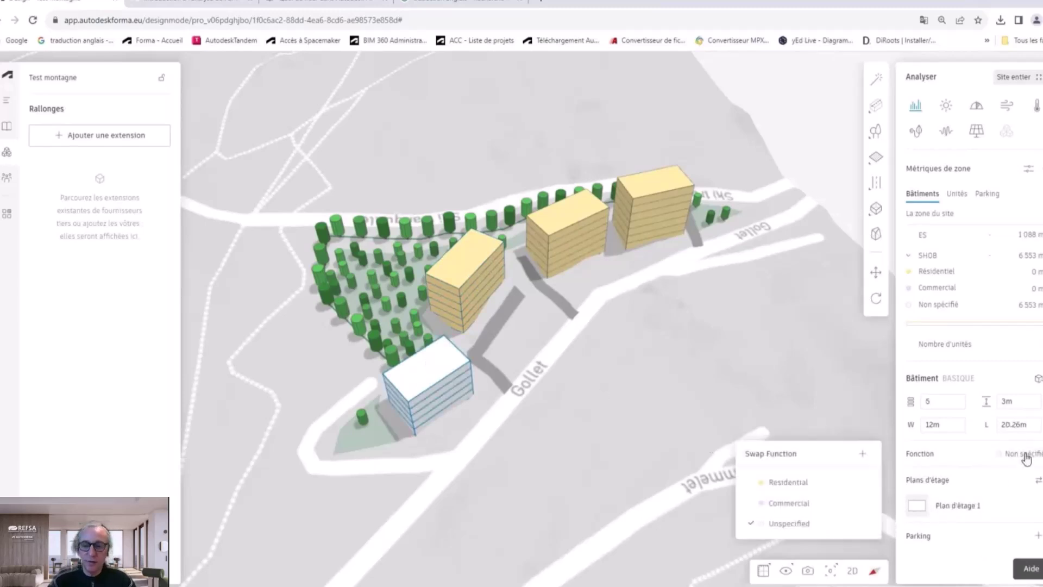
{"action": "left_click", "coordinate": [811, 483]}
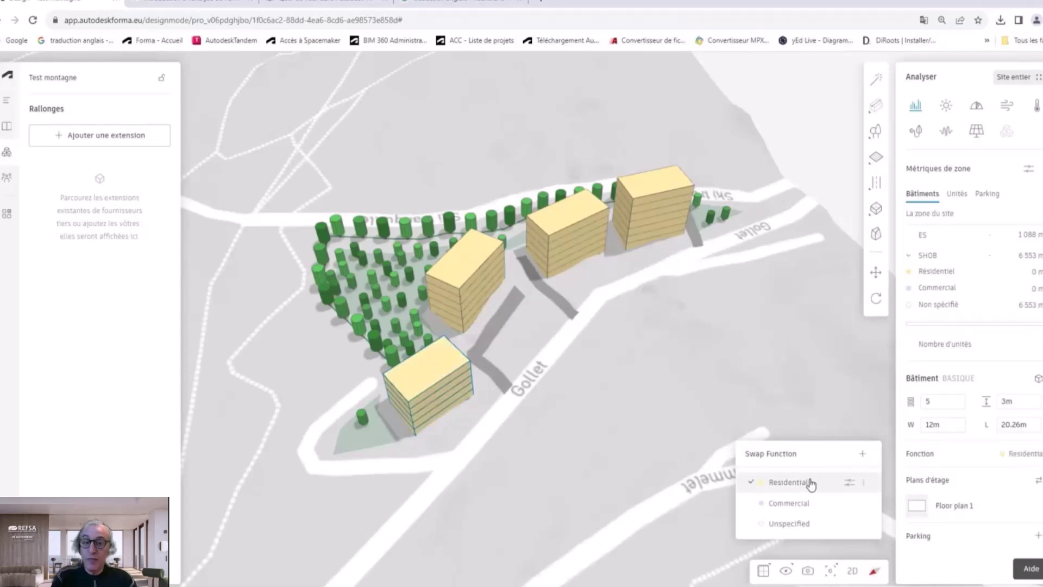
{"action": "left_click", "coordinate": [851, 484]}
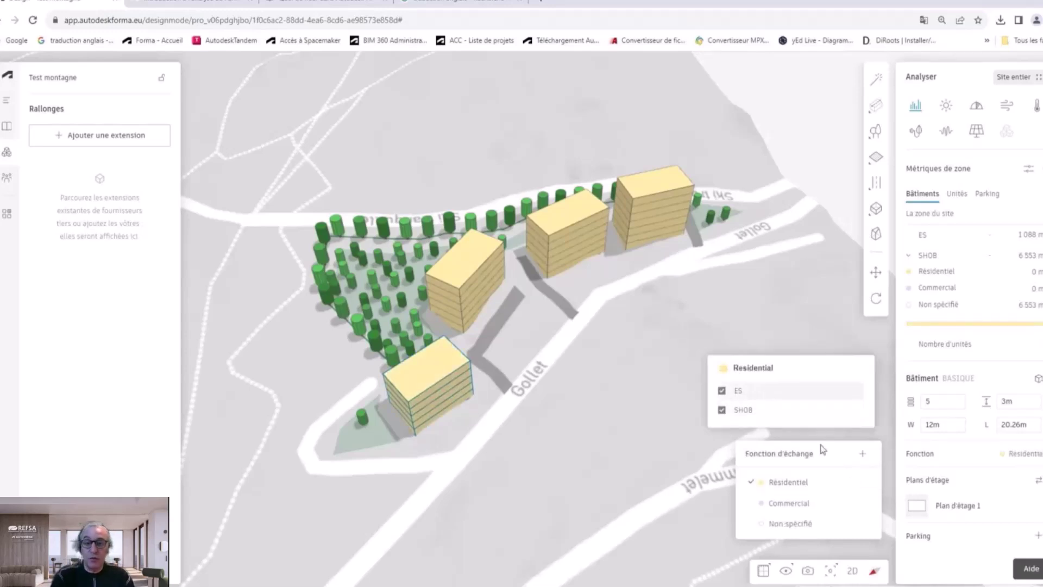
{"action": "left_click", "coordinate": [964, 543]}
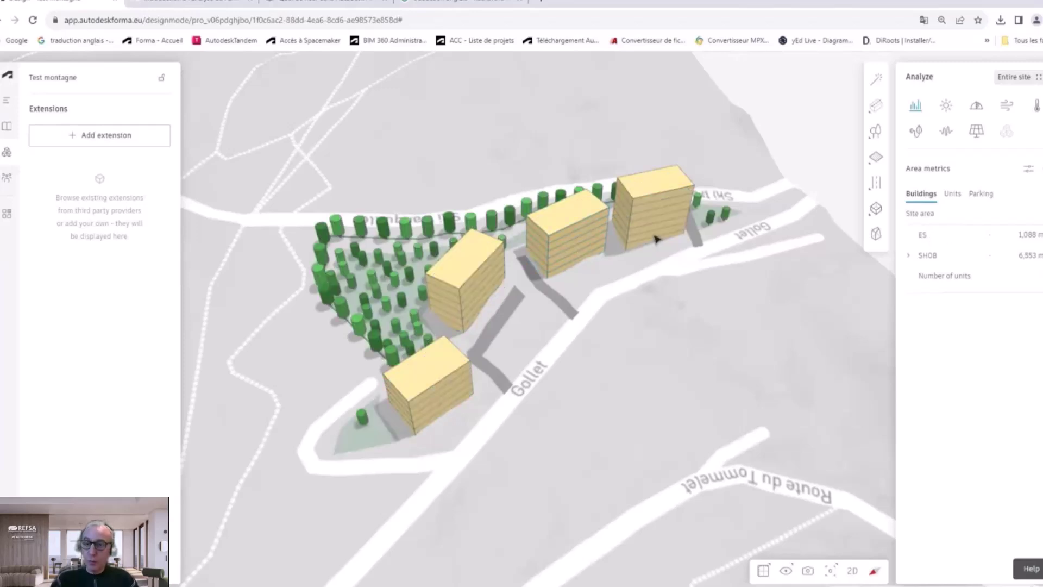
Step: Enter 3D Sketch, browse the Sketch, Primitives and Advanced flyouts, then cancel back to the site
{"action": "left_click", "coordinate": [876, 236]}
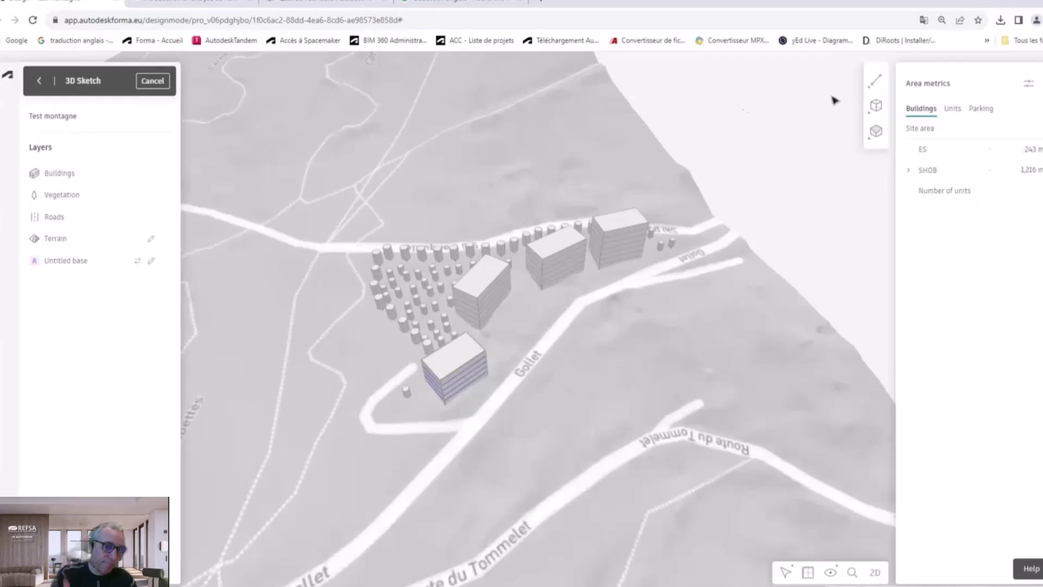
{"action": "left_click", "coordinate": [873, 85]}
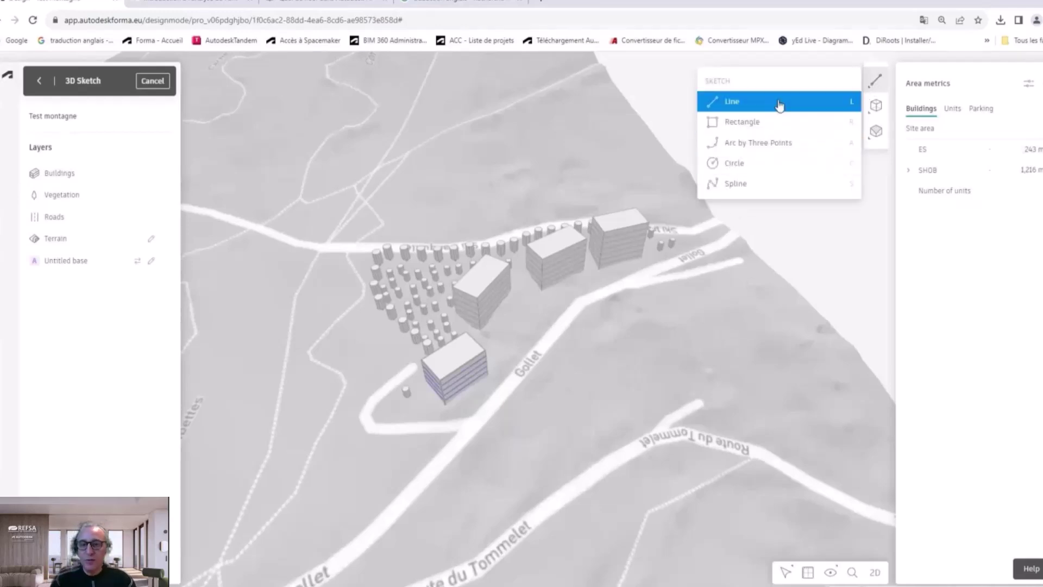
{"action": "mouse_move", "coordinate": [874, 106]}
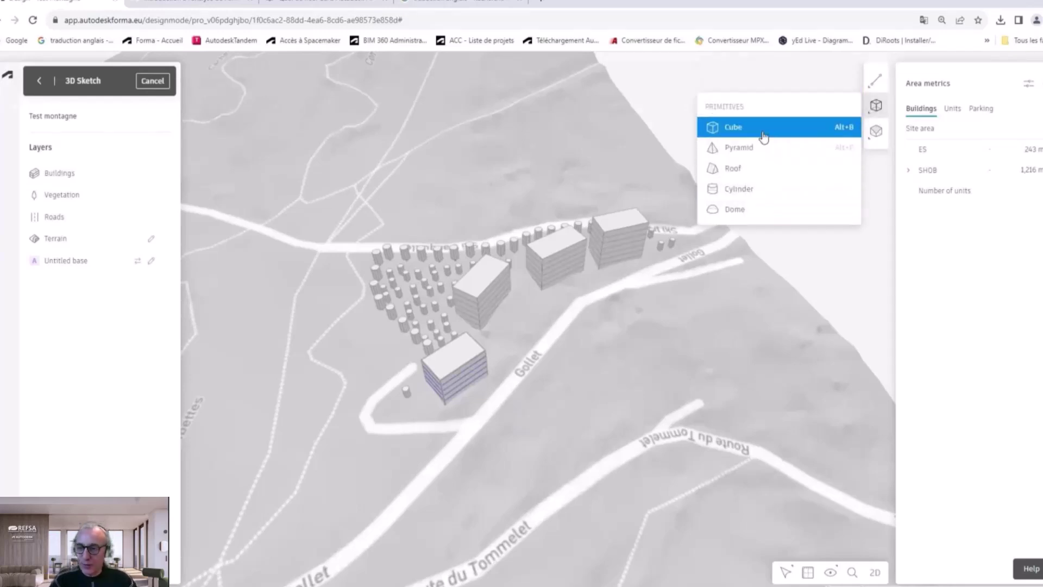
{"action": "mouse_move", "coordinate": [875, 132]}
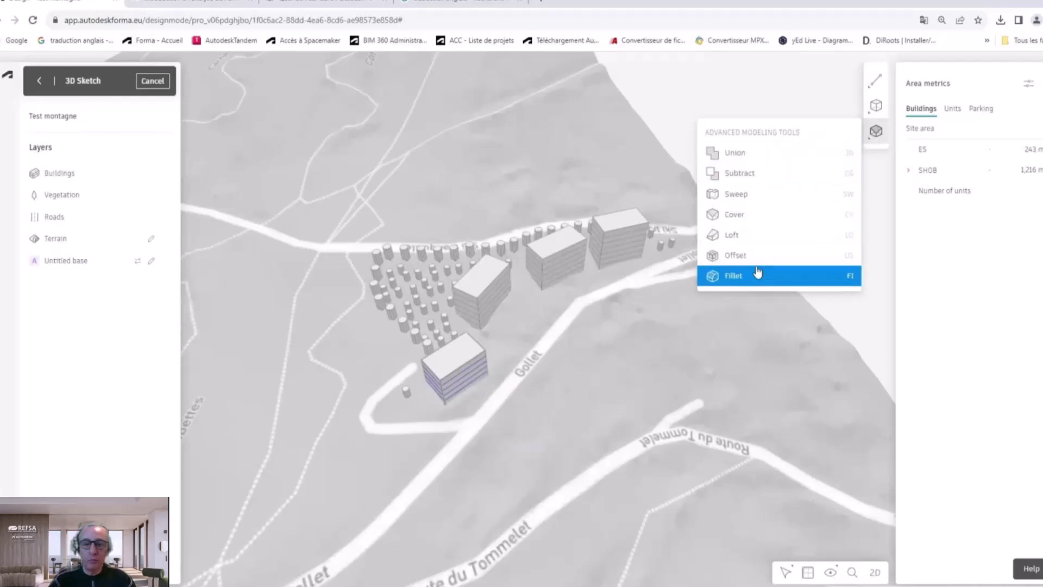
{"action": "left_click", "coordinate": [766, 155]}
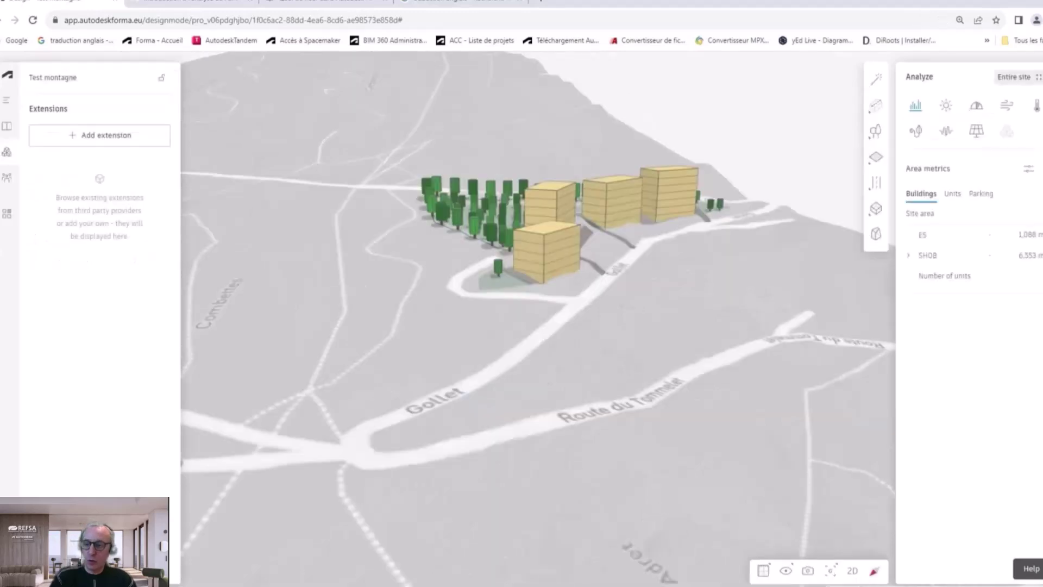
Step: Reopen 3D Sketch in top-down 2D view and draw a three-point half-circle arc at the road bend
{"action": "left_click", "coordinate": [875, 233]}
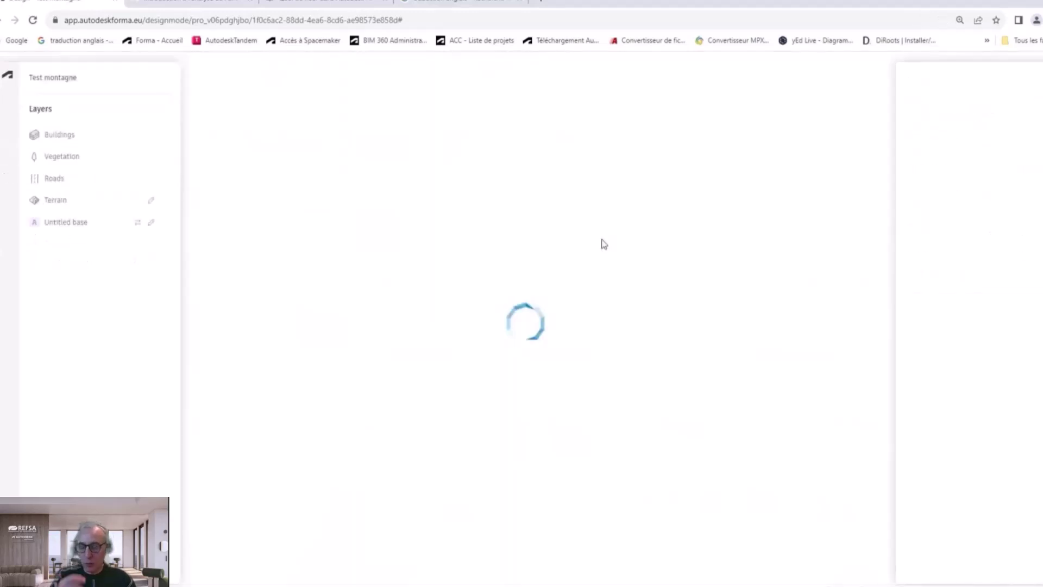
{"action": "scroll", "coordinate": [464, 384], "scroll_direction": "up", "scroll_amount": 5}
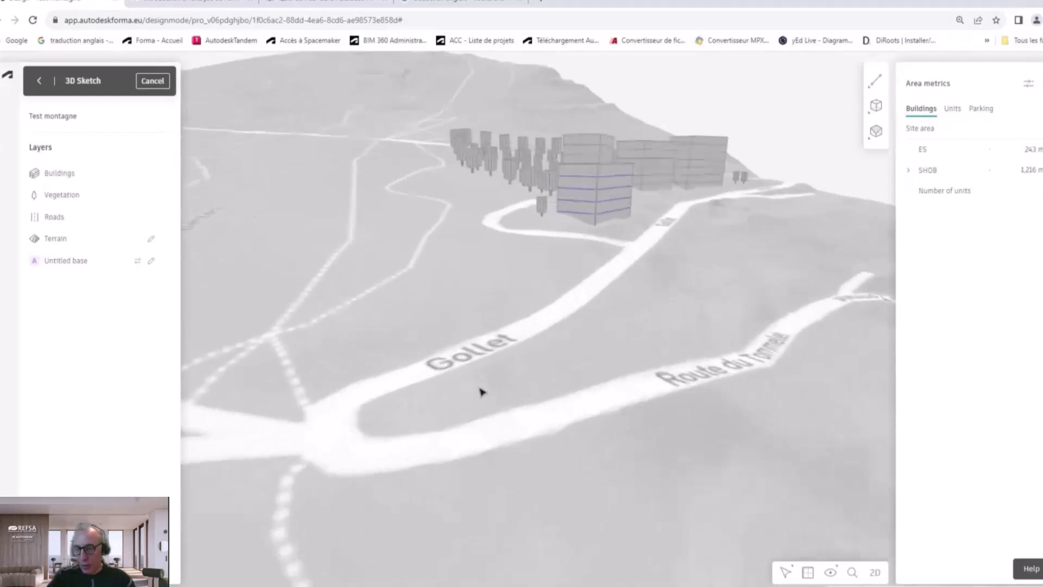
{"action": "left_click", "coordinate": [876, 575]}
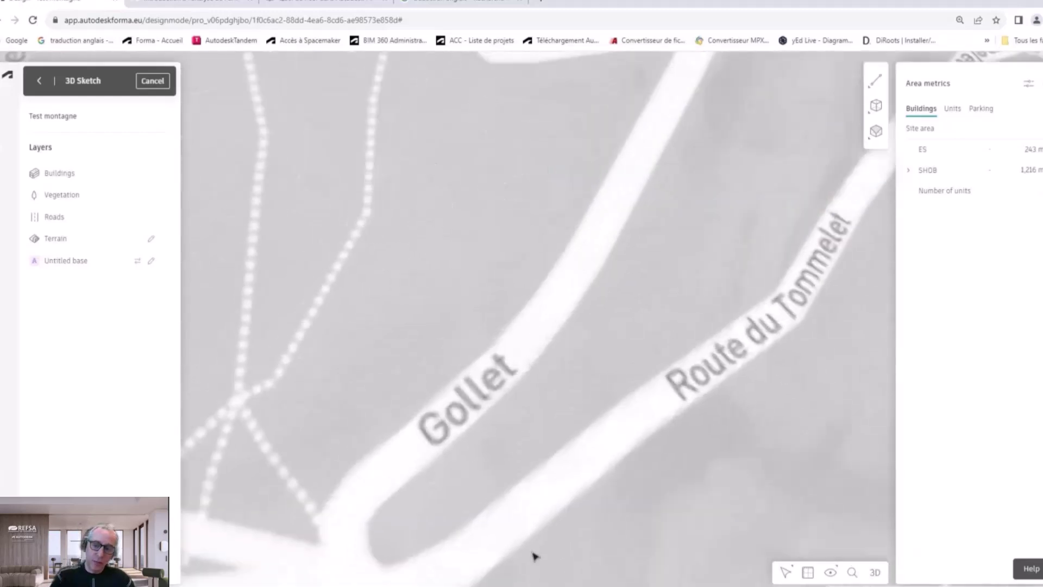
{"action": "scroll", "coordinate": [451, 508], "scroll_direction": "up", "scroll_amount": 4}
{"action": "scroll", "coordinate": [452, 510], "scroll_direction": "up", "scroll_amount": 5}
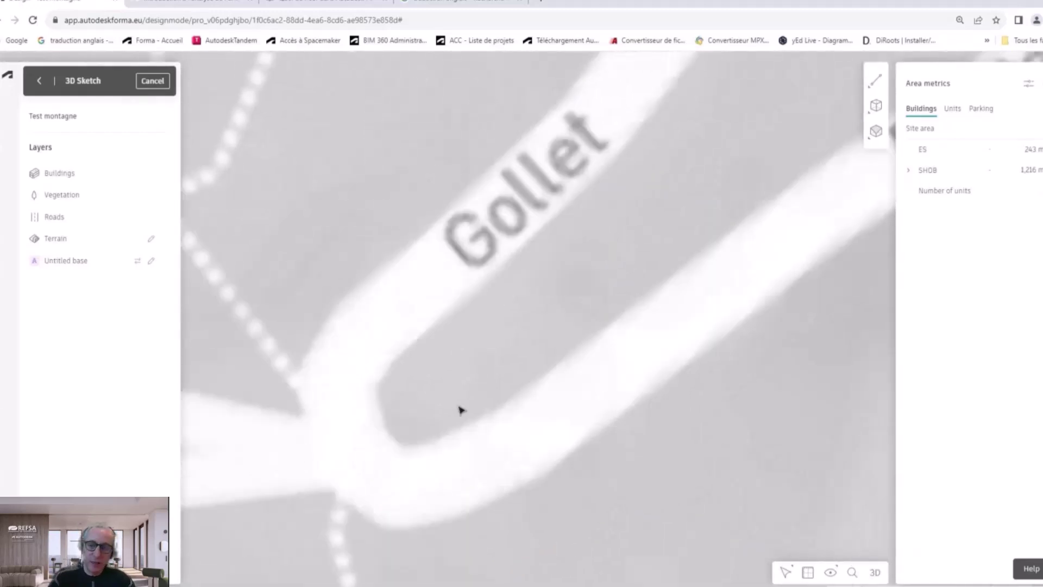
{"action": "scroll", "coordinate": [432, 364], "scroll_direction": "up", "scroll_amount": 5}
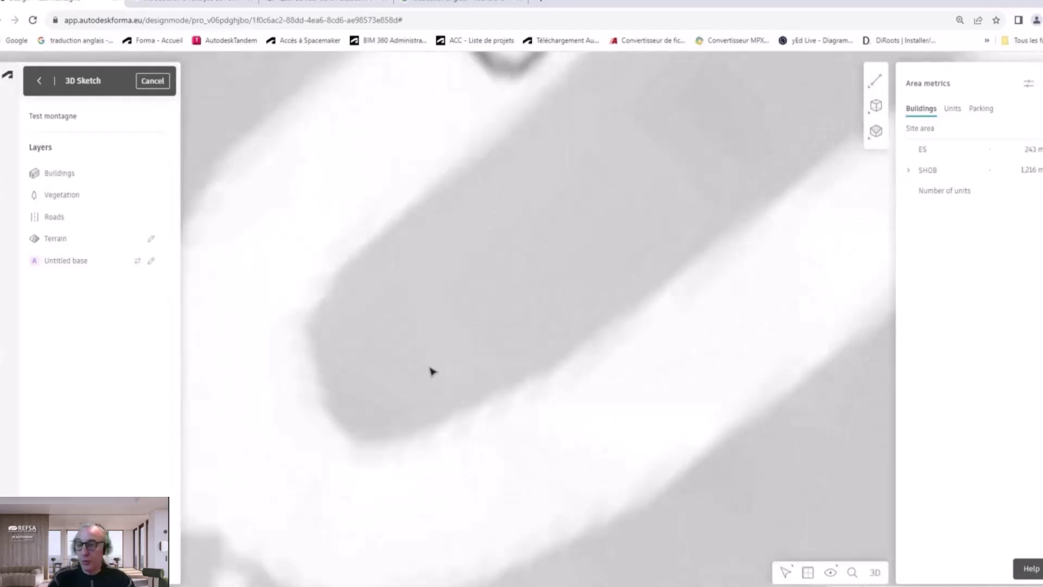
{"action": "left_click", "coordinate": [877, 82]}
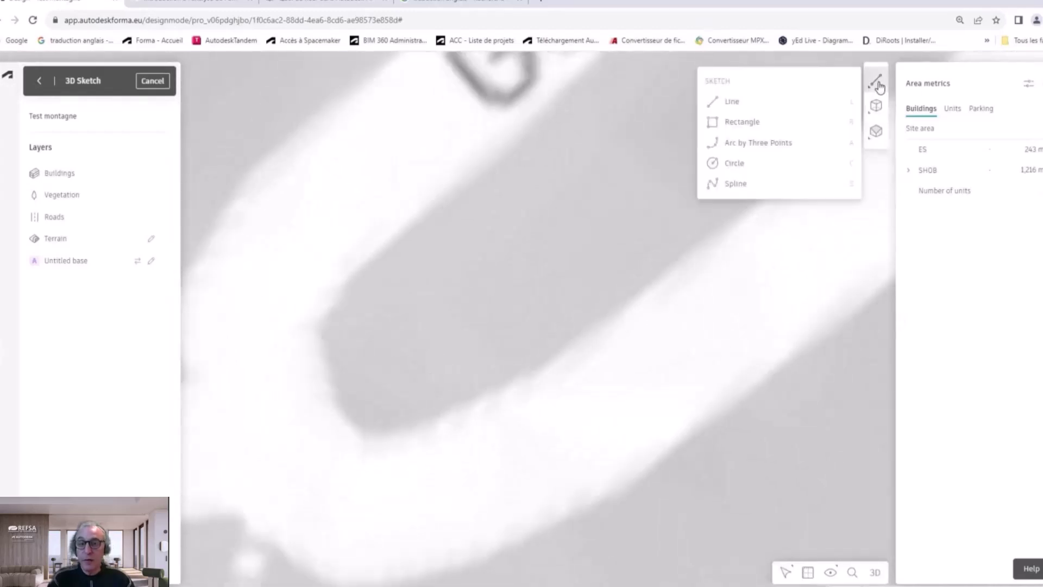
{"action": "left_click", "coordinate": [780, 142]}
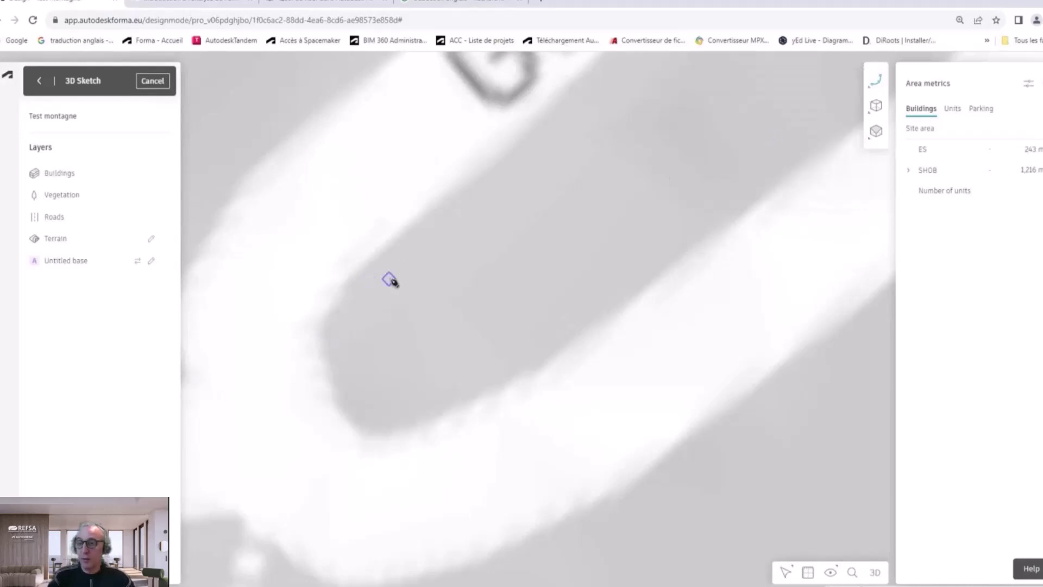
{"action": "left_click", "coordinate": [388, 278]}
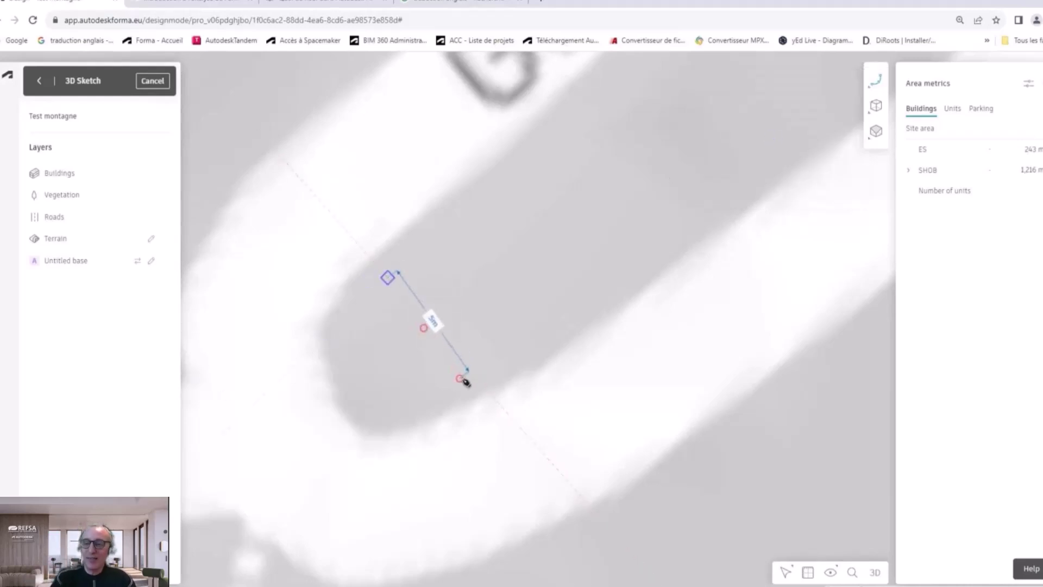
{"action": "left_click", "coordinate": [466, 380]}
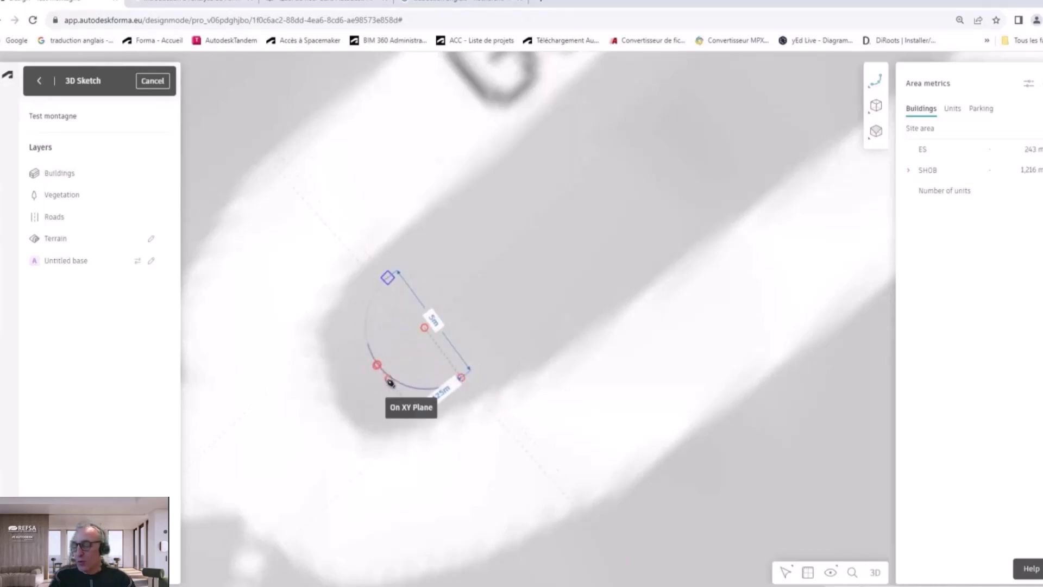
{"action": "left_click", "coordinate": [390, 383]}
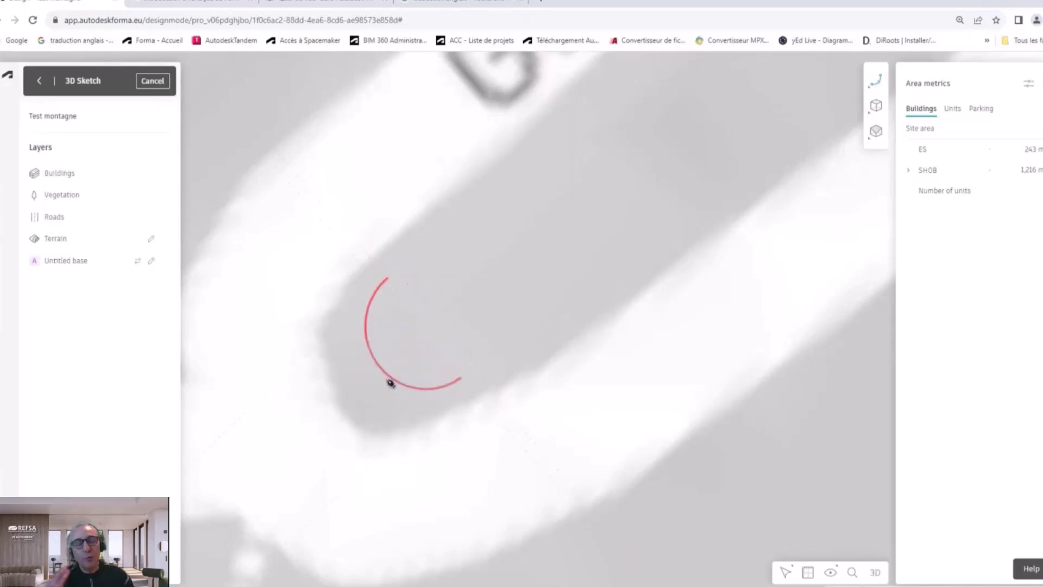
Step: Close the arc with straight lines forming a 9 m long side and 5 m short side
{"action": "left_click", "coordinate": [875, 86]}
{"action": "left_click", "coordinate": [740, 103]}
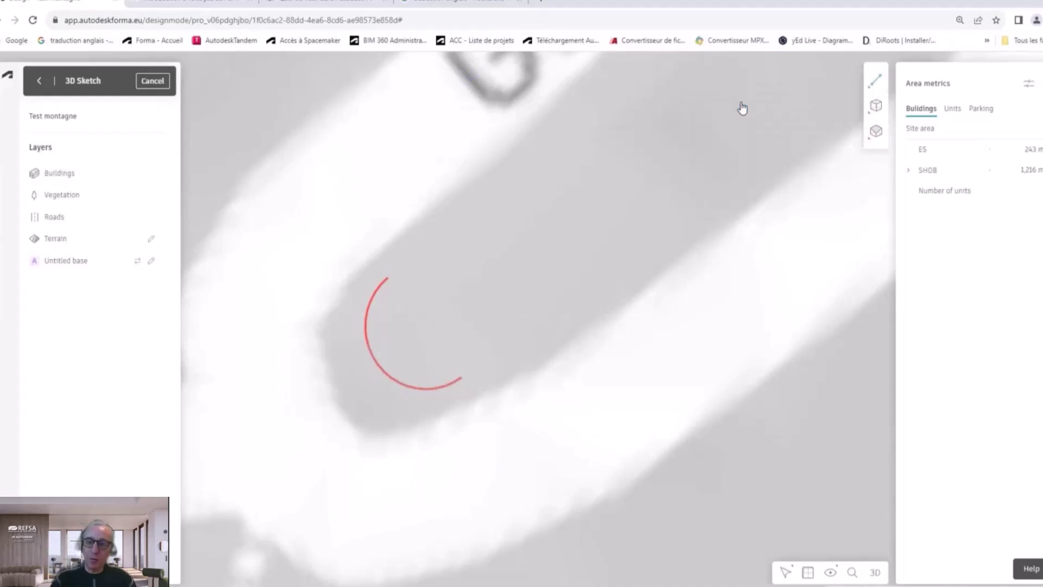
{"action": "left_click", "coordinate": [388, 278]}
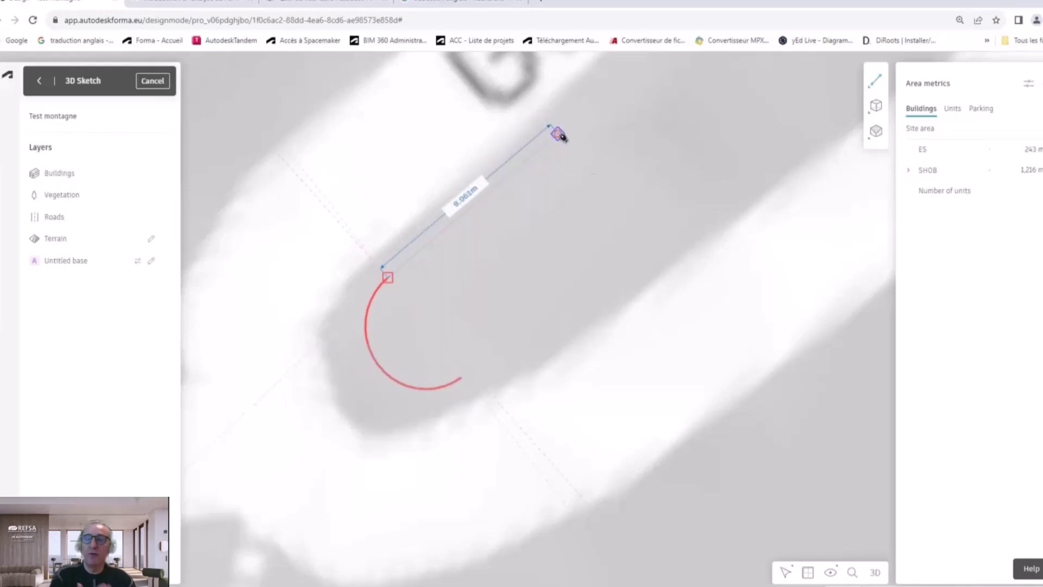
{"action": "left_click", "coordinate": [558, 133]}
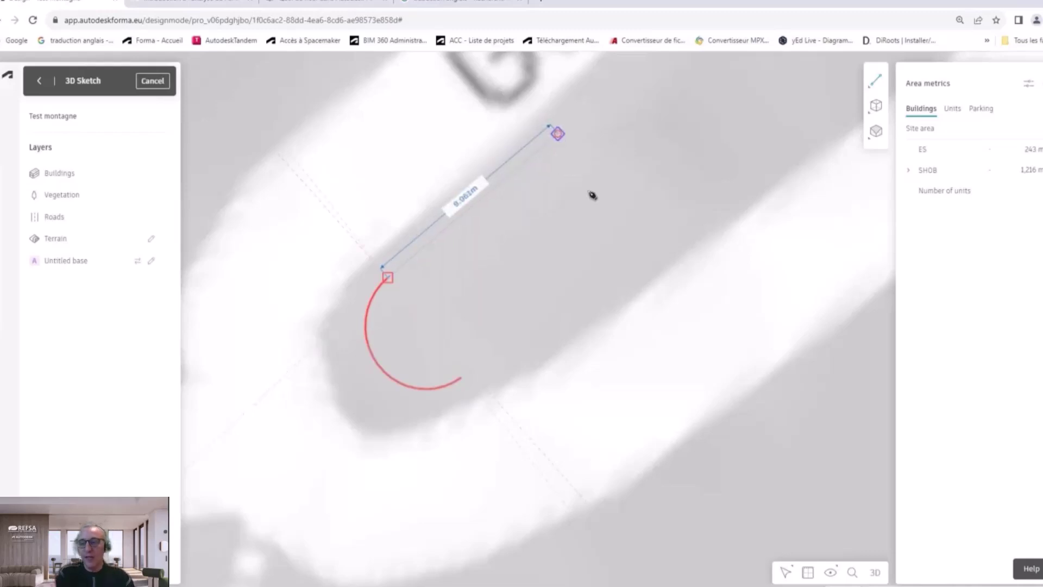
{"action": "left_click", "coordinate": [639, 226]}
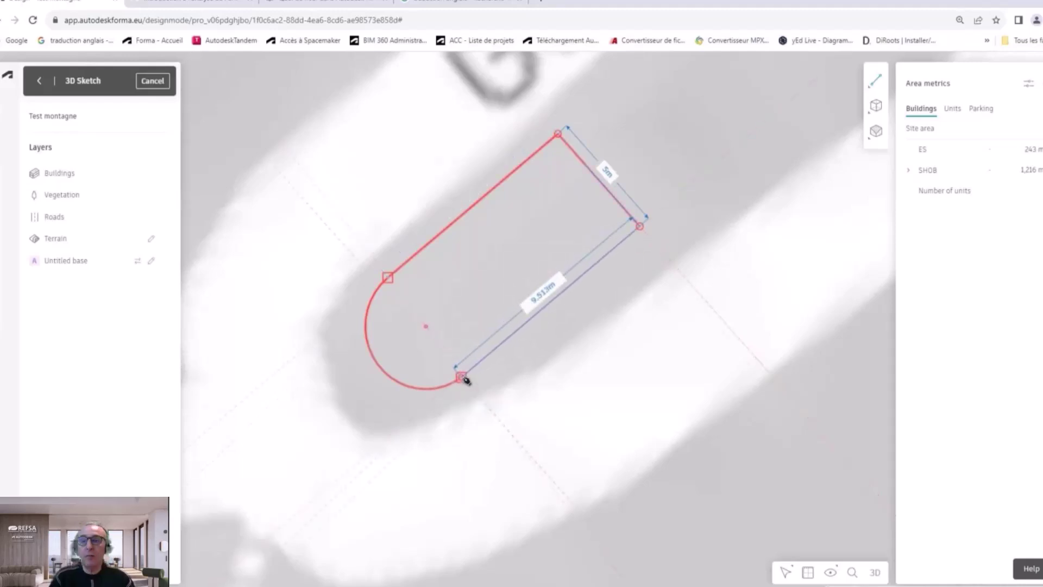
{"action": "left_click", "coordinate": [462, 377]}
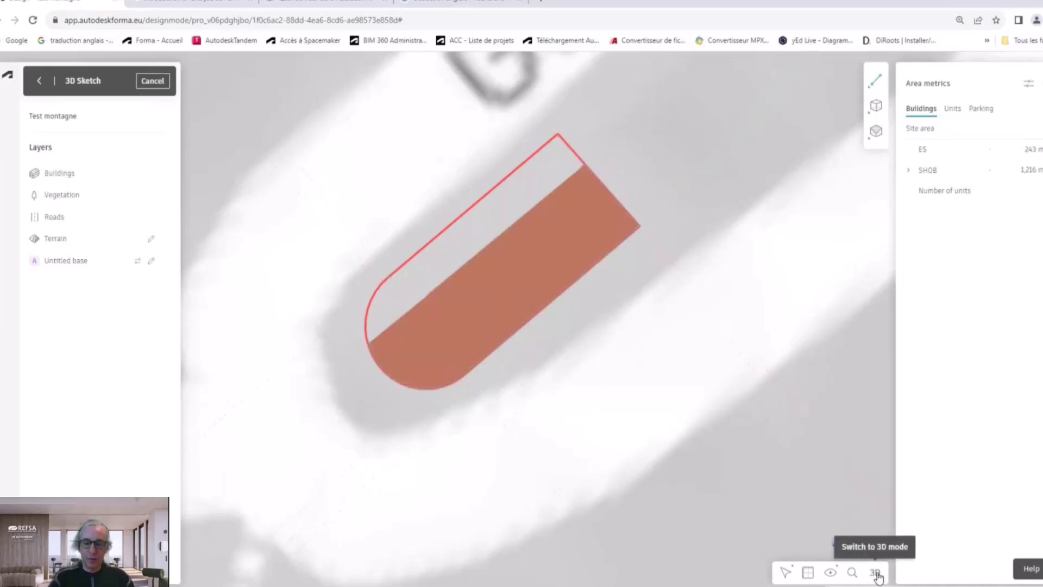
Step: Extrude the rounded-end footprint face from its centre to 8 m high, then return to 2D view
{"action": "left_click", "coordinate": [876, 572]}
{"action": "mouse_move", "coordinate": [592, 321]}
{"action": "right_mouse_down"}
{"action": "mouse_move", "coordinate": [593, 443]}
{"action": "mouse_move", "coordinate": [605, 372]}
{"action": "mouse_move", "coordinate": [580, 393]}
{"action": "mouse_move", "coordinate": [551, 389]}
{"action": "right_mouse_up"}
{"action": "scroll", "coordinate": [553, 370], "scroll_direction": "up", "scroll_amount": 3}
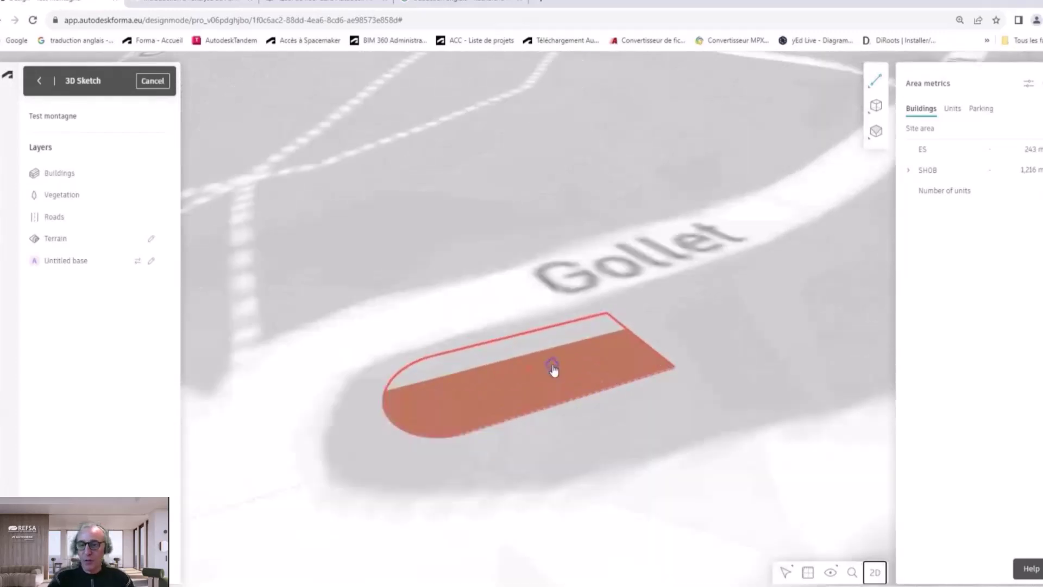
{"action": "key", "text": "Escape"}
{"action": "left_click", "coordinate": [602, 350]}
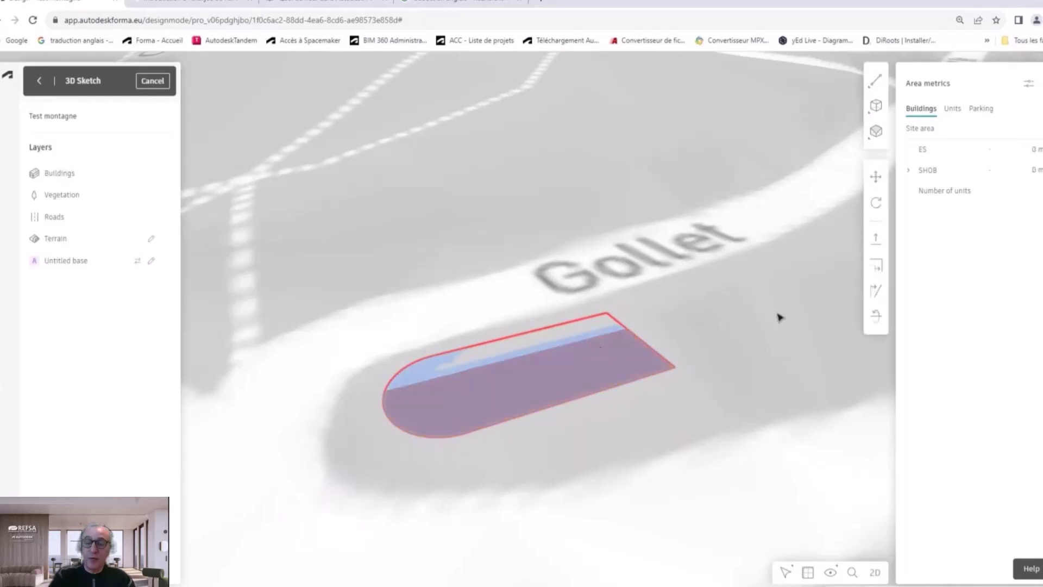
{"action": "left_click", "coordinate": [876, 239]}
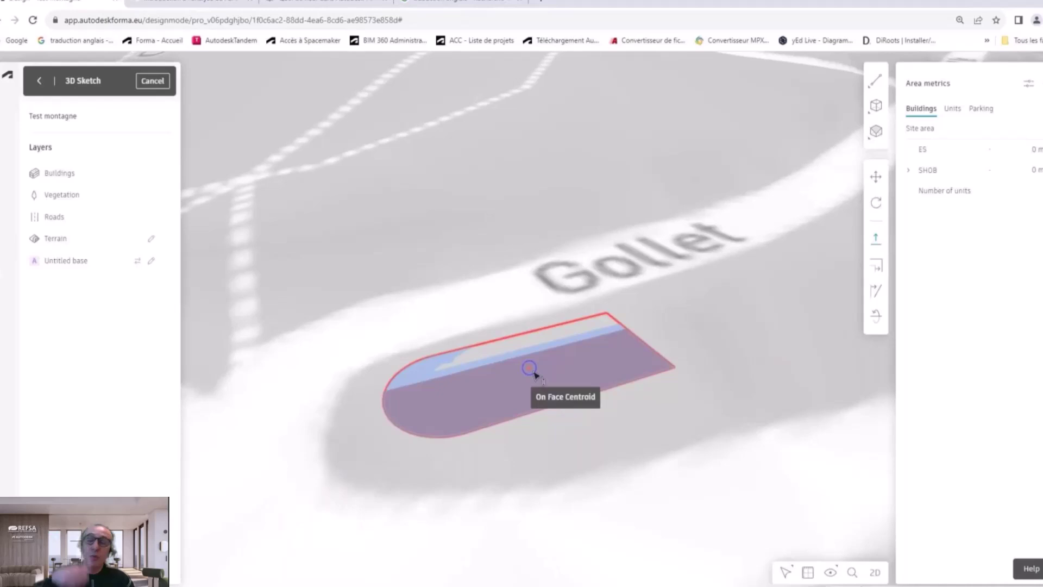
{"action": "left_click", "coordinate": [533, 374]}
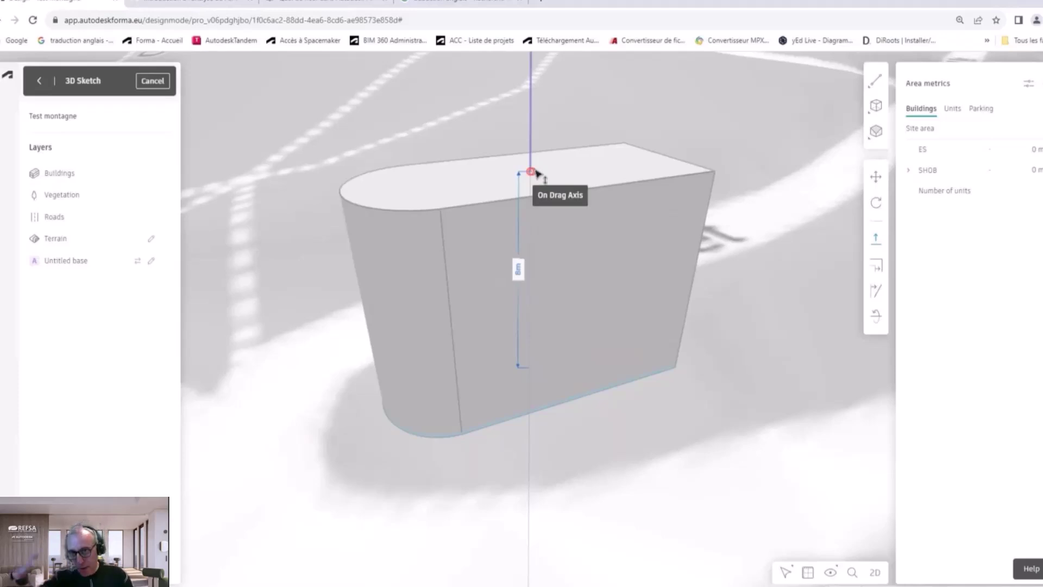
{"action": "left_click", "coordinate": [535, 170]}
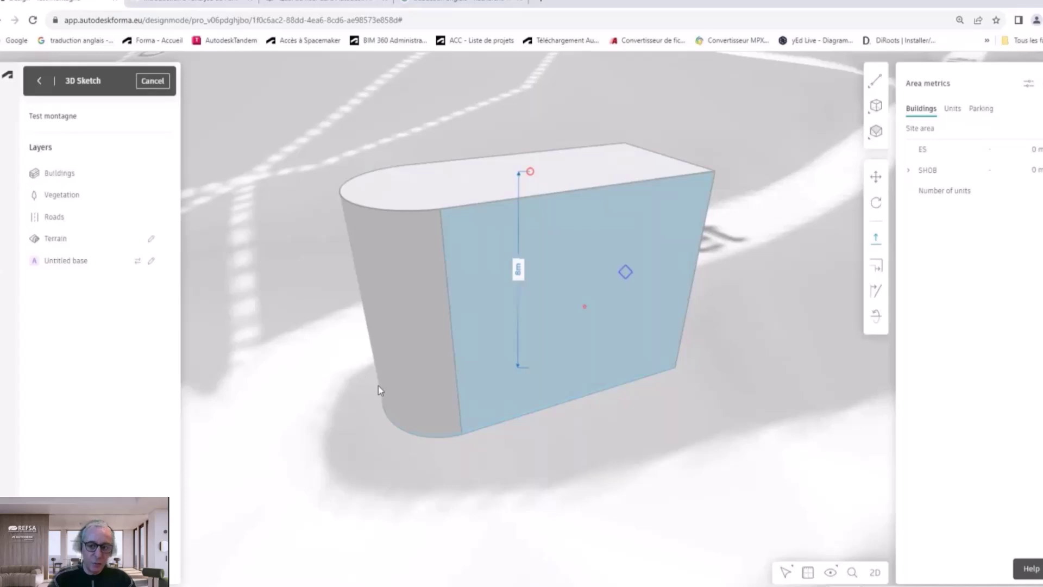
{"action": "left_click", "coordinate": [876, 573]}
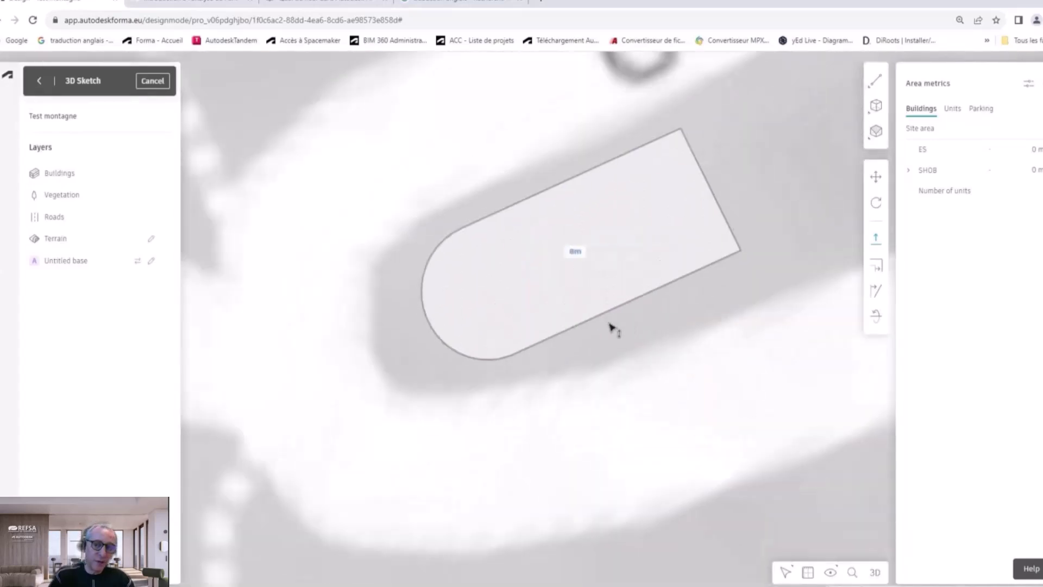
Step: Draw a line across the half-round end, from the arc's upper end to its lower end
{"action": "left_click_drag", "start_coordinate": [613, 326], "coordinate": [575, 389]}
{"action": "scroll", "coordinate": [515, 347], "scroll_direction": "up", "scroll_amount": 1}
{"action": "scroll", "coordinate": [514, 347], "scroll_direction": "up", "scroll_amount": 1}
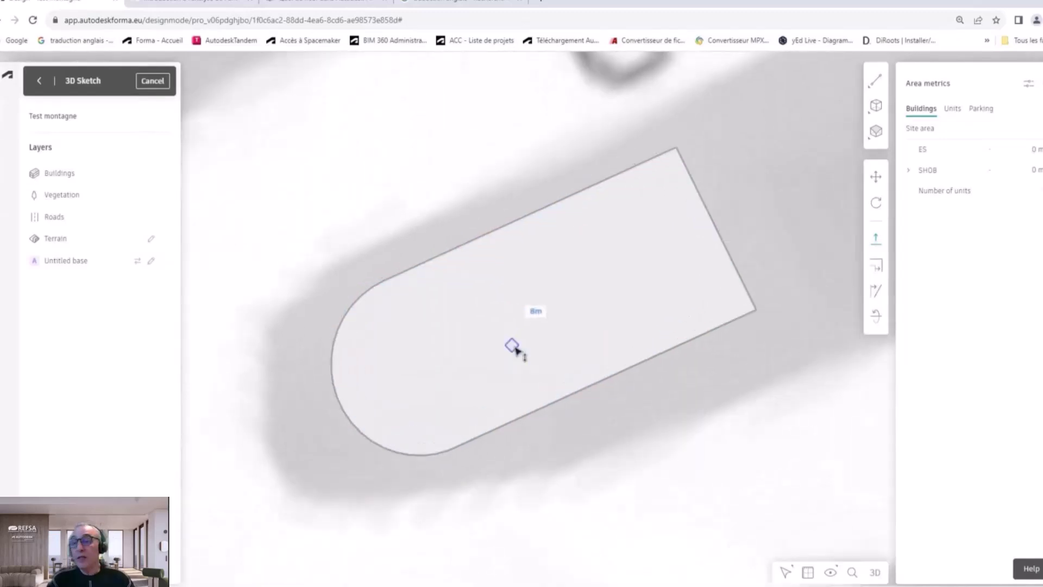
{"action": "mouse_move", "coordinate": [879, 86]}
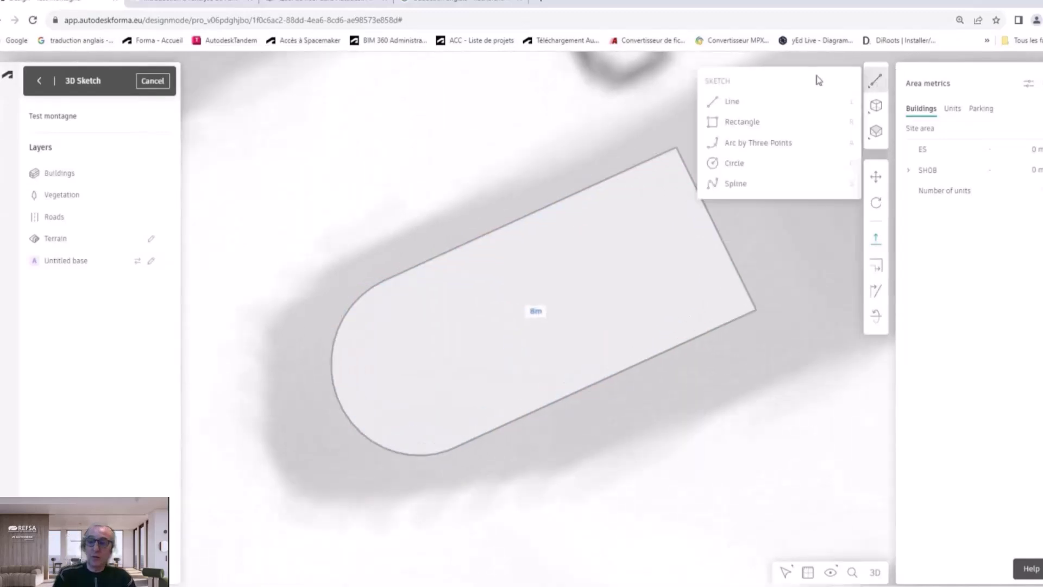
{"action": "left_click", "coordinate": [749, 106]}
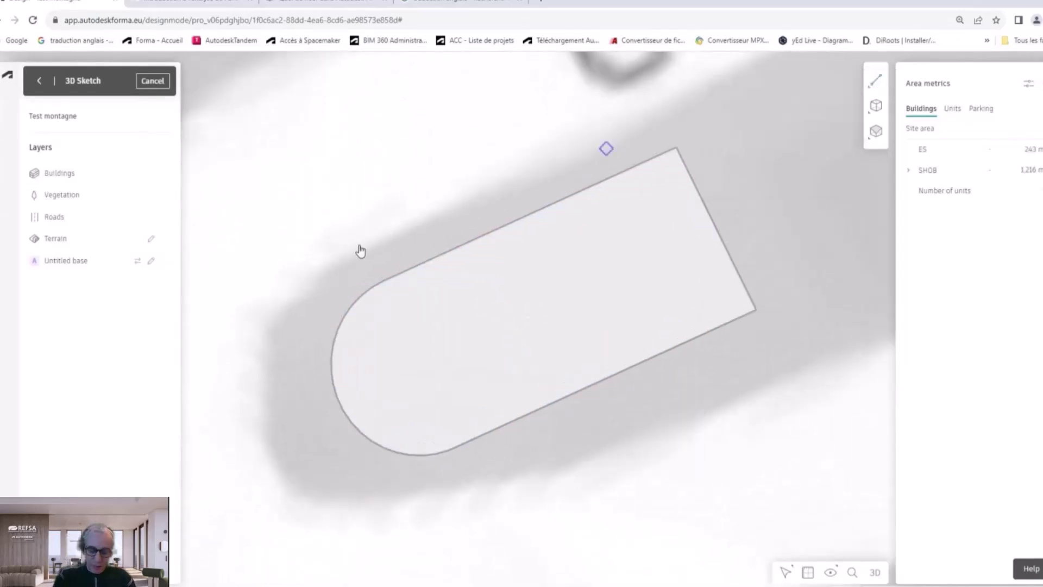
{"action": "left_click", "coordinate": [384, 281]}
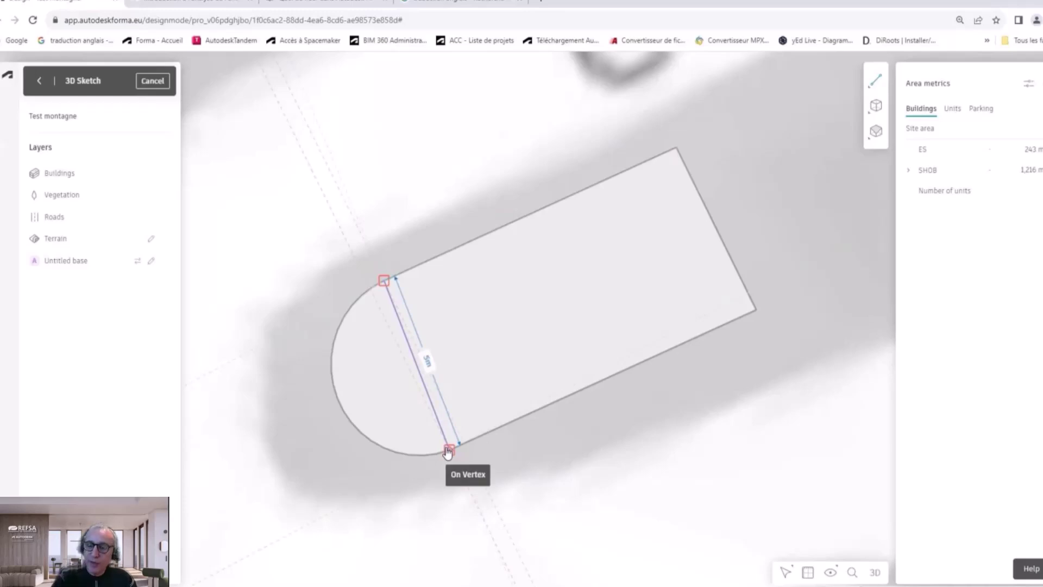
{"action": "left_click", "coordinate": [448, 452]}
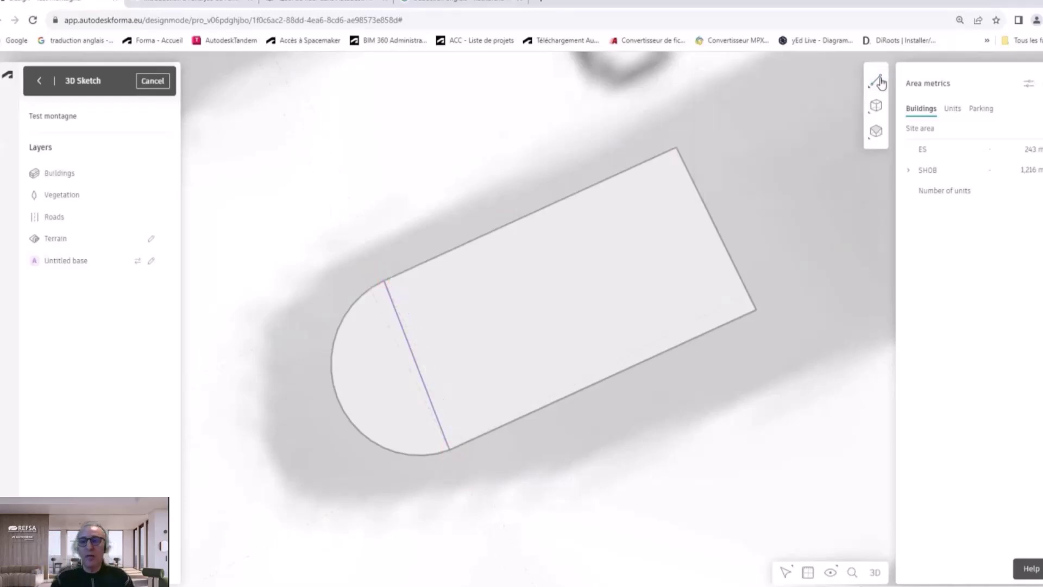
Step: Draw two crosswise divider lines across the volume's top from edge to edge
{"action": "left_click", "coordinate": [471, 243]}
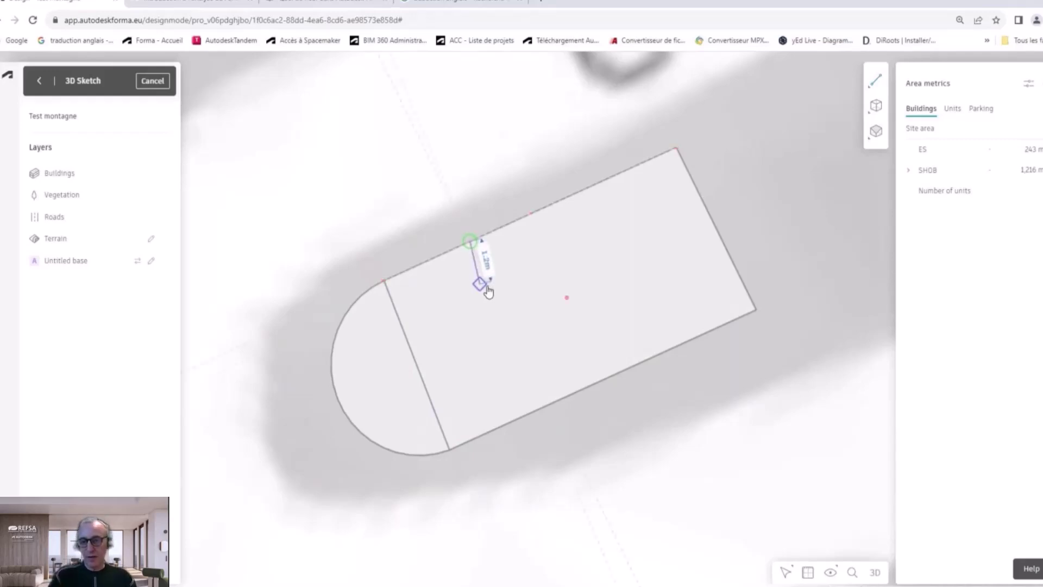
{"action": "left_click", "coordinate": [539, 411]}
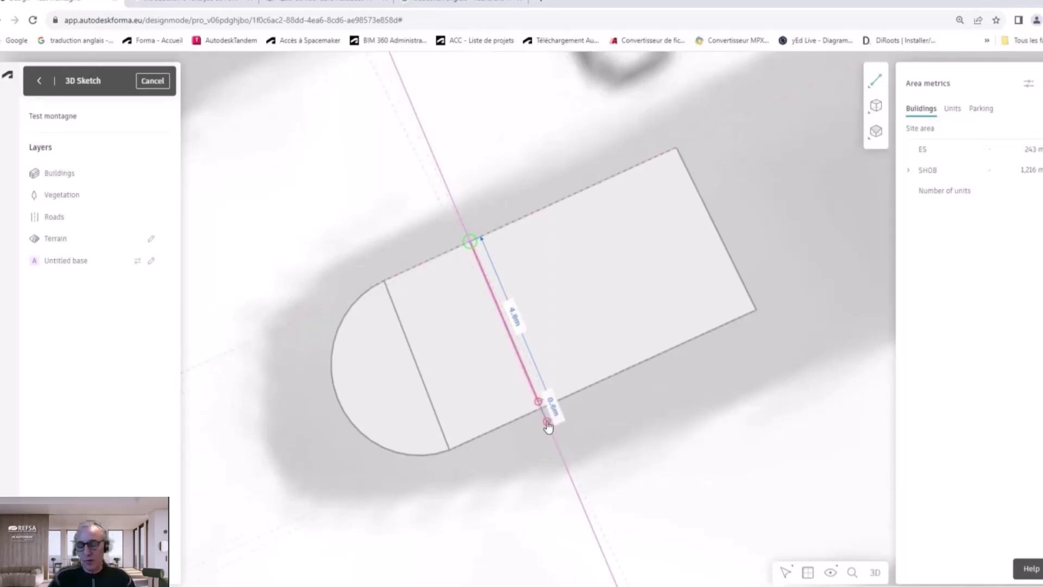
{"action": "left_click", "coordinate": [875, 82]}
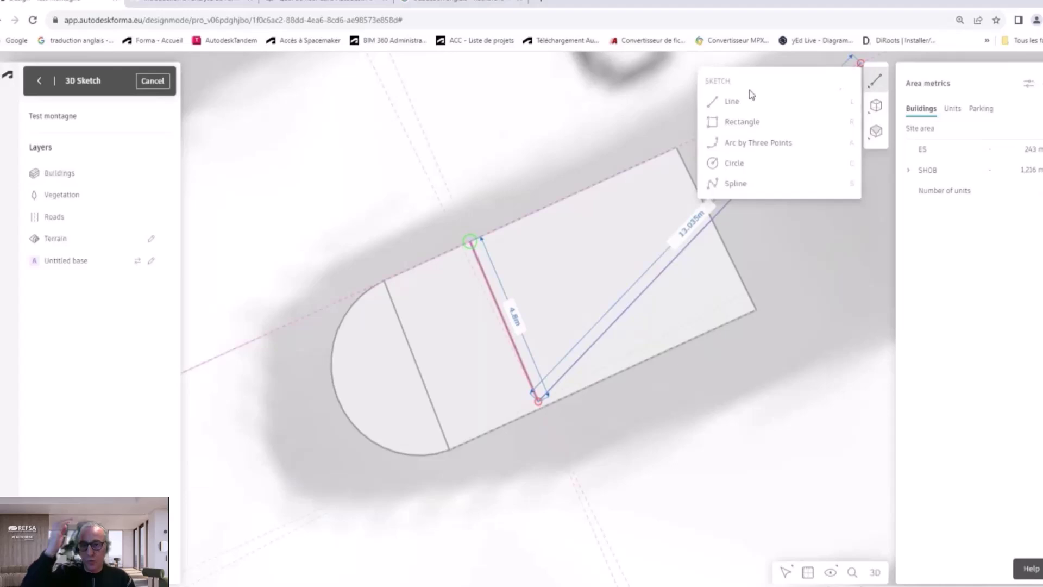
{"action": "left_click", "coordinate": [733, 102]}
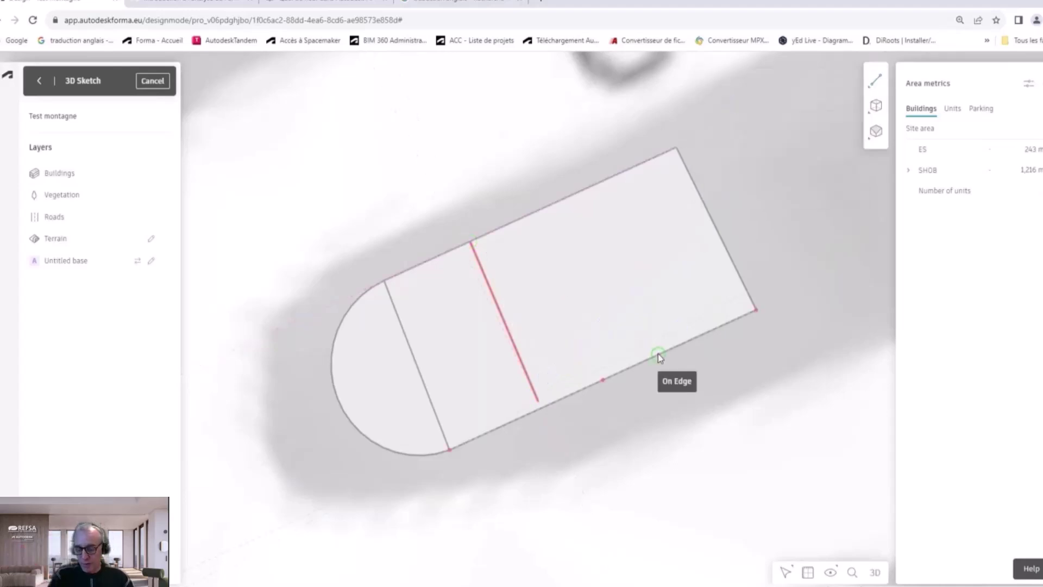
{"action": "left_click", "coordinate": [657, 354]}
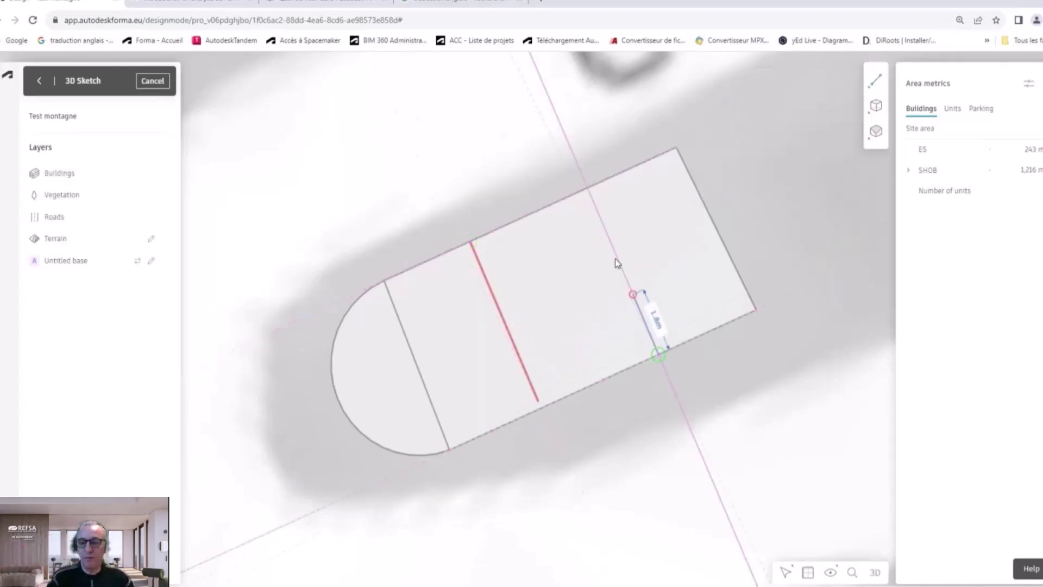
{"action": "left_click", "coordinate": [579, 193]}
Step: Draw a 9 m lengthwise midline from the first divider to the right edge
{"action": "left_click", "coordinate": [874, 81]}
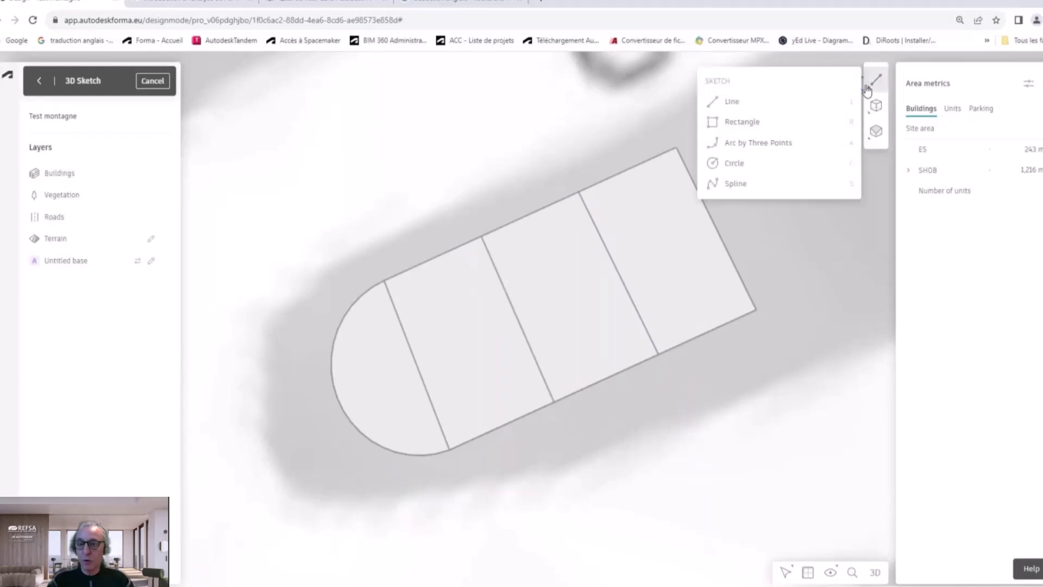
{"action": "left_click", "coordinate": [748, 106]}
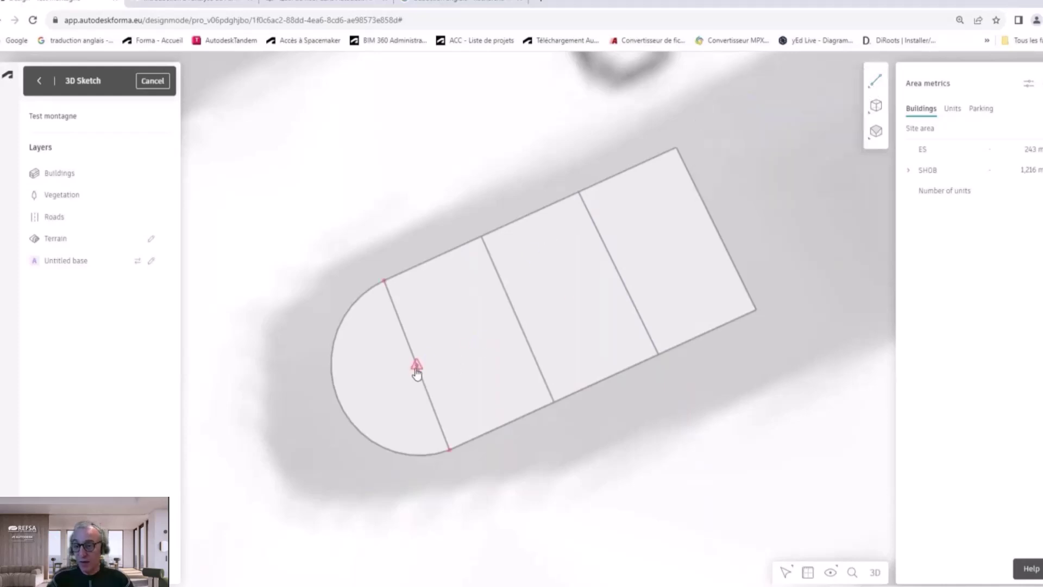
{"action": "left_click", "coordinate": [416, 367]}
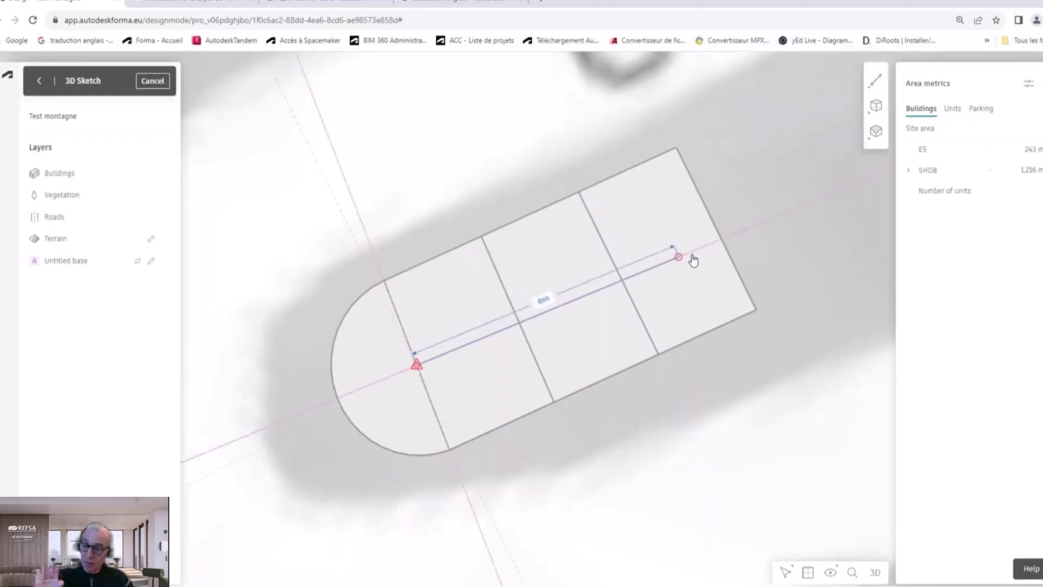
{"action": "left_click", "coordinate": [715, 229]}
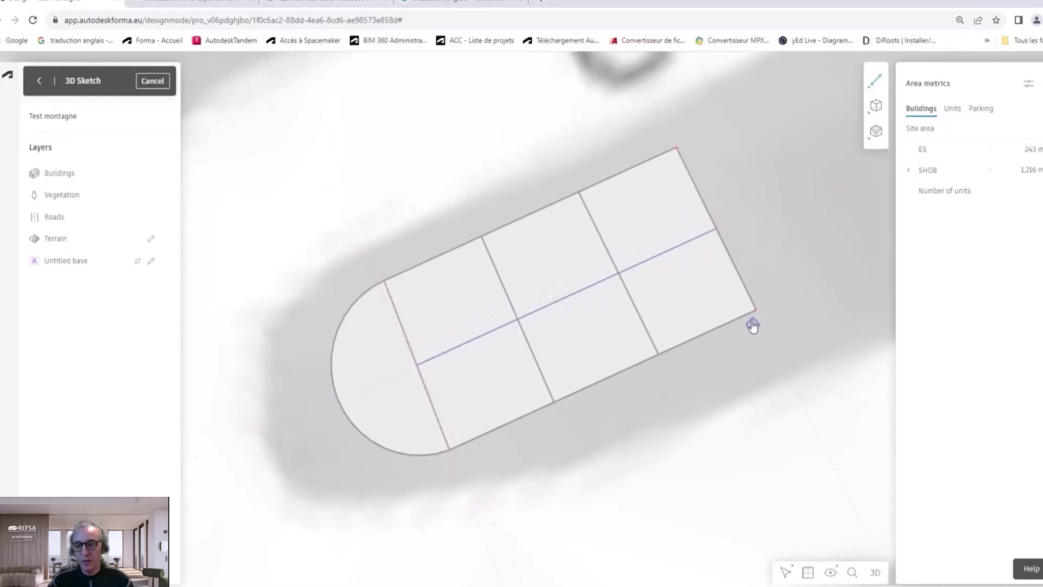
Step: In 3D, extrude the half-round roof face downward into a shorter rounded annex
{"action": "left_click", "coordinate": [874, 572]}
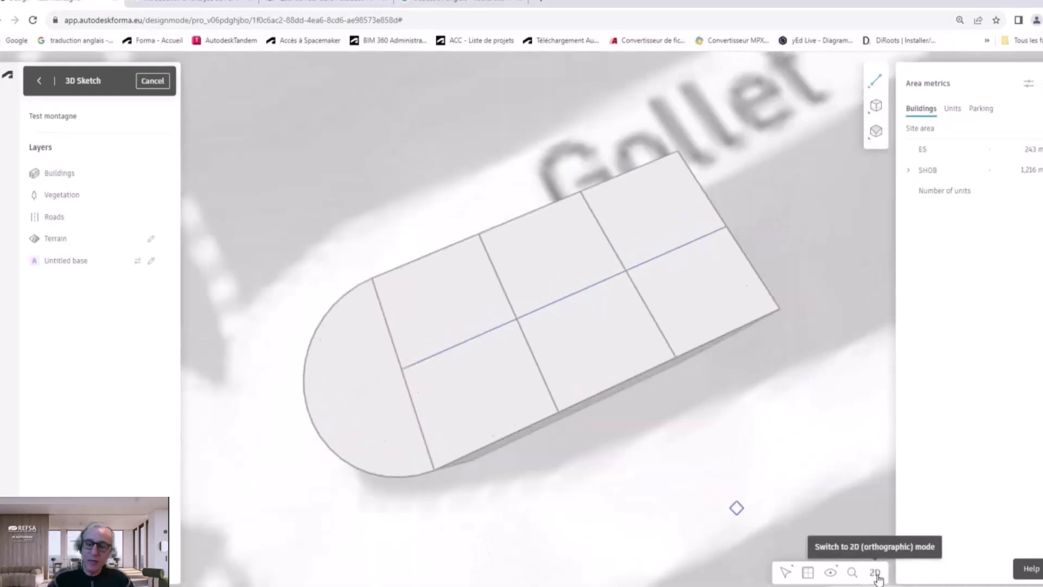
{"action": "scroll", "coordinate": [528, 380], "scroll_direction": "down", "scroll_amount": 3}
{"action": "right_click_drag", "start_coordinate": [529, 385], "coordinate": [542, 228]}
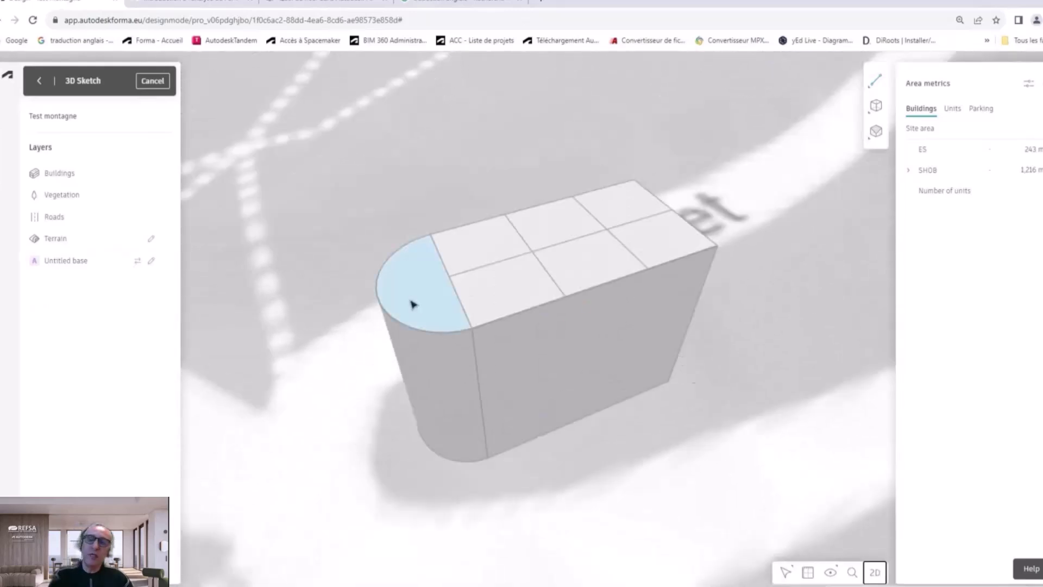
{"action": "left_click", "coordinate": [412, 305]}
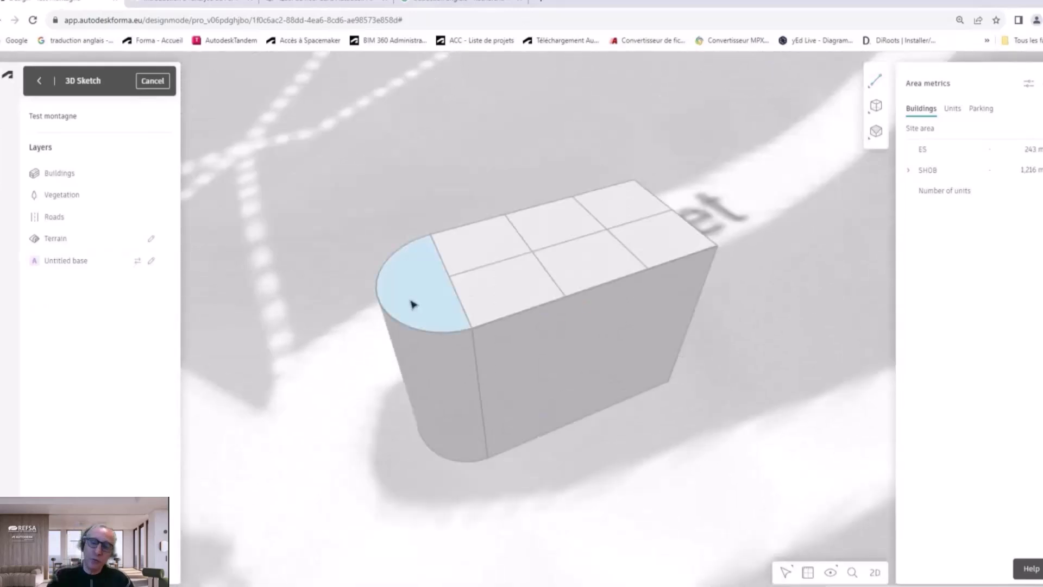
{"action": "left_click", "coordinate": [876, 239]}
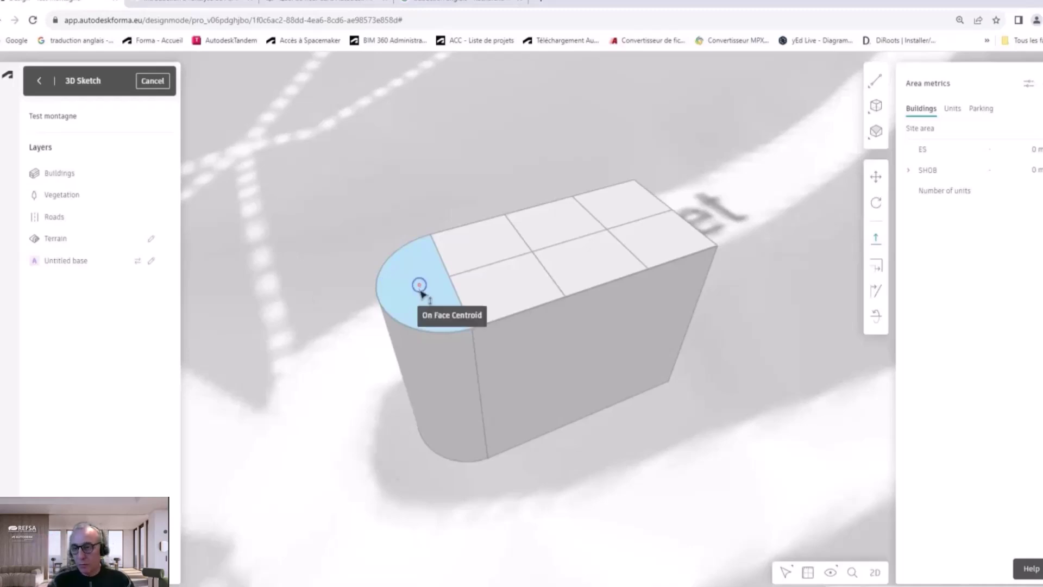
{"action": "left_click_drag", "start_coordinate": [422, 292], "coordinate": [448, 401]}
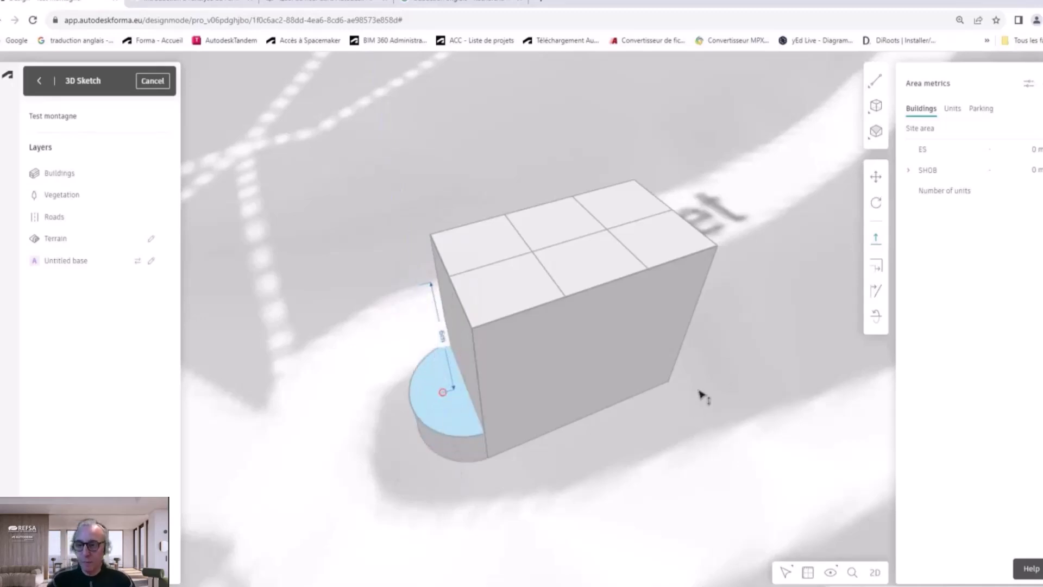
{"action": "mouse_move", "coordinate": [714, 358]}
{"action": "right_mouse_down"}
{"action": "mouse_move", "coordinate": [726, 282]}
{"action": "mouse_move", "coordinate": [692, 357]}
{"action": "mouse_move", "coordinate": [699, 362]}
{"action": "right_mouse_up"}
{"action": "key", "text": "Escape"}
{"action": "key", "text": "Escape"}
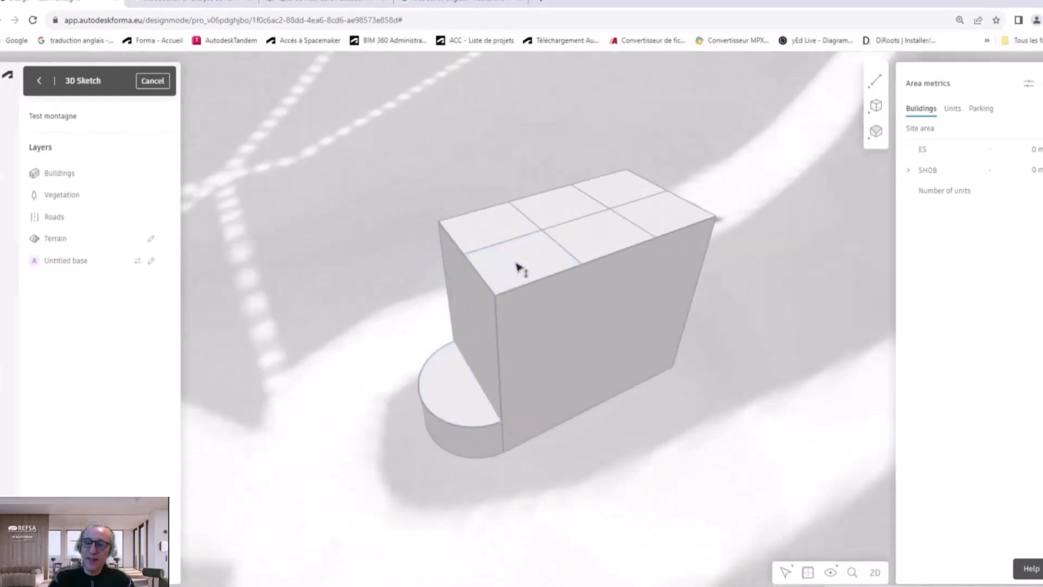
{"action": "left_click", "coordinate": [531, 264]}
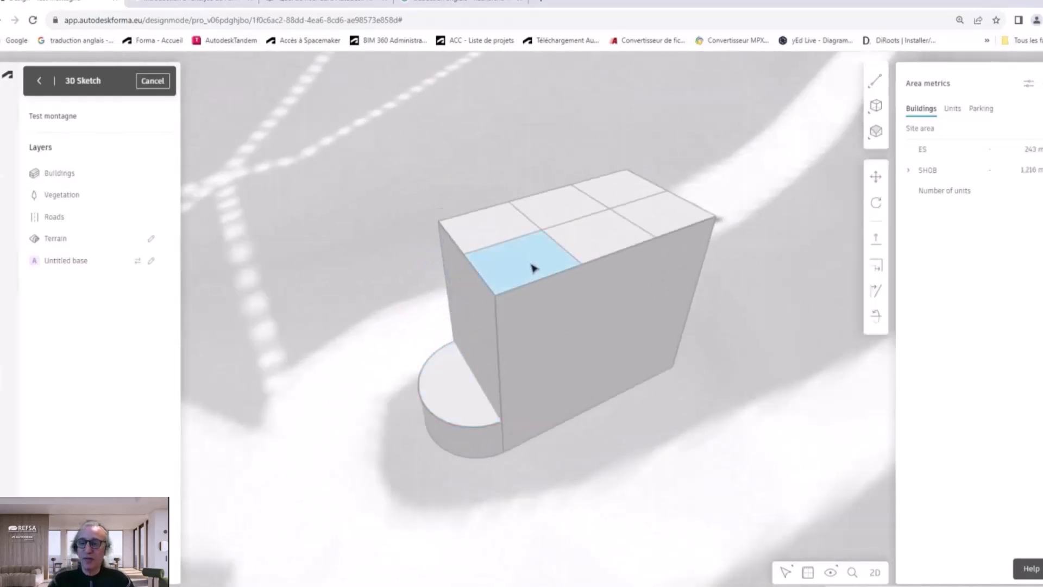
Step: Tilt the front top cell and the top-right cell downward, the second about 45°
{"action": "left_click", "coordinate": [878, 294]}
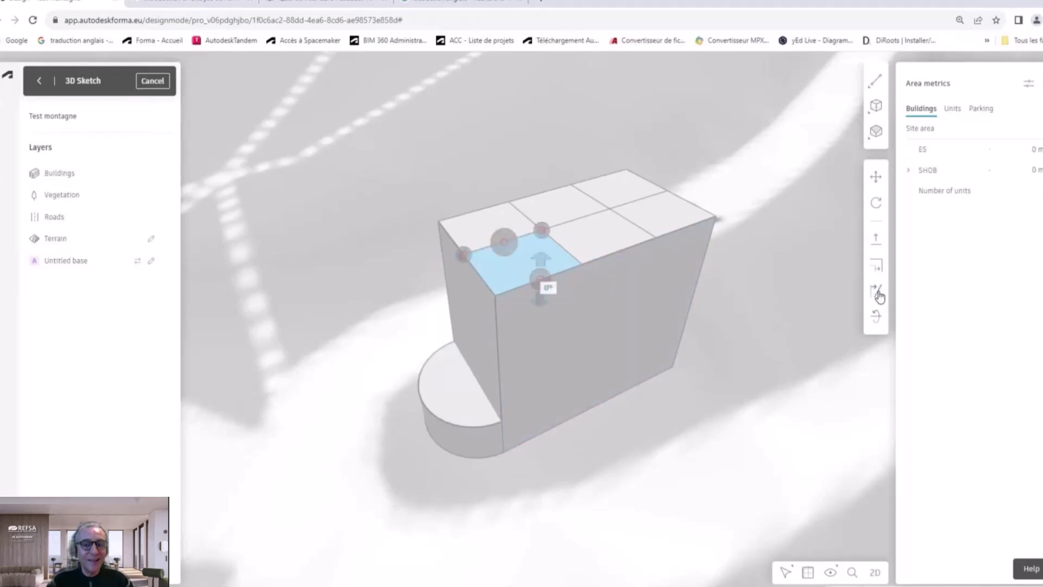
{"action": "left_click_drag", "start_coordinate": [544, 305], "coordinate": [541, 342]}
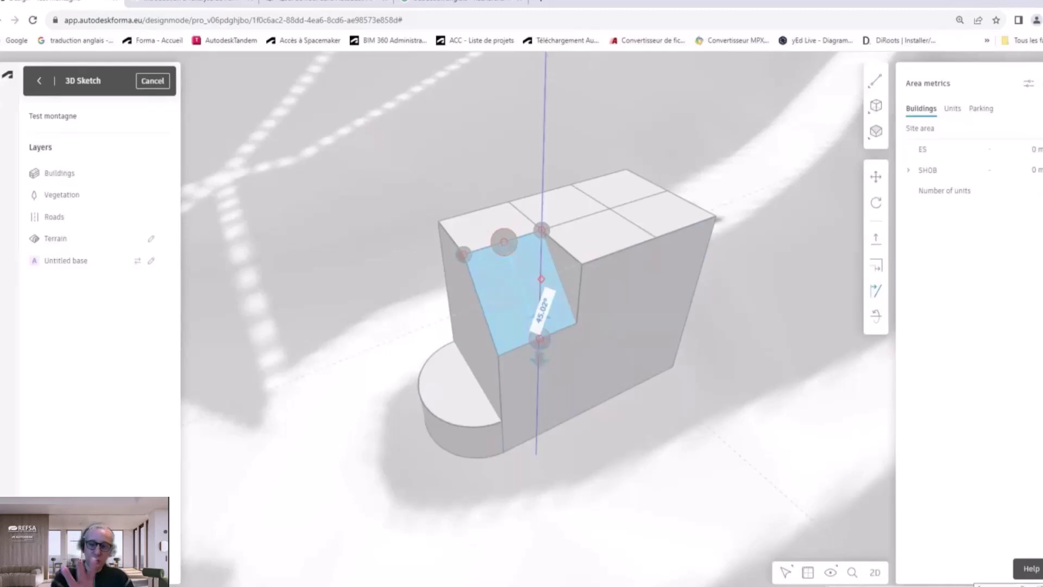
{"action": "key", "text": "Escape"}
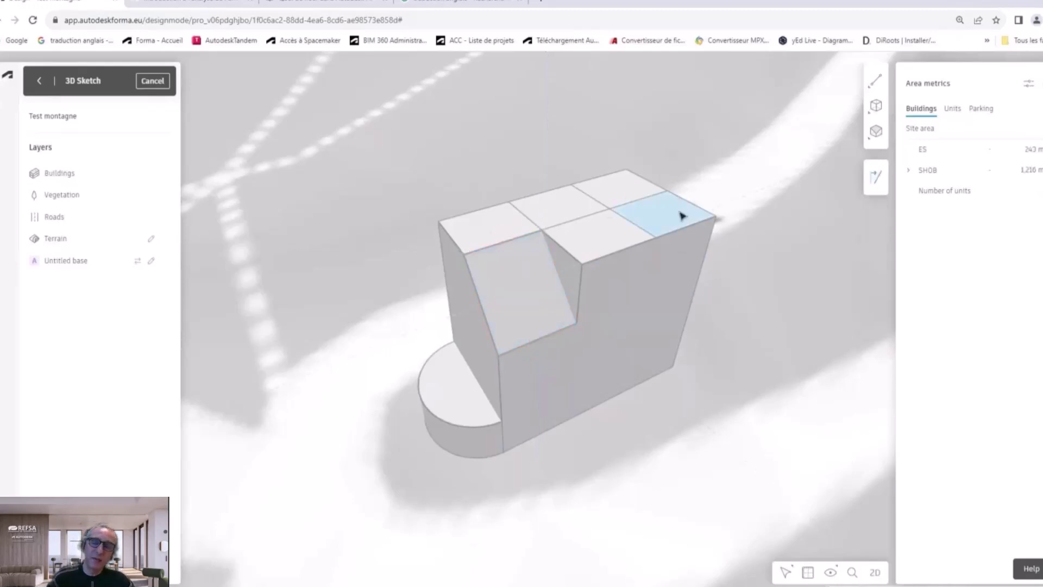
{"action": "left_click", "coordinate": [682, 216]}
{"action": "left_click_drag", "start_coordinate": [685, 253], "coordinate": [682, 291]}
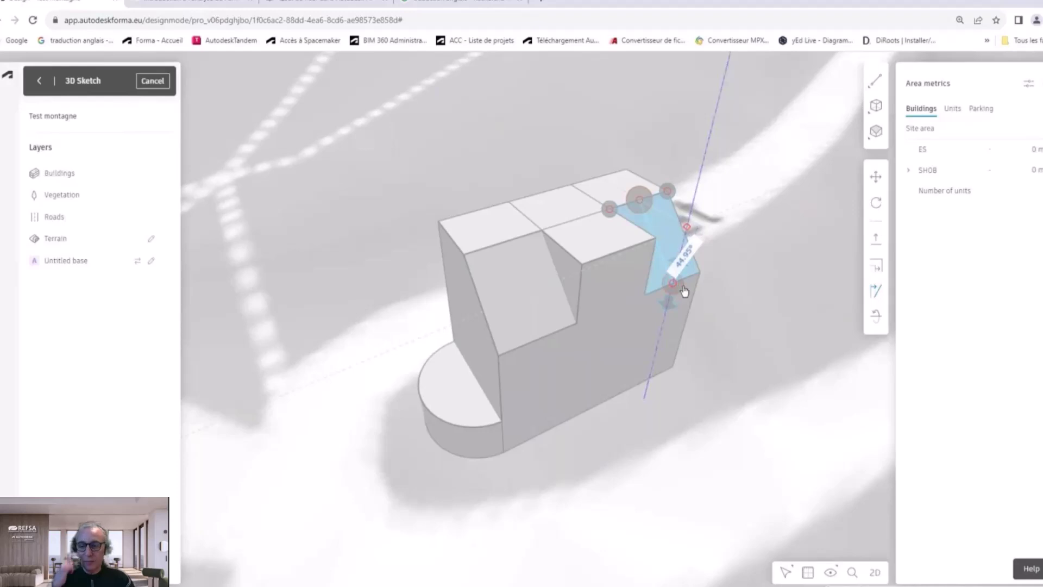
{"action": "left_click", "coordinate": [814, 403]}
{"action": "left_click_drag", "start_coordinate": [605, 344], "coordinate": [259, 342]}
Step: Tilt the middle back roof cell by -45° about its far edge, forming a raised wedge
{"action": "scroll", "coordinate": [673, 190], "scroll_direction": "up", "scroll_amount": 5}
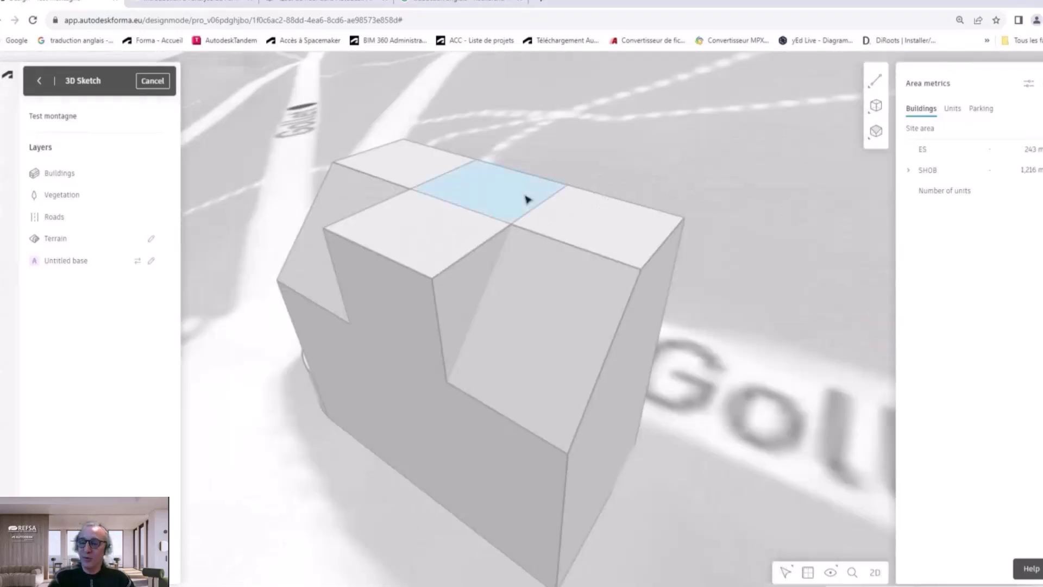
{"action": "left_click", "coordinate": [527, 199]}
{"action": "left_click", "coordinate": [876, 292]}
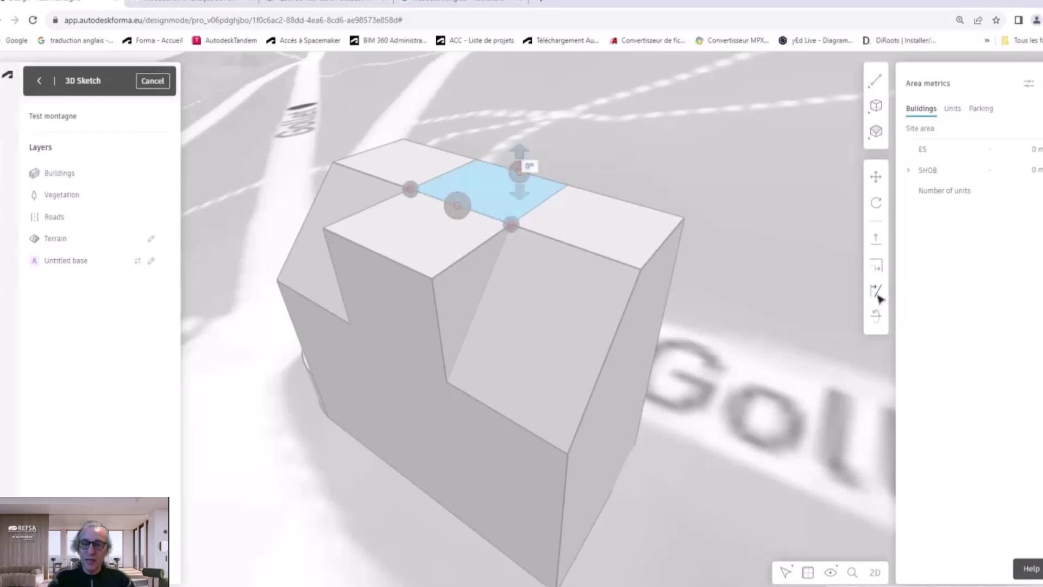
{"action": "left_click", "coordinate": [520, 172]}
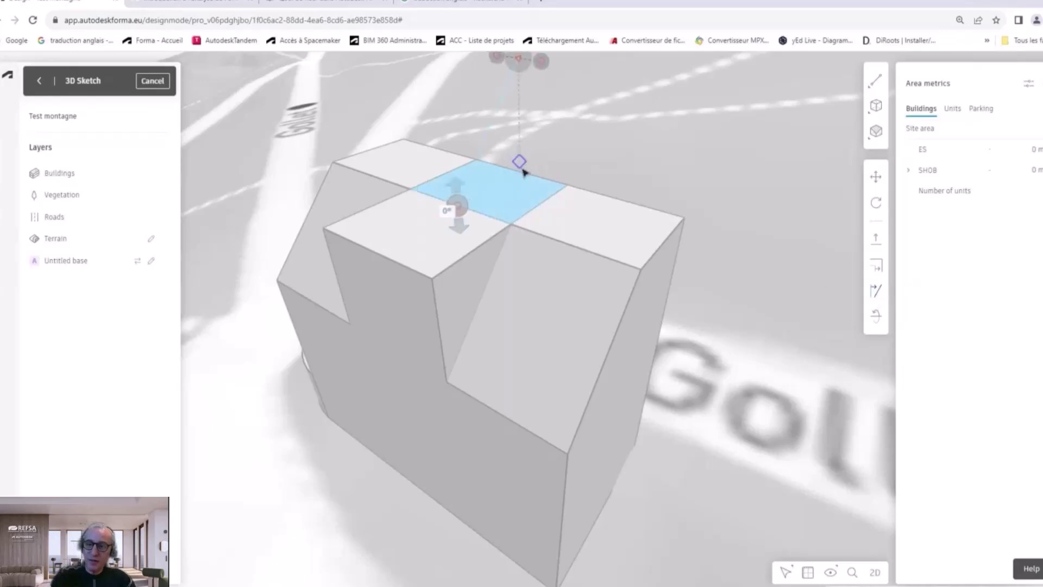
{"action": "left_click", "coordinate": [446, 211]}
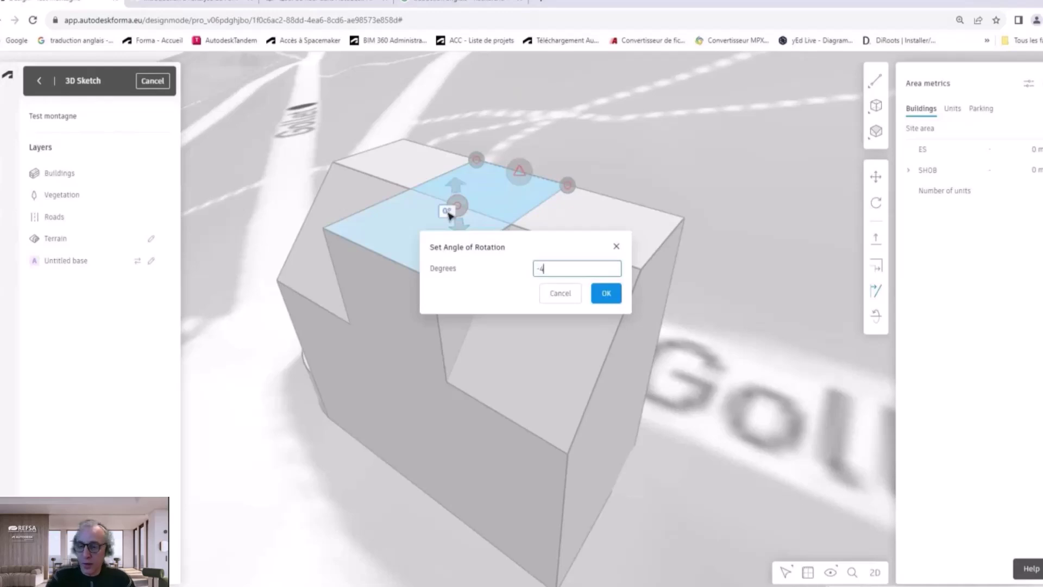
{"action": "key", "text": "Return"}
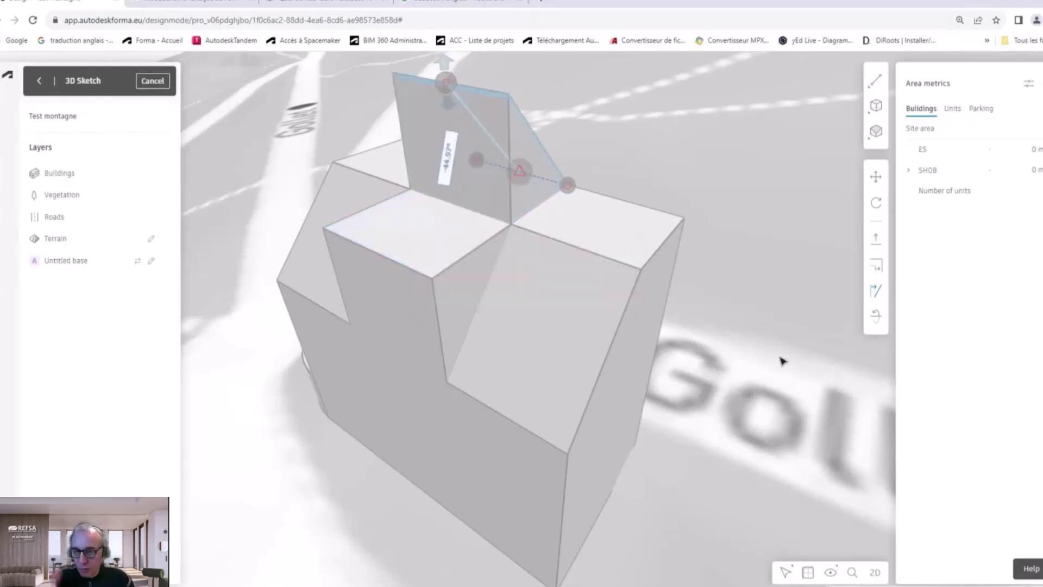
{"action": "left_click", "coordinate": [739, 301]}
{"action": "right_click_drag", "start_coordinate": [754, 291], "coordinate": [750, 315]}
{"action": "scroll", "coordinate": [747, 309], "scroll_direction": "down", "scroll_amount": 5}
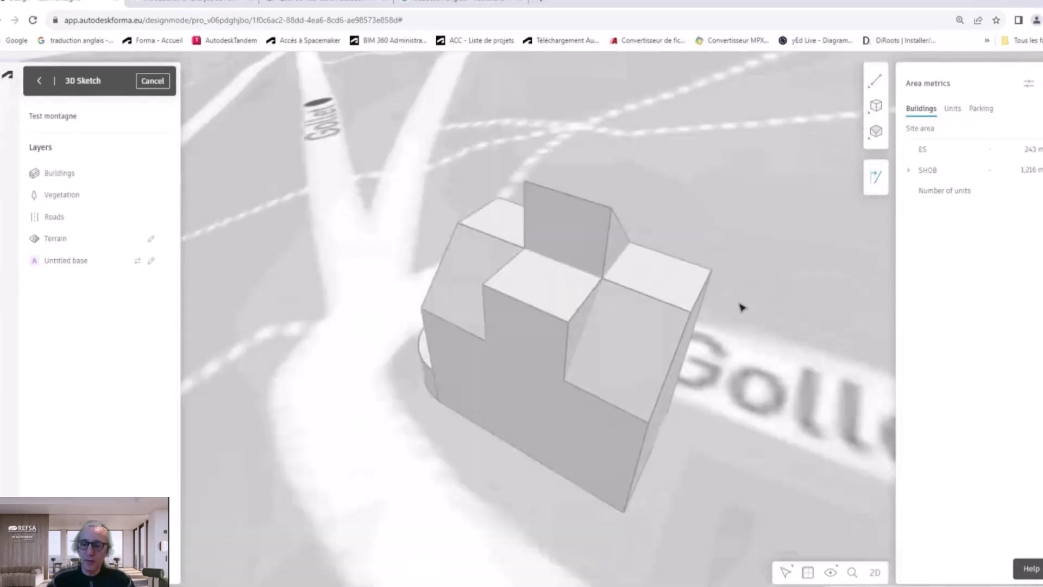
{"action": "right_click_drag", "start_coordinate": [682, 326], "coordinate": [733, 315]}
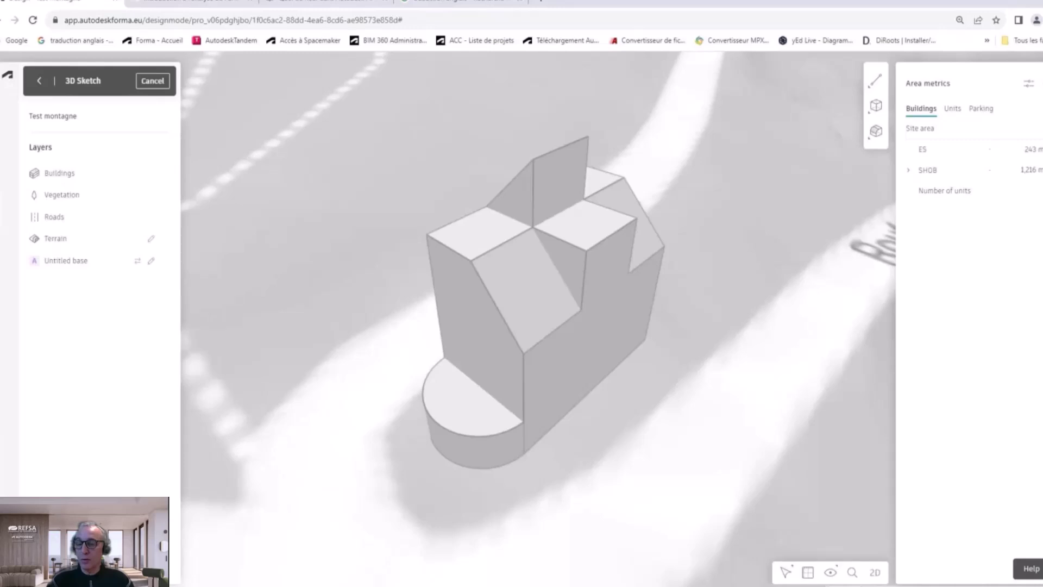
Step: Fillet the top roof edge beside the raised panel using the default radius
{"action": "left_click", "coordinate": [876, 138]}
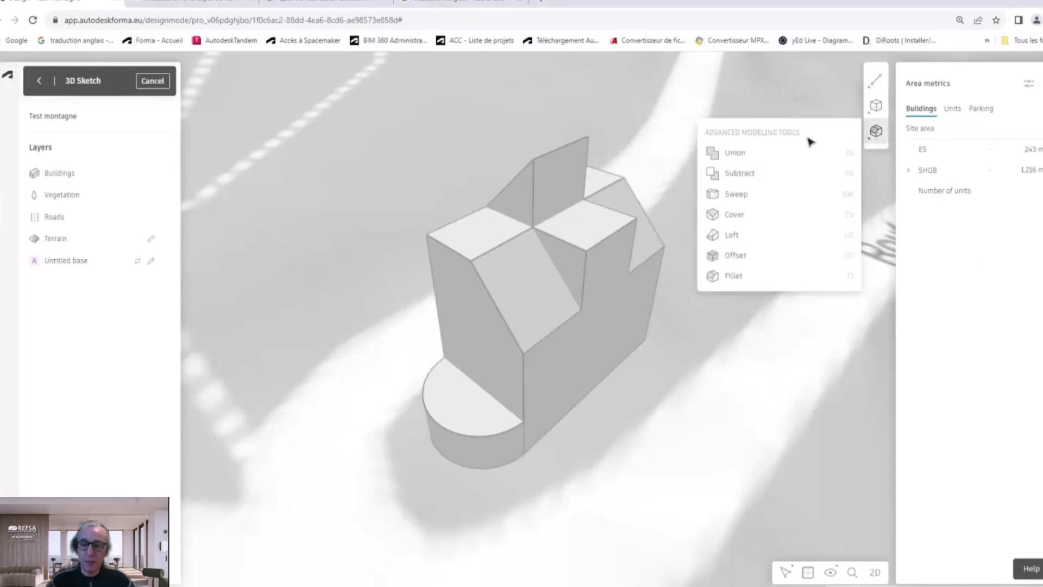
{"action": "left_click", "coordinate": [741, 280]}
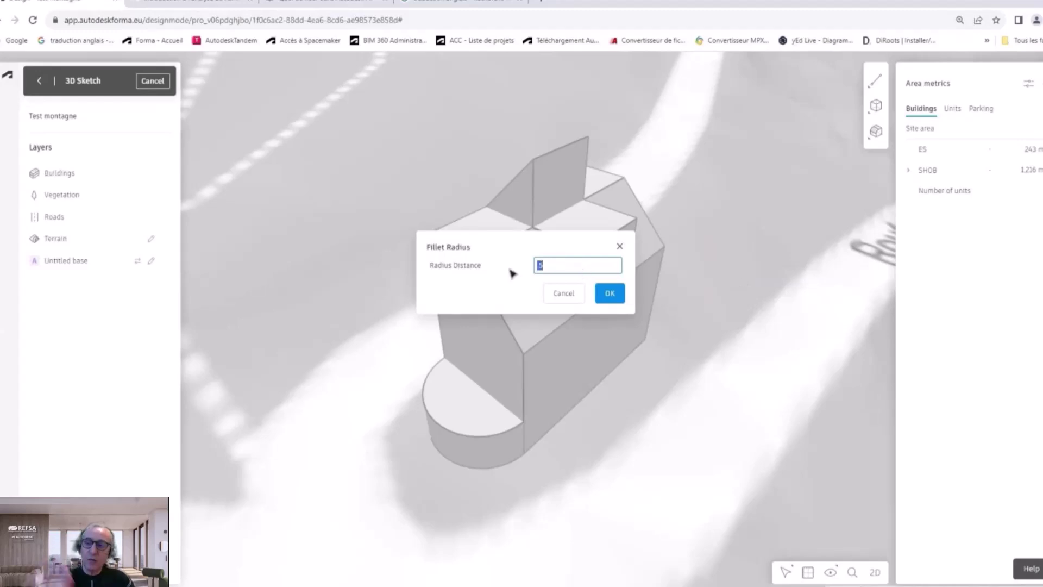
{"action": "key", "text": "Return"}
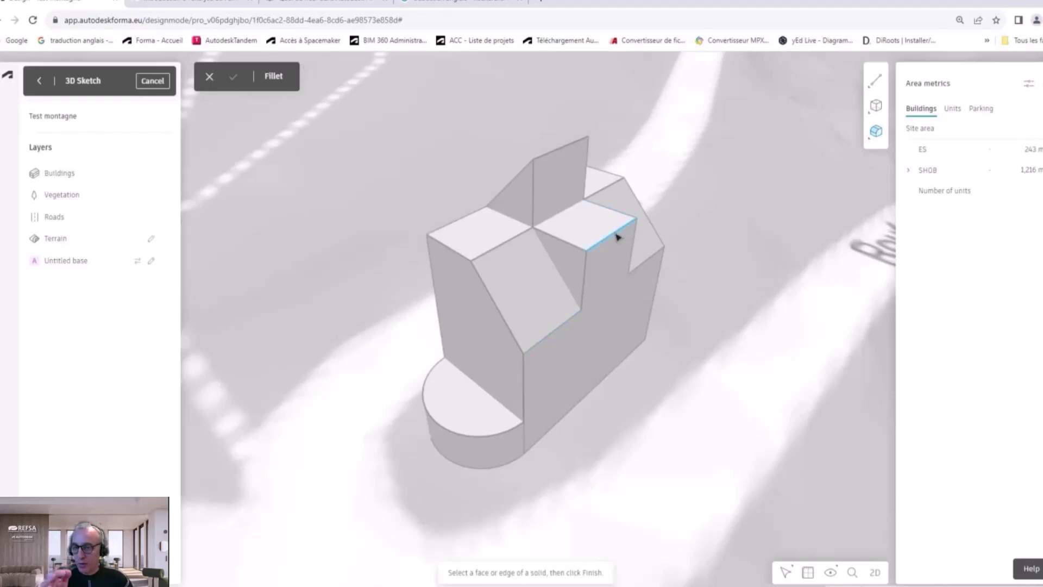
{"action": "left_click", "coordinate": [233, 77]}
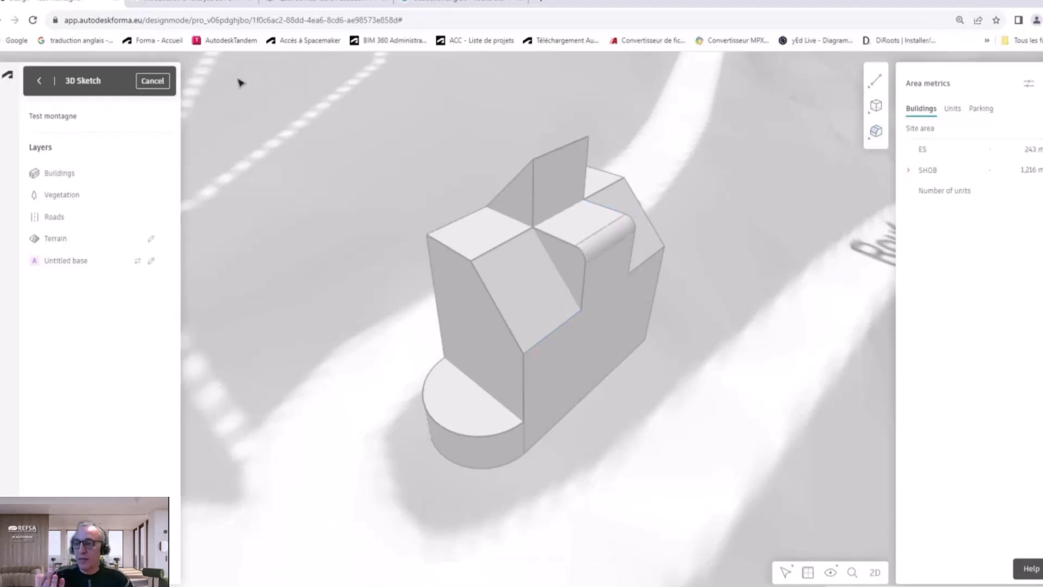
{"action": "scroll", "coordinate": [598, 293], "scroll_direction": "up", "scroll_amount": 3}
{"action": "scroll", "coordinate": [600, 286], "scroll_direction": "down", "scroll_amount": 2}
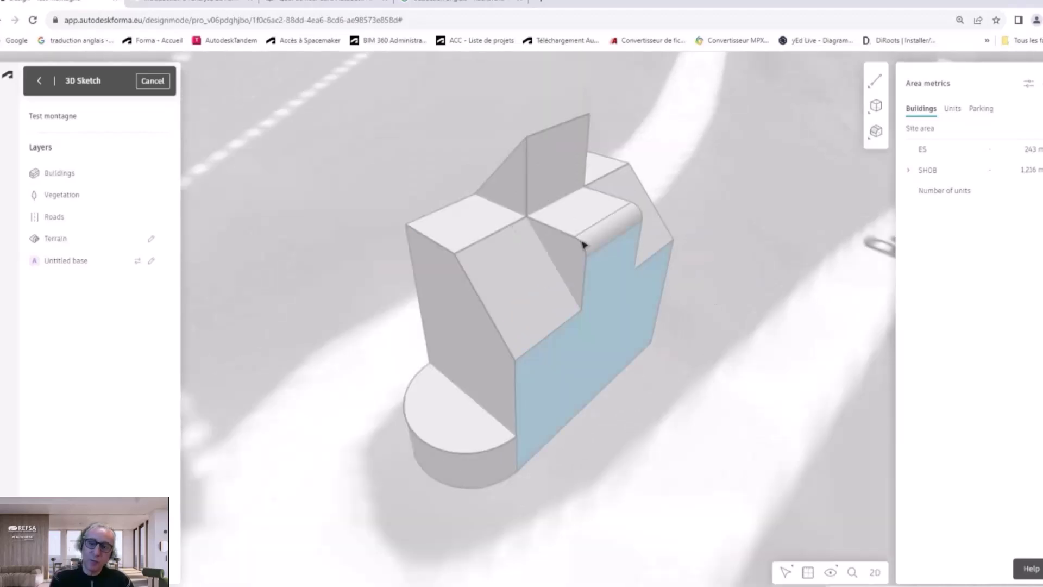
{"action": "middle_click_drag", "start_coordinate": [515, 190], "coordinate": [526, 218]}
{"action": "right_click_drag", "start_coordinate": [526, 231], "coordinate": [863, 309]}
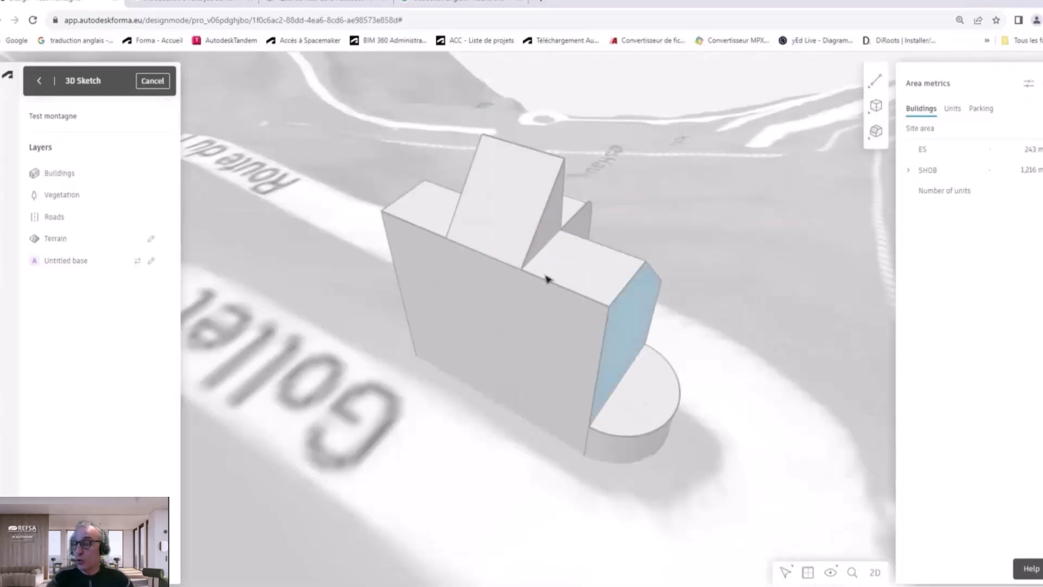
Step: Push the lower-right roof face down 1.5 m and the left roof face about 1.6 m
{"action": "left_click", "coordinate": [575, 276]}
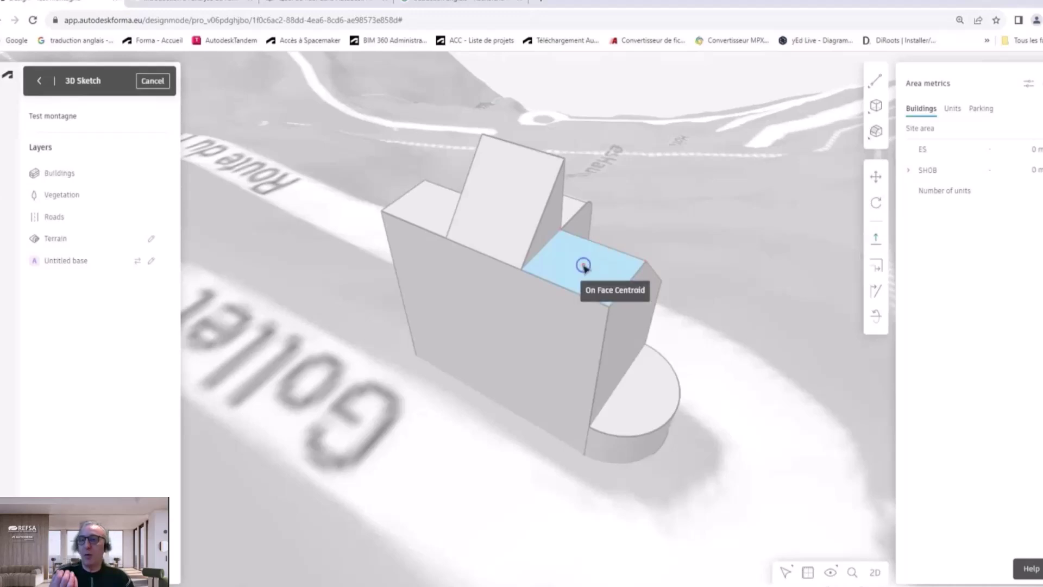
{"action": "left_click_drag", "start_coordinate": [584, 266], "coordinate": [580, 336]}
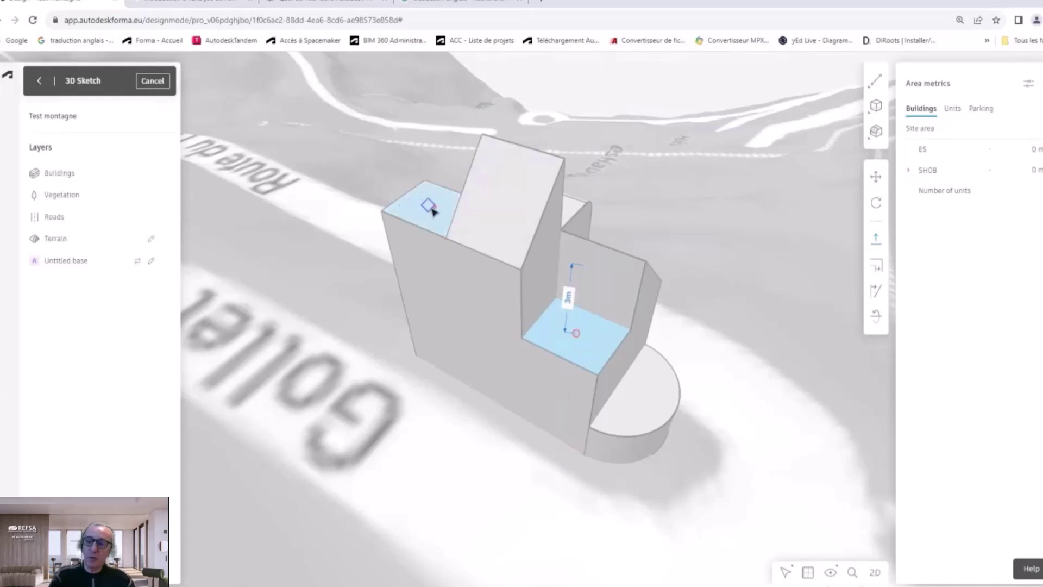
{"action": "mouse_move", "coordinate": [435, 209]}
{"action": "left_mouse_down"}
{"action": "mouse_move", "coordinate": [445, 305]}
{"action": "mouse_move", "coordinate": [448, 277]}
{"action": "left_mouse_up"}
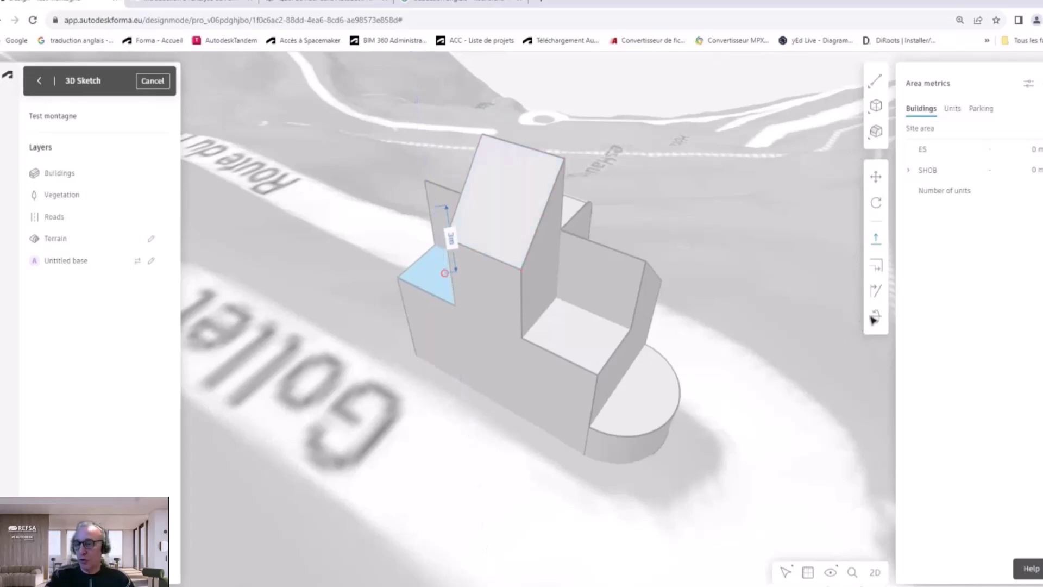
Step: Select the building and its front face, viewed from the front
{"action": "left_click_drag", "start_coordinate": [624, 221], "coordinate": [615, 297]}
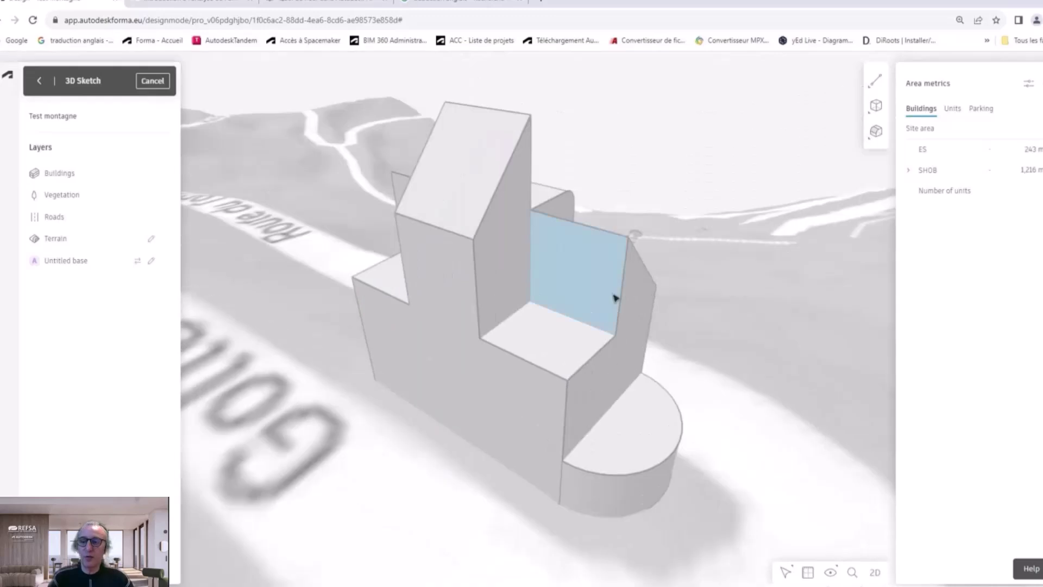
{"action": "left_click", "coordinate": [623, 295]}
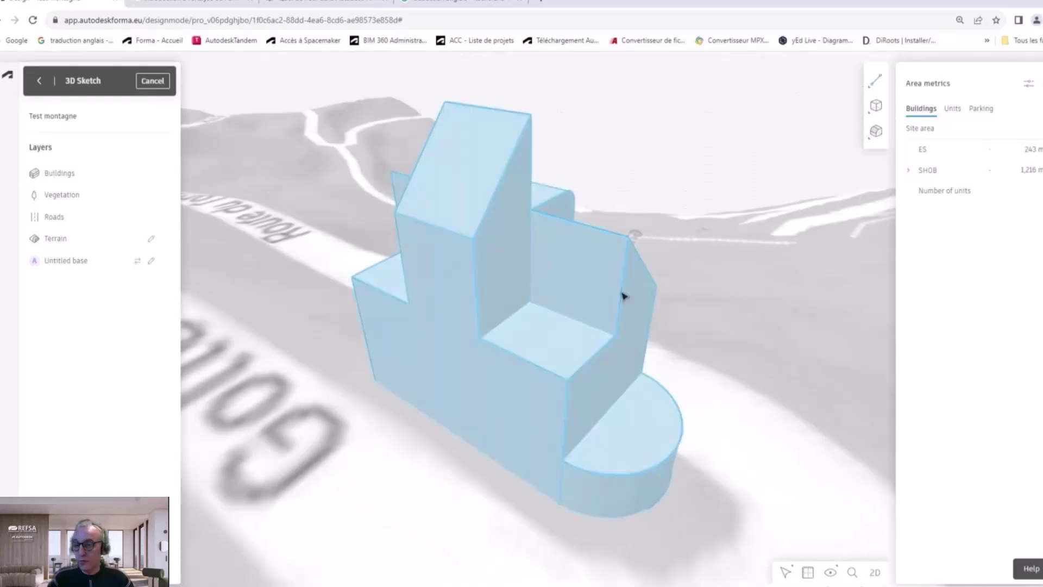
{"action": "left_click_drag", "start_coordinate": [624, 337], "coordinate": [585, 342]}
{"action": "left_click", "coordinate": [516, 285]}
{"action": "scroll", "coordinate": [706, 379], "scroll_direction": "down", "scroll_amount": 5}
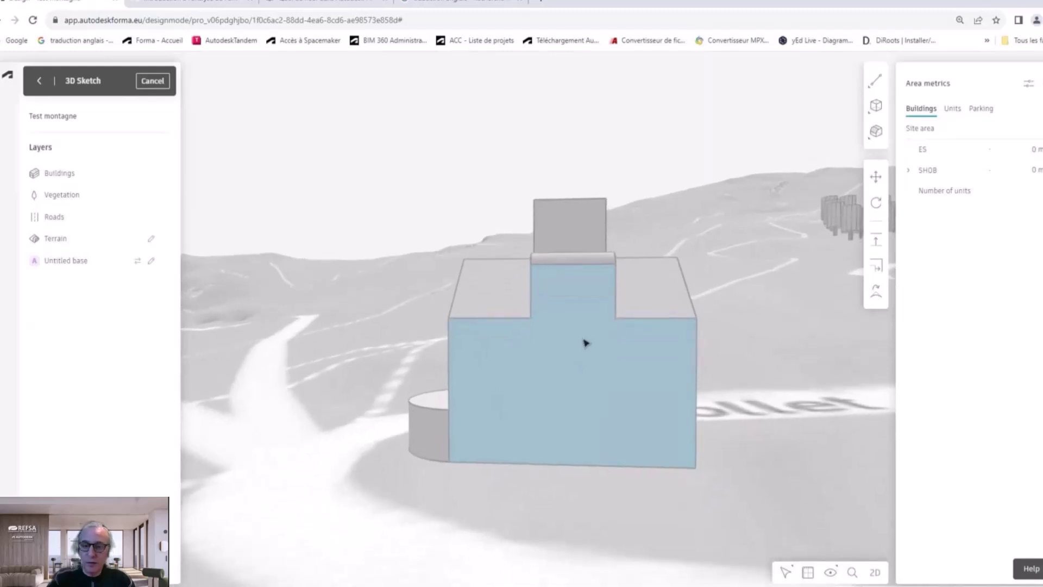
Step: Draw a 3 m wide, 2.5 m tall door rectangle at the base of the front face
{"action": "left_click", "coordinate": [875, 81]}
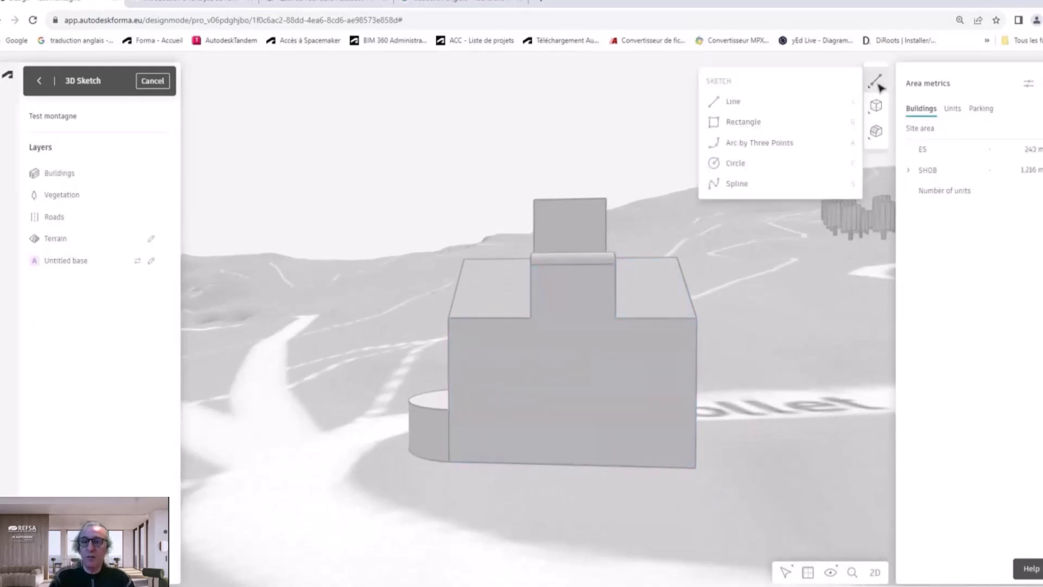
{"action": "left_click", "coordinate": [764, 102]}
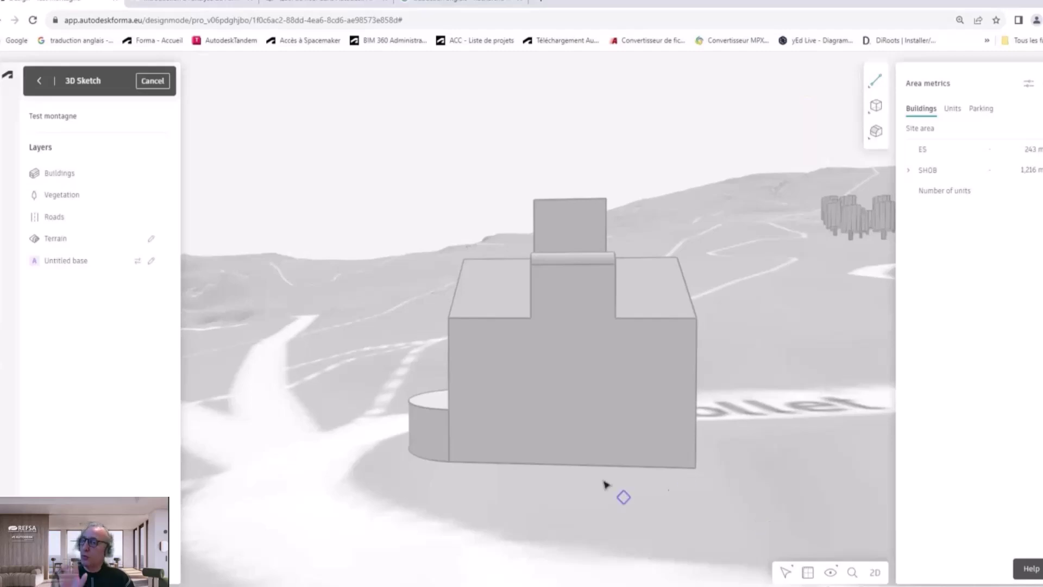
{"action": "left_click", "coordinate": [536, 465]}
{"action": "left_click", "coordinate": [537, 398]}
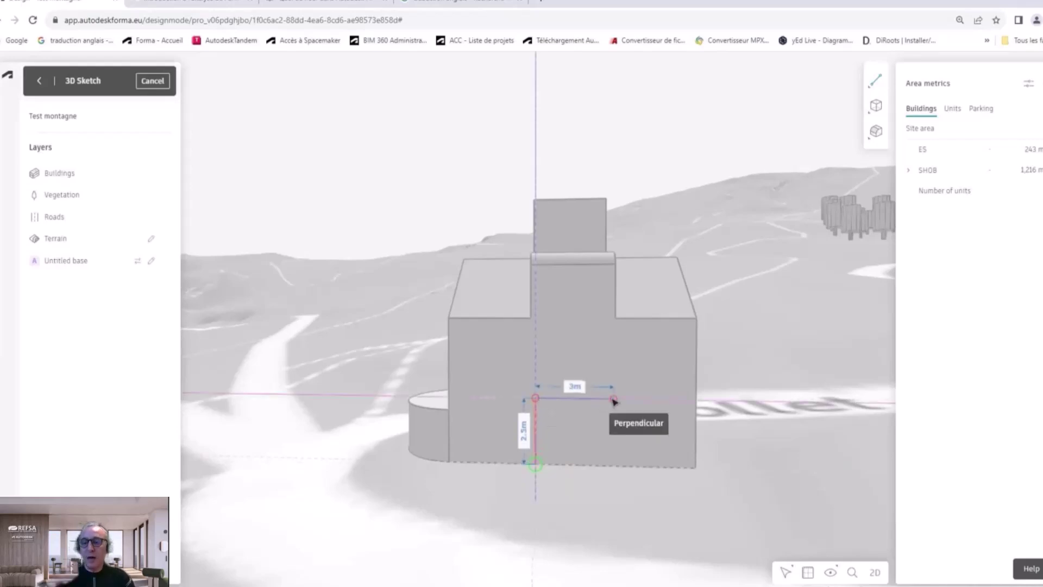
{"action": "left_click", "coordinate": [613, 399]}
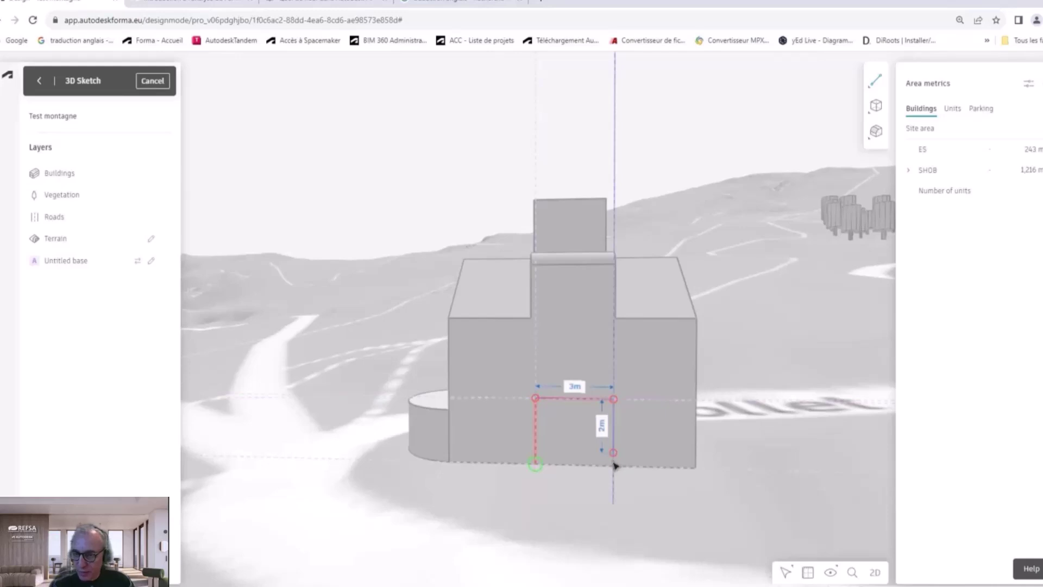
{"action": "left_click", "coordinate": [614, 466]}
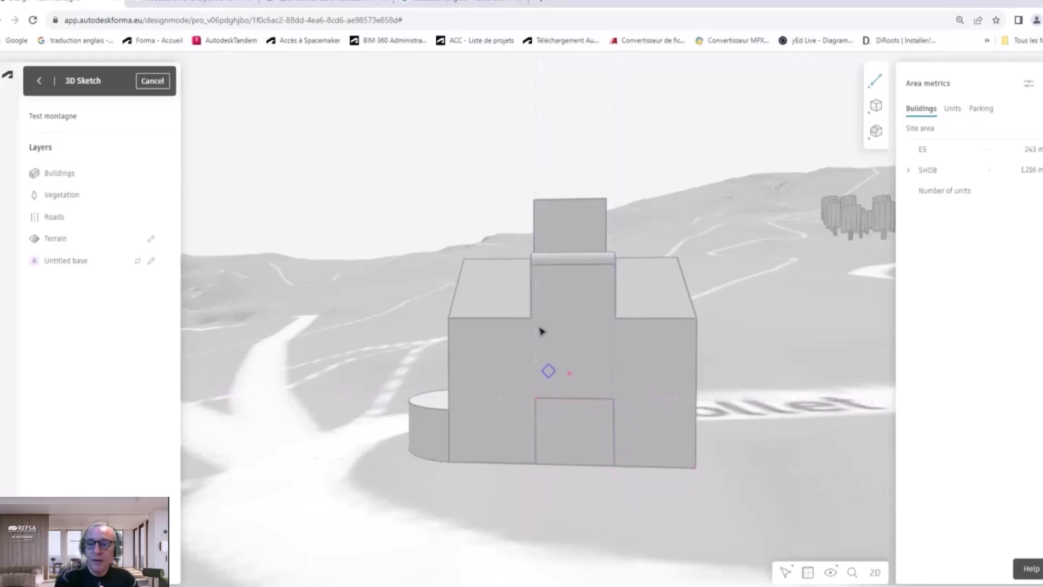
{"action": "mouse_move", "coordinate": [533, 306]}
{"action": "right_mouse_down"}
{"action": "mouse_move", "coordinate": [570, 368]}
{"action": "mouse_move", "coordinate": [605, 390]}
{"action": "mouse_move", "coordinate": [663, 377]}
{"action": "mouse_move", "coordinate": [699, 400]}
{"action": "right_mouse_up"}
{"action": "scroll", "coordinate": [531, 392], "scroll_direction": "up", "scroll_amount": 2}
{"action": "middle_click_drag", "start_coordinate": [530, 391], "coordinate": [578, 343]}
Step: Recess the new door face into the building's front with the extrude tool
{"action": "left_click", "coordinate": [609, 337]}
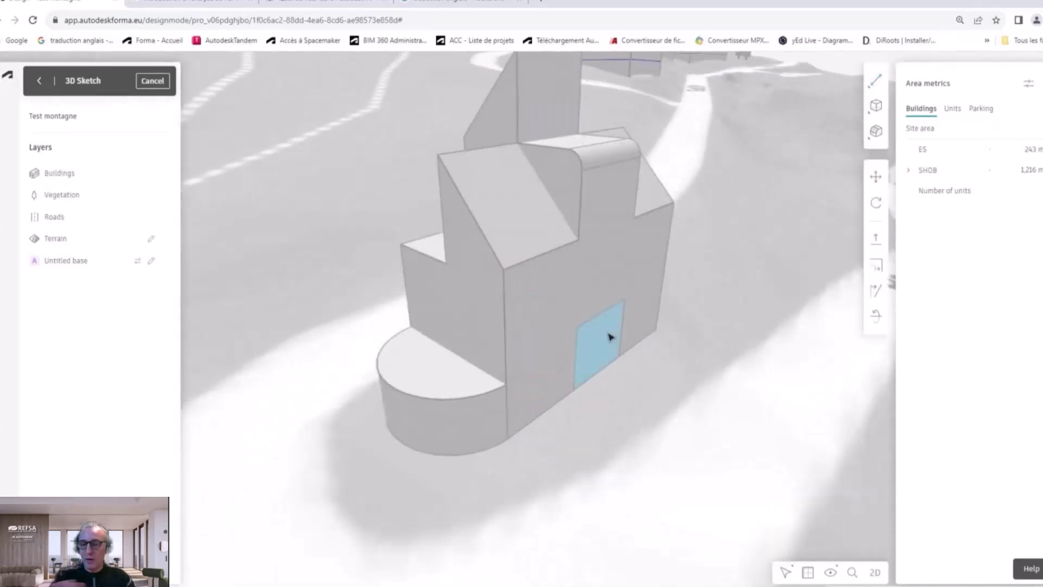
{"action": "left_click", "coordinate": [877, 237]}
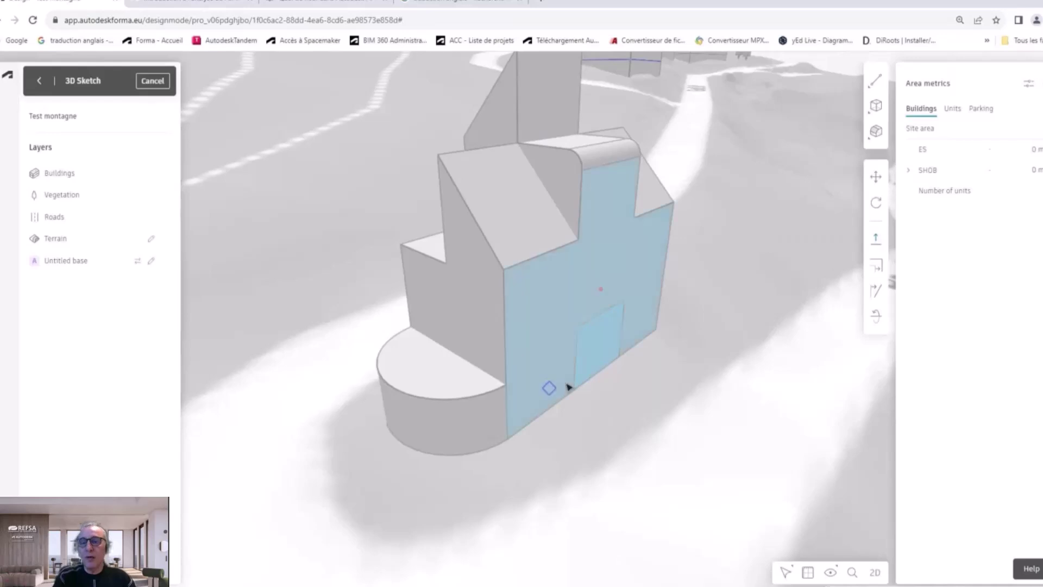
{"action": "left_click", "coordinate": [600, 344]}
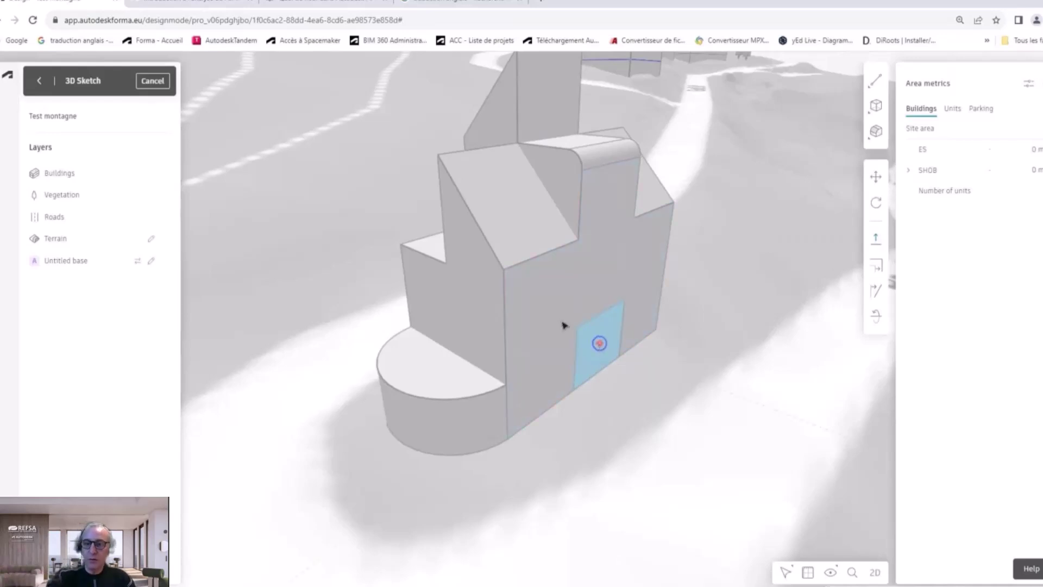
{"action": "left_click", "coordinate": [337, 268]}
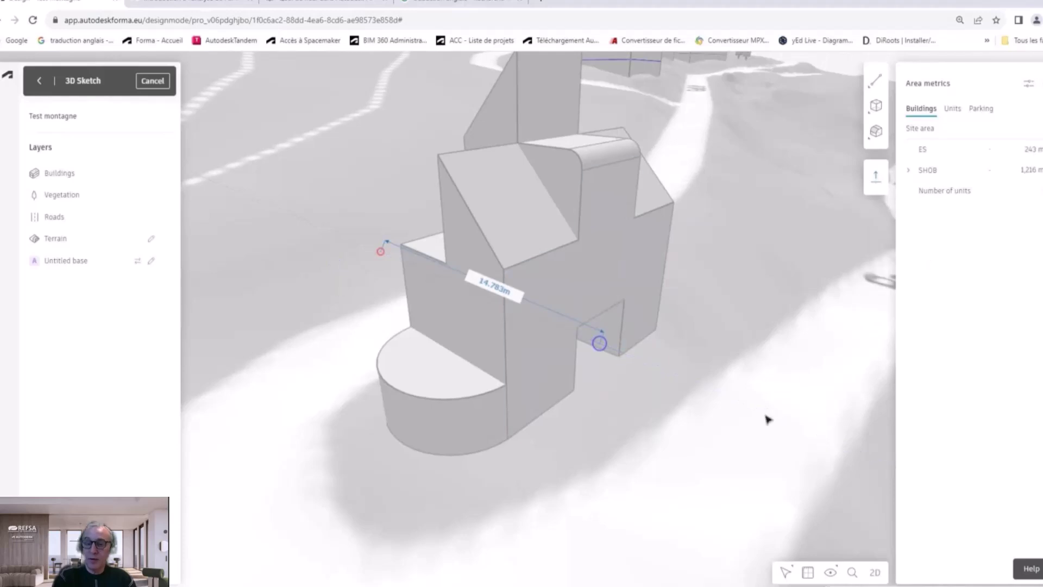
Step: Clear the measurement, select the front face and orbit to a frontal view
{"action": "left_click", "coordinate": [625, 304]}
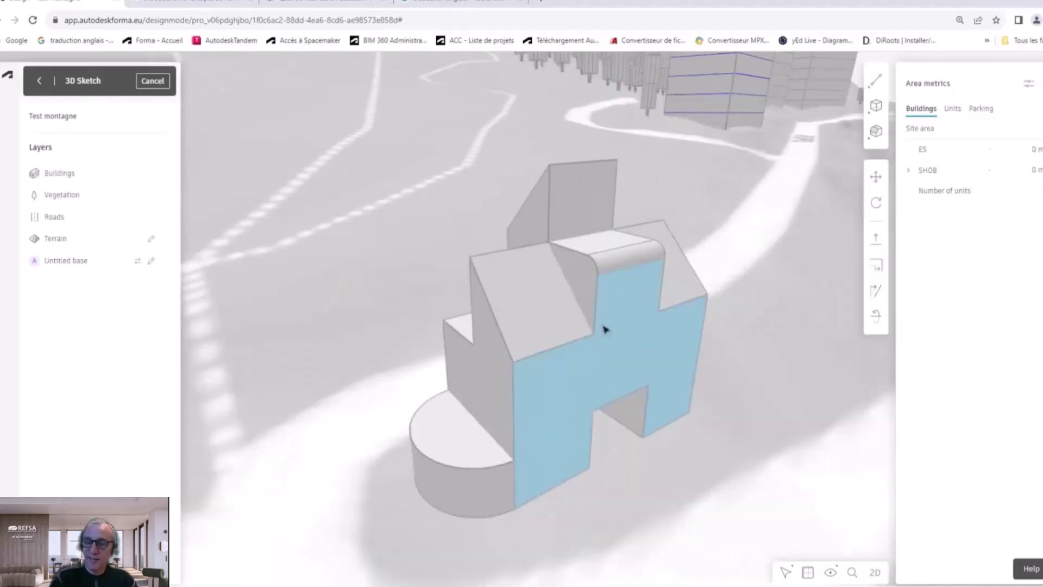
{"action": "right_click_drag", "start_coordinate": [604, 326], "coordinate": [650, 340]}
{"action": "right_click_drag", "start_coordinate": [703, 375], "coordinate": [409, 326]}
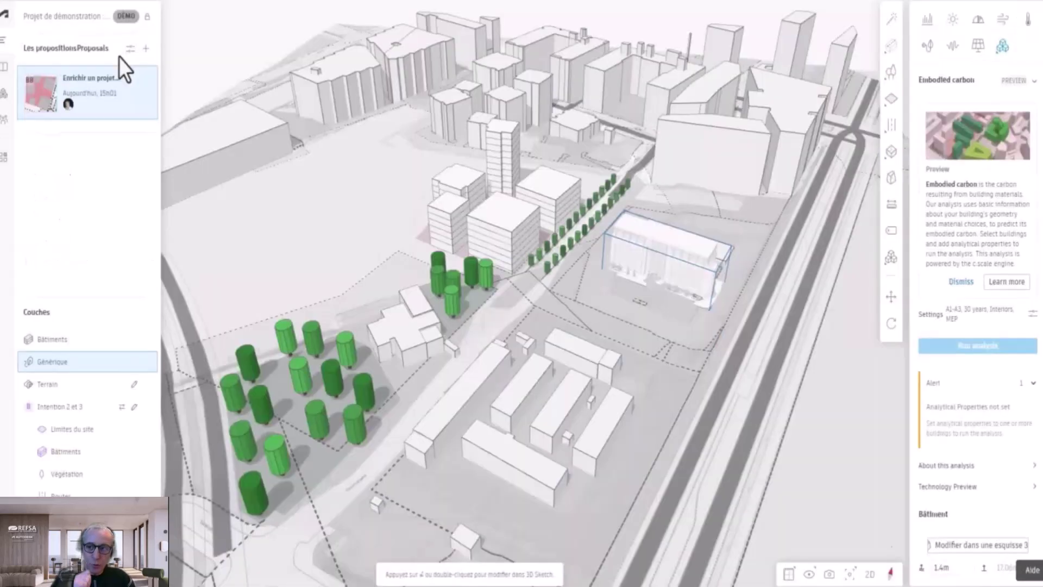
Step: Lock the DEMO project to invite-only, then open the Bibliothèque library's Importer
{"action": "mouse_move", "coordinate": [146, 17]}
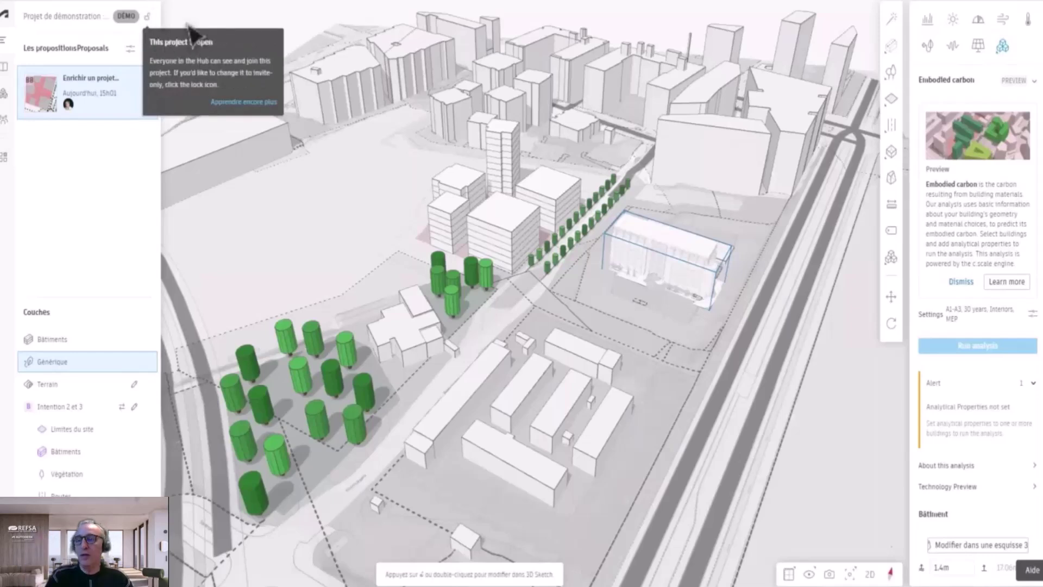
{"action": "left_click", "coordinate": [146, 17]}
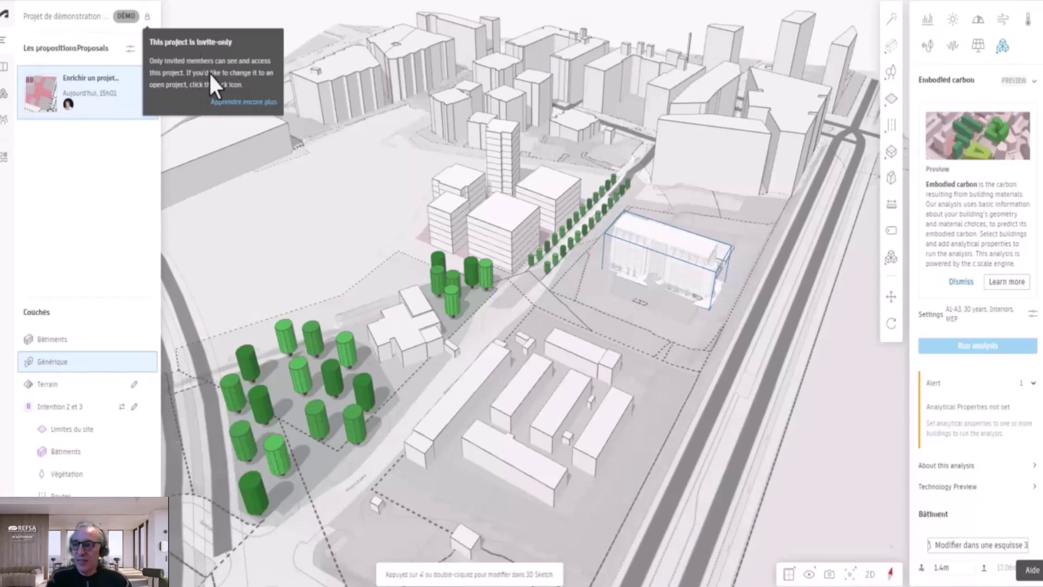
{"action": "left_click", "coordinate": [4, 67]}
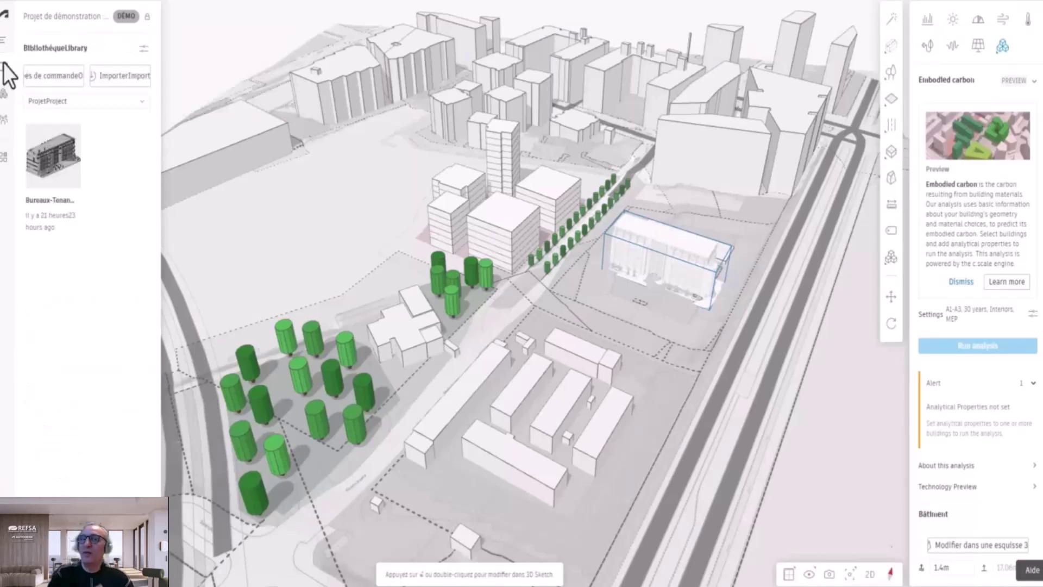
{"action": "left_click", "coordinate": [139, 79]}
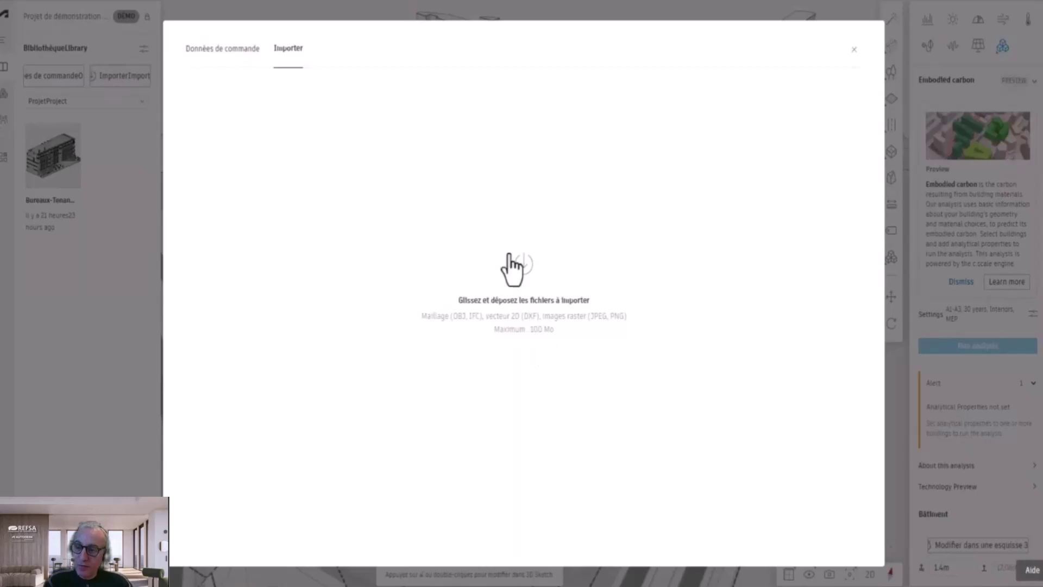
Step: Place the office building model with Placer dans la toile and position it beside the trees
{"action": "left_click", "coordinate": [854, 50]}
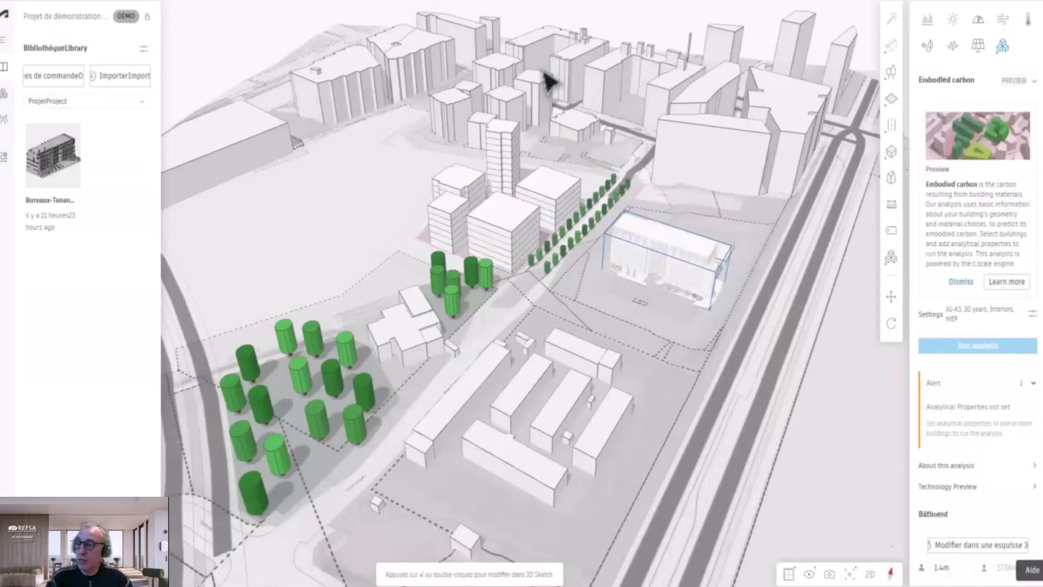
{"action": "right_click", "coordinate": [79, 212]}
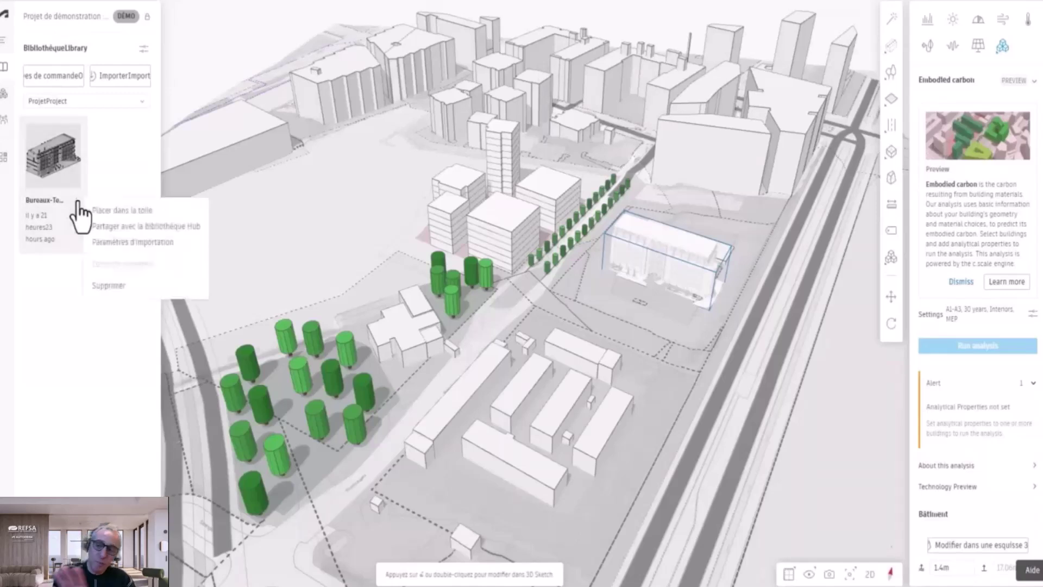
{"action": "left_click", "coordinate": [170, 213]}
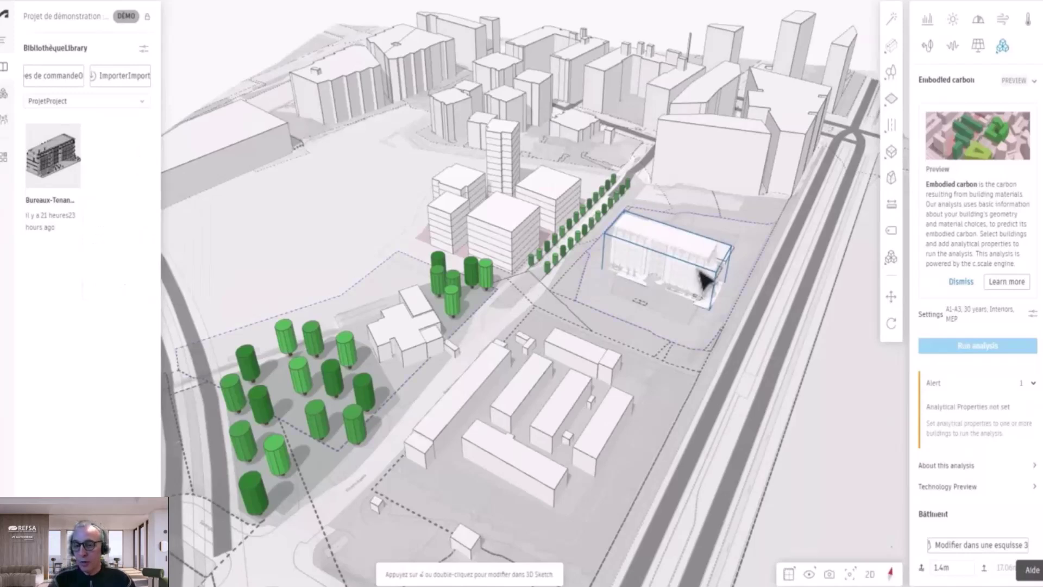
{"action": "scroll", "coordinate": [703, 280], "scroll_direction": "up", "scroll_amount": 2}
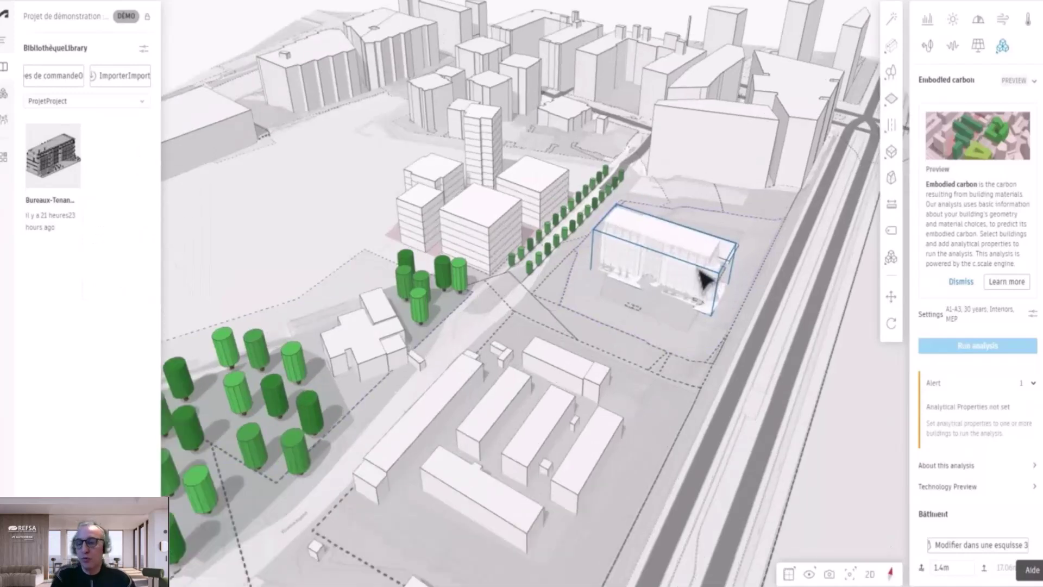
{"action": "scroll", "coordinate": [703, 279], "scroll_direction": "up", "scroll_amount": 2}
{"action": "scroll", "coordinate": [703, 280], "scroll_direction": "up", "scroll_amount": 2}
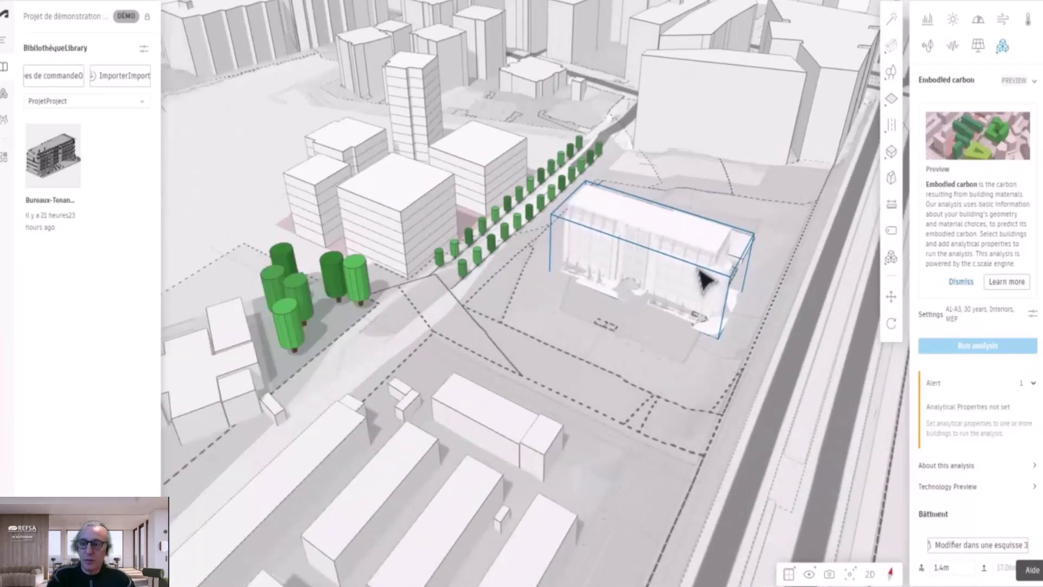
{"action": "scroll", "coordinate": [703, 280], "scroll_direction": "up", "scroll_amount": 6}
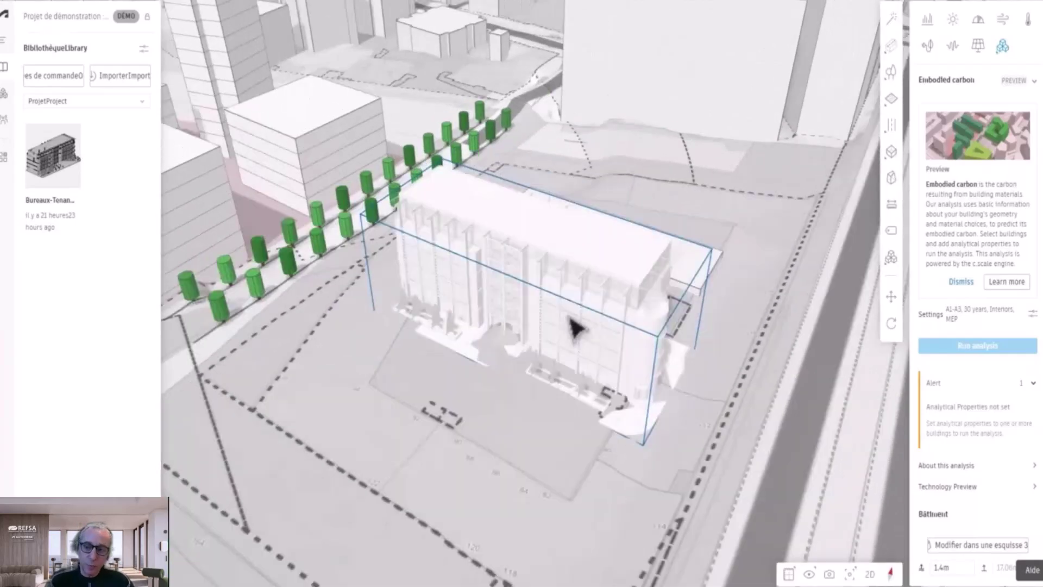
{"action": "mouse_move", "coordinate": [569, 317]}
{"action": "left_mouse_down"}
{"action": "mouse_move", "coordinate": [619, 306]}
{"action": "mouse_move", "coordinate": [580, 308]}
{"action": "left_mouse_up"}
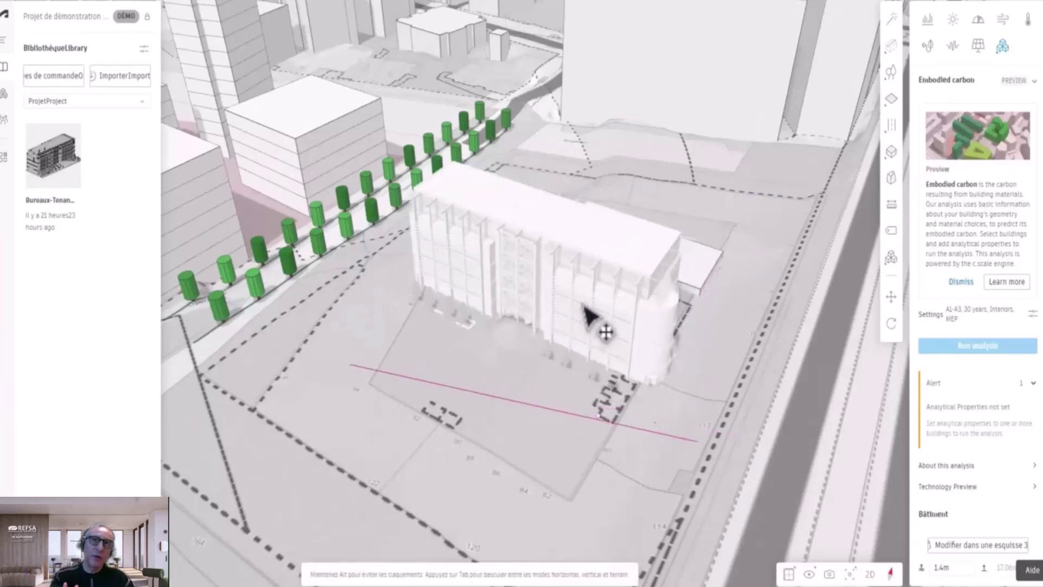
{"action": "left_click_drag", "start_coordinate": [600, 282], "coordinate": [601, 285]}
{"action": "middle_click_drag", "start_coordinate": [602, 284], "coordinate": [523, 303]}
{"action": "scroll", "coordinate": [487, 294], "scroll_direction": "up", "scroll_amount": 5}
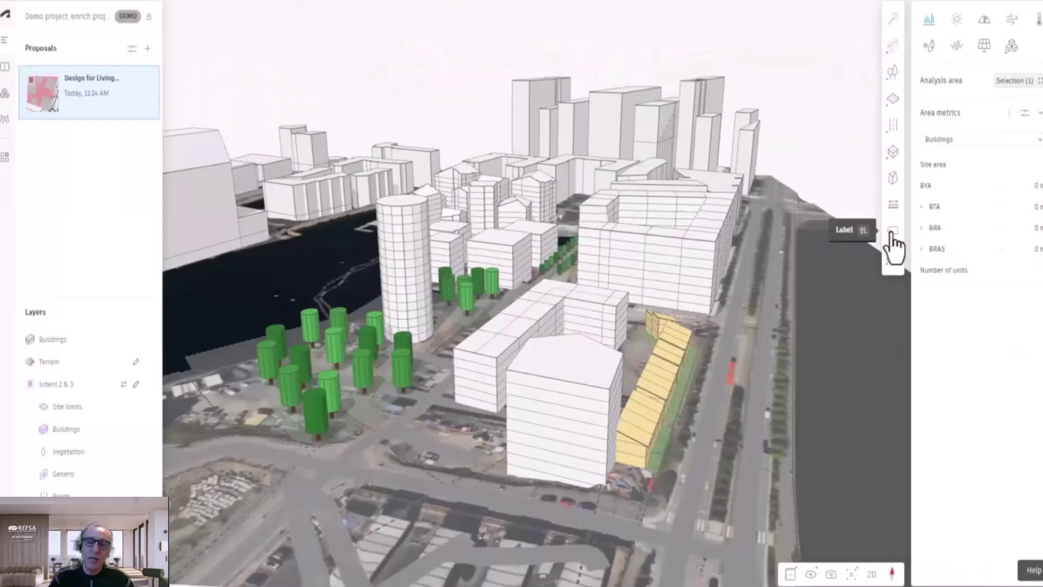
Step: Add the 'Centre ville' label above the skyline and 'Projet finalisé' above the large block
{"action": "left_click", "coordinate": [892, 235]}
{"action": "left_click", "coordinate": [625, 84]}
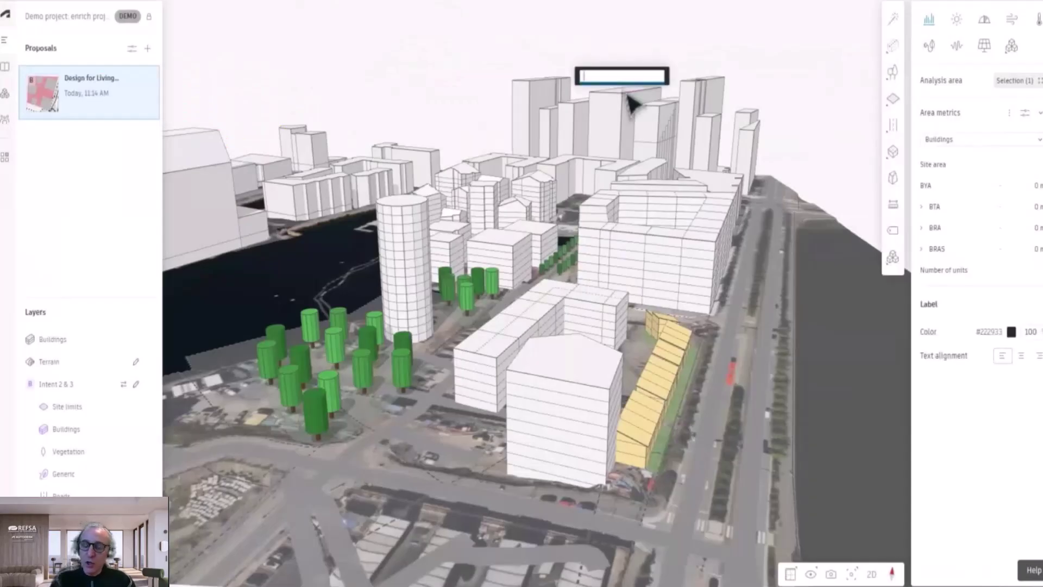
{"action": "type", "text": "Centr"}
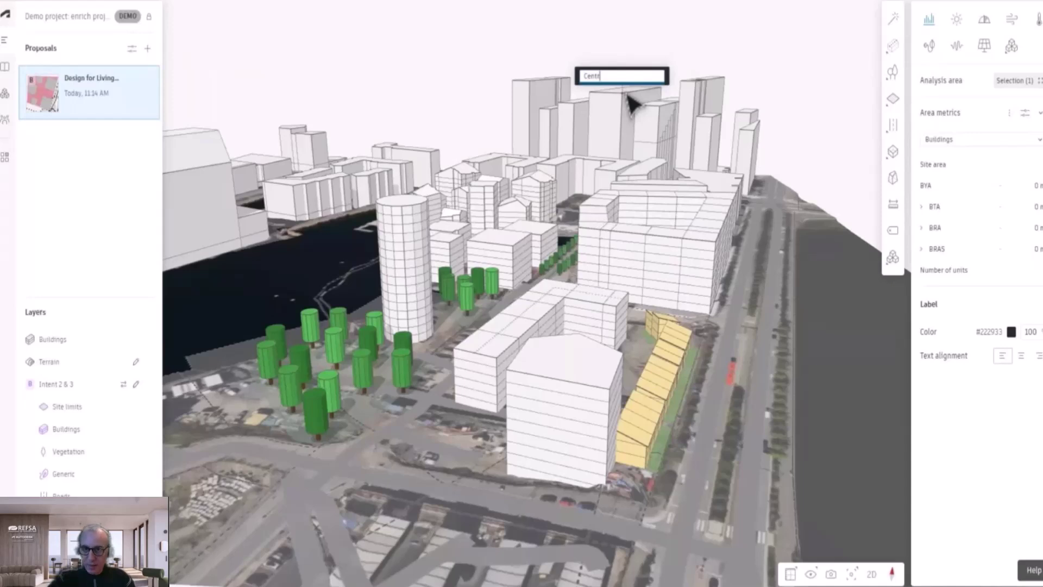
{"action": "type", "text": "e"}
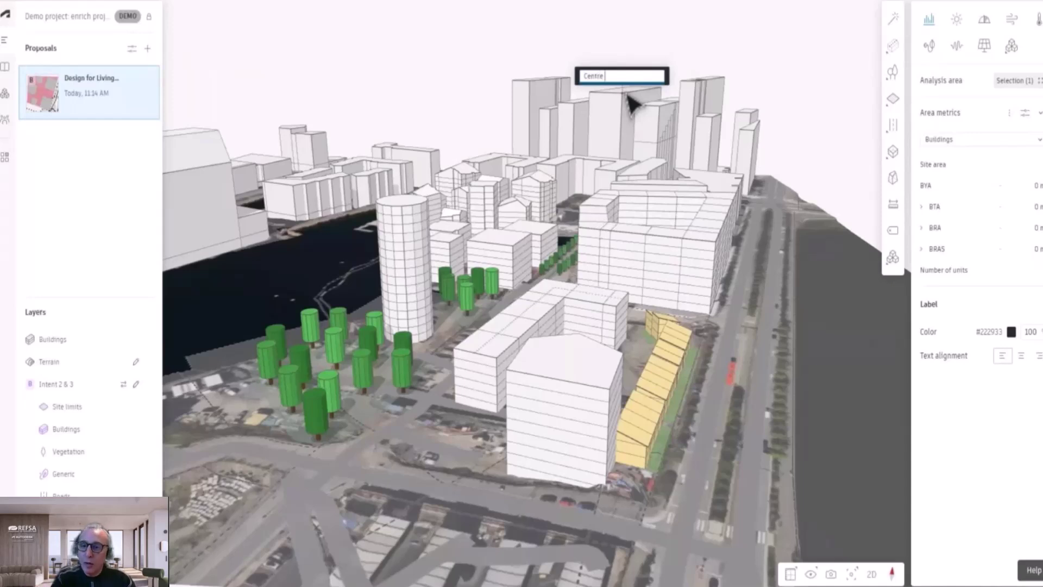
{"action": "type", "text": " ville"}
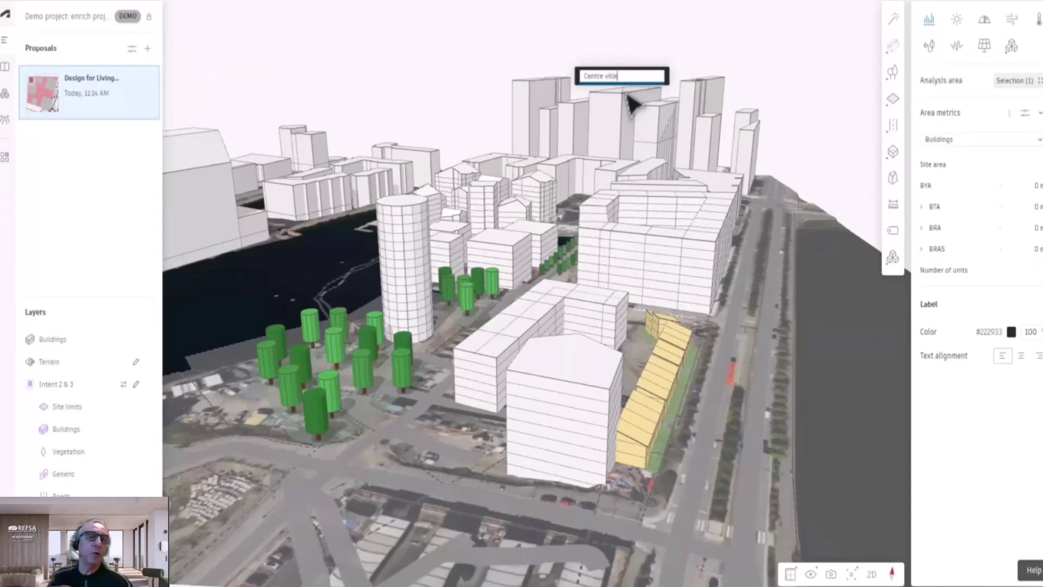
{"action": "left_click", "coordinate": [770, 53]}
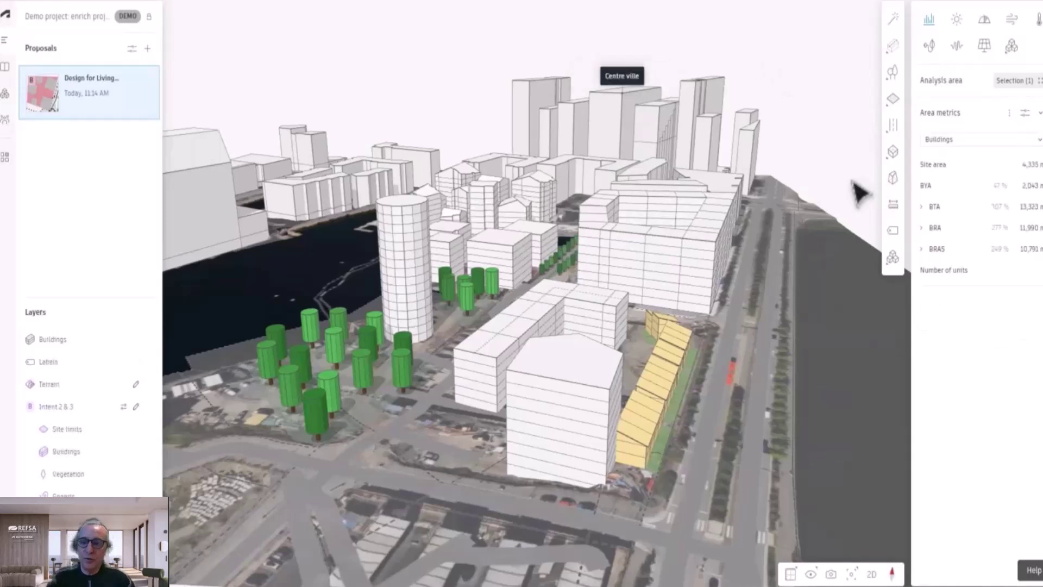
{"action": "left_click", "coordinate": [893, 232]}
{"action": "left_click", "coordinate": [618, 215]}
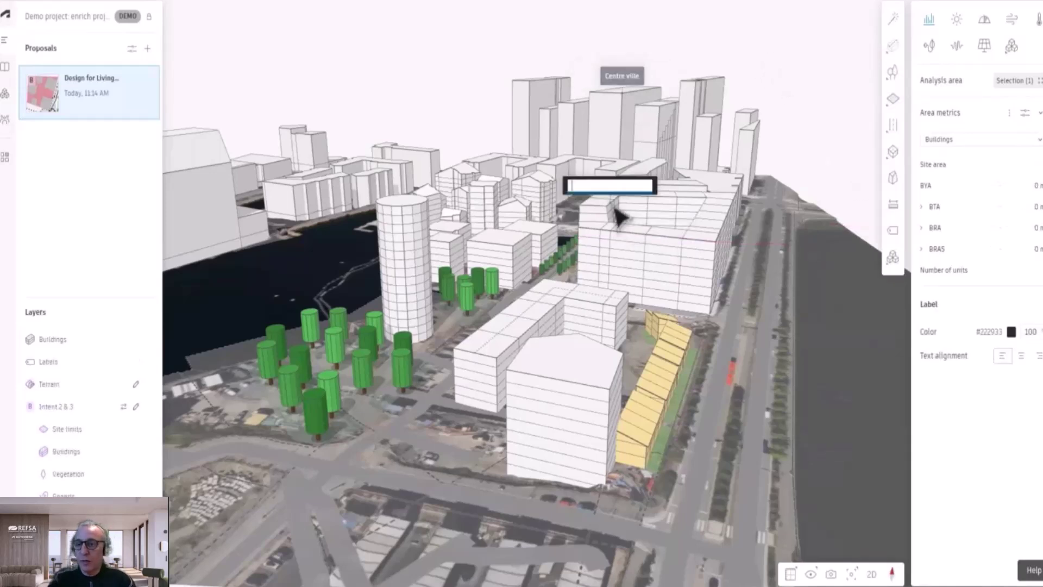
{"action": "type", "text": "Projet finalisé"}
{"action": "left_click", "coordinate": [766, 153]}
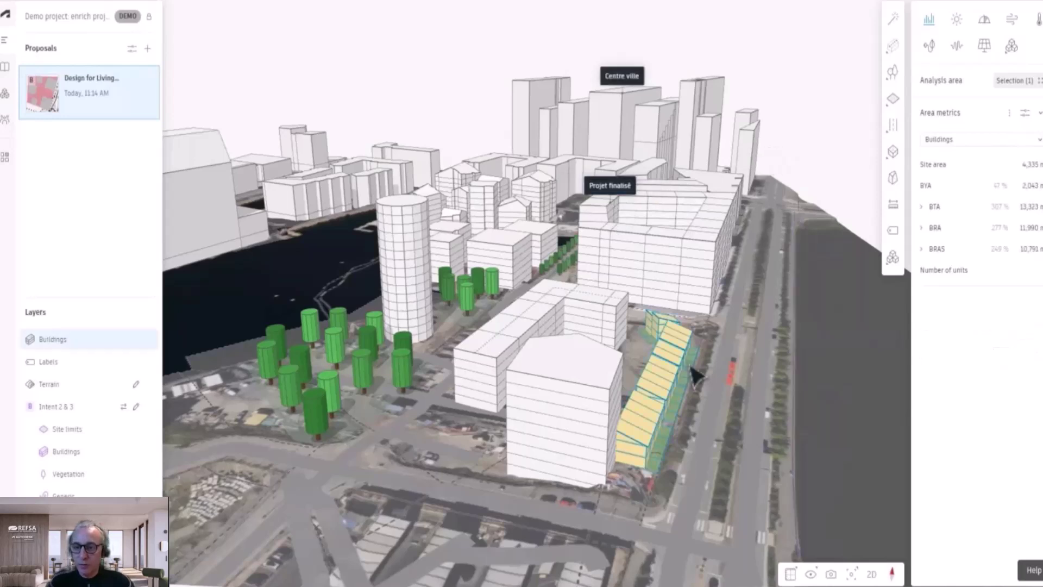
Step: Label the yellow row houses 'Maisons mitoyennes'
{"action": "right_click_drag", "start_coordinate": [696, 362], "coordinate": [679, 365]}
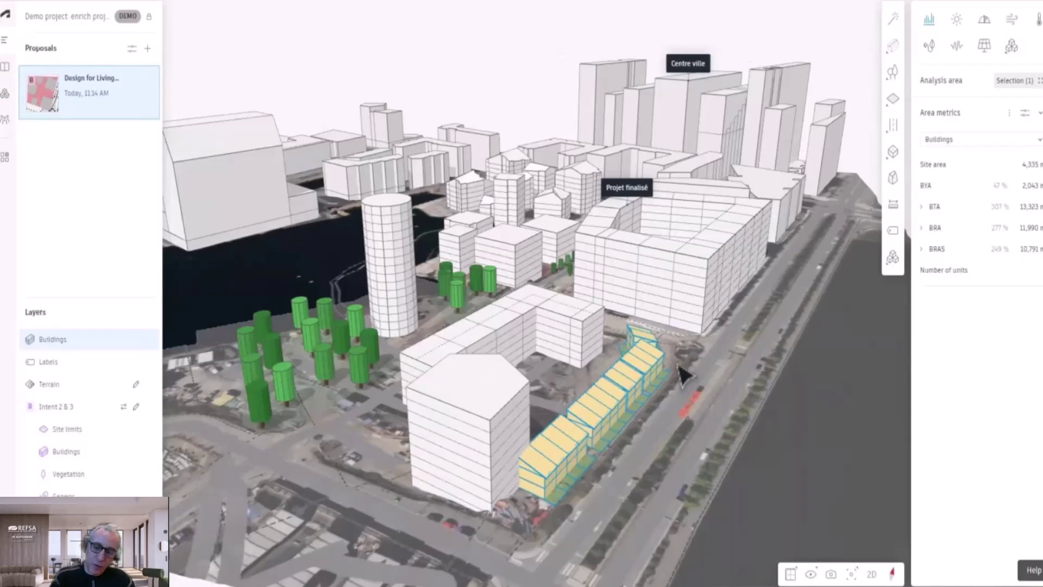
{"action": "right_click_drag", "start_coordinate": [678, 366], "coordinate": [651, 380]}
{"action": "left_click", "coordinate": [892, 230]}
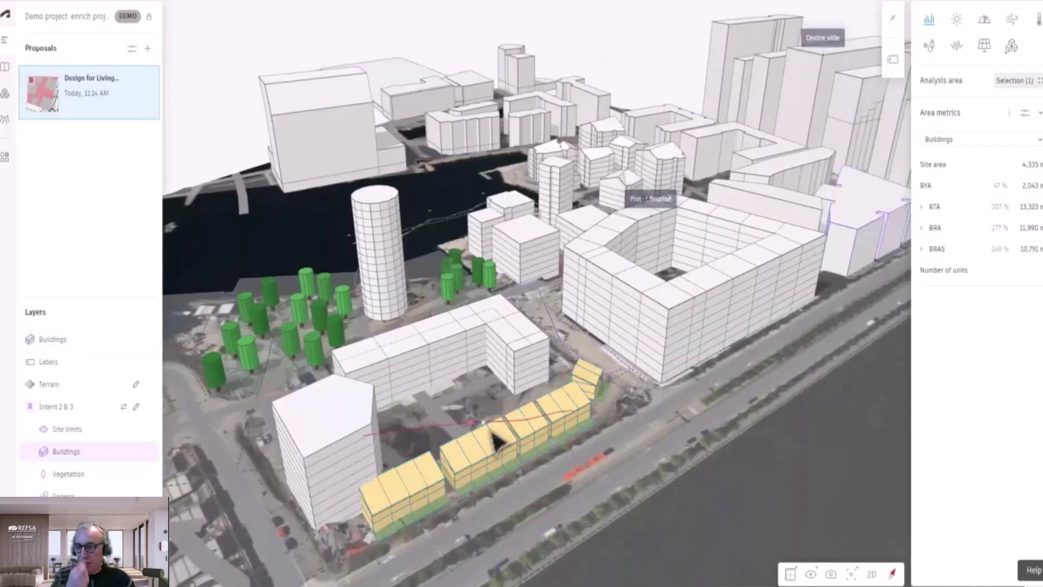
{"action": "left_click", "coordinate": [492, 440]}
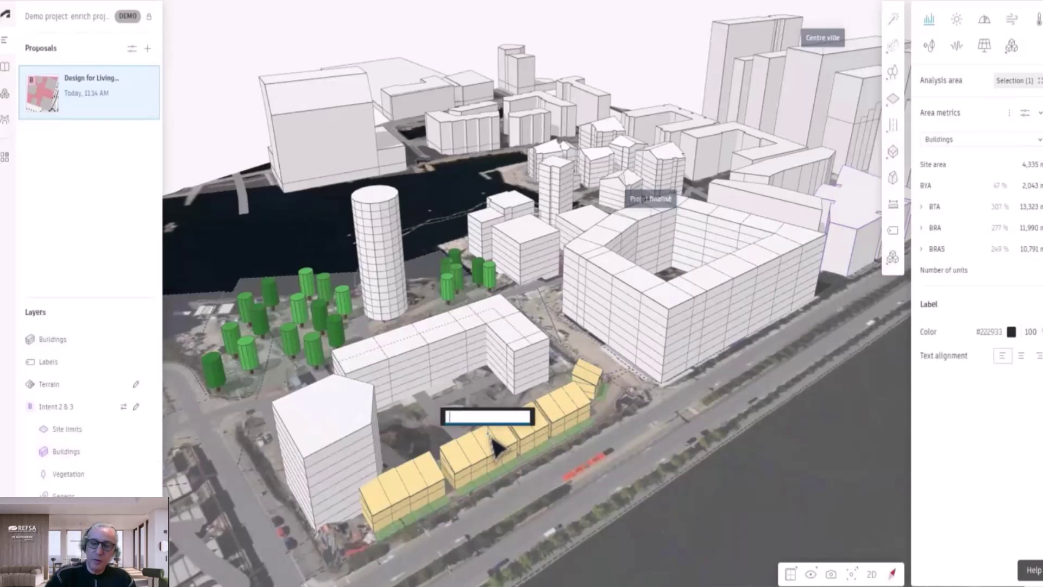
{"action": "type", "text": "Ma"}
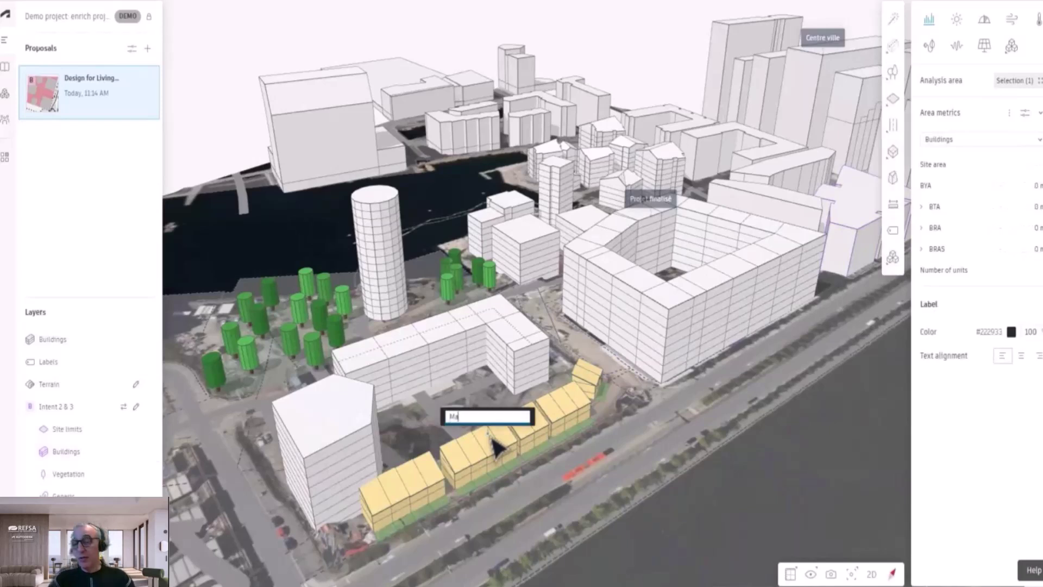
{"action": "type", "text": "isons m"}
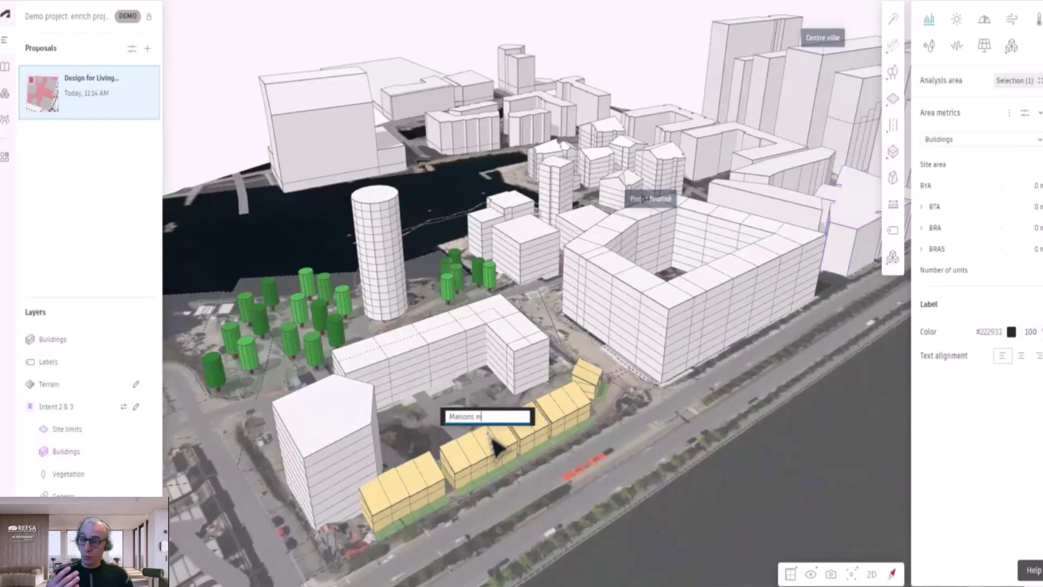
{"action": "type", "text": "ito"}
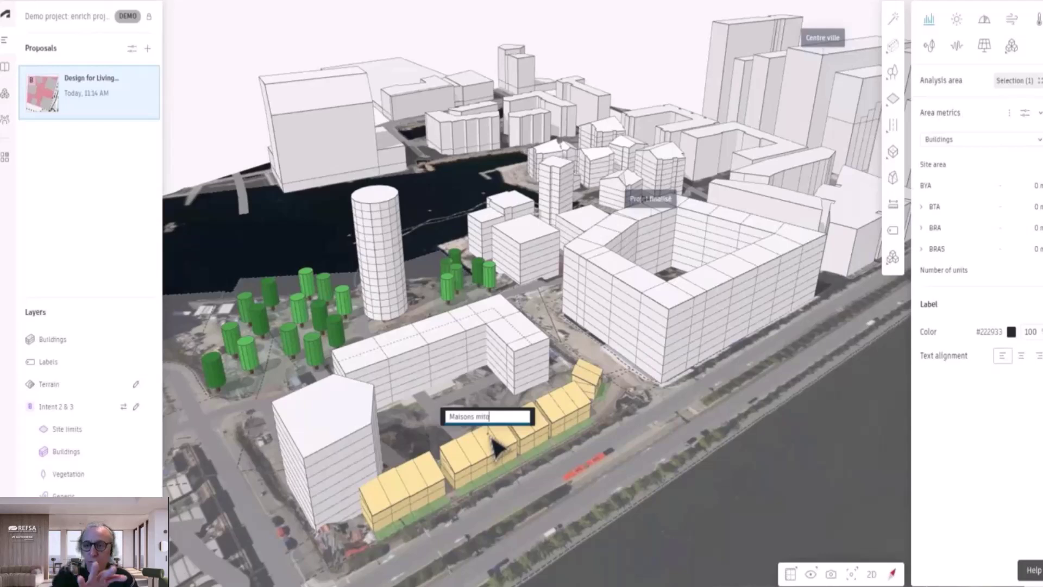
{"action": "type", "text": "yennes"}
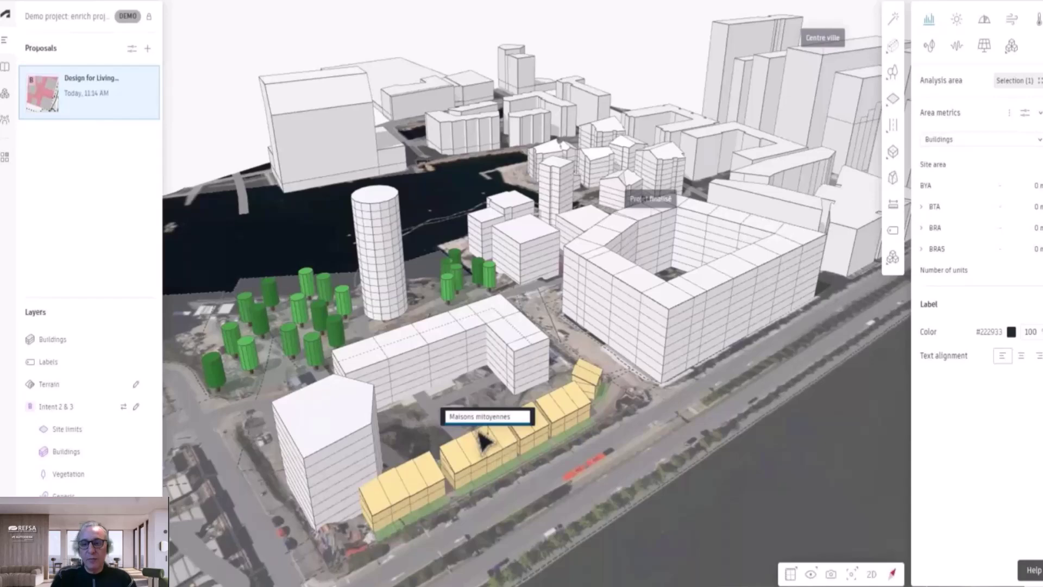
{"action": "key", "text": "Return"}
Step: Label the cylindrical tower 'Tour Mirador'
{"action": "left_click_drag", "start_coordinate": [517, 243], "coordinate": [565, 261]}
{"action": "left_click", "coordinate": [572, 269]}
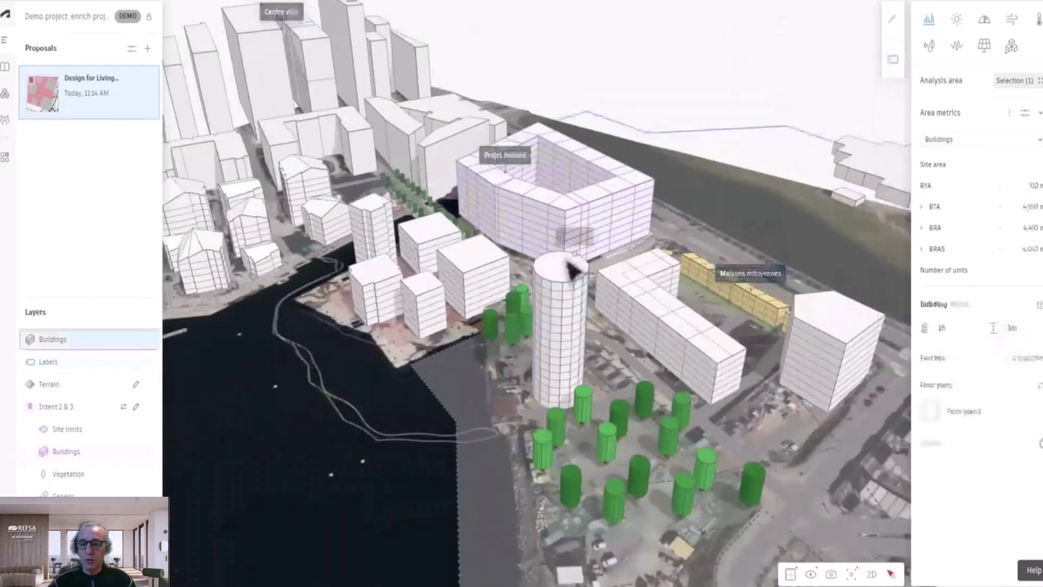
{"action": "left_click", "coordinate": [567, 272]}
{"action": "type", "text": "Tour m"}
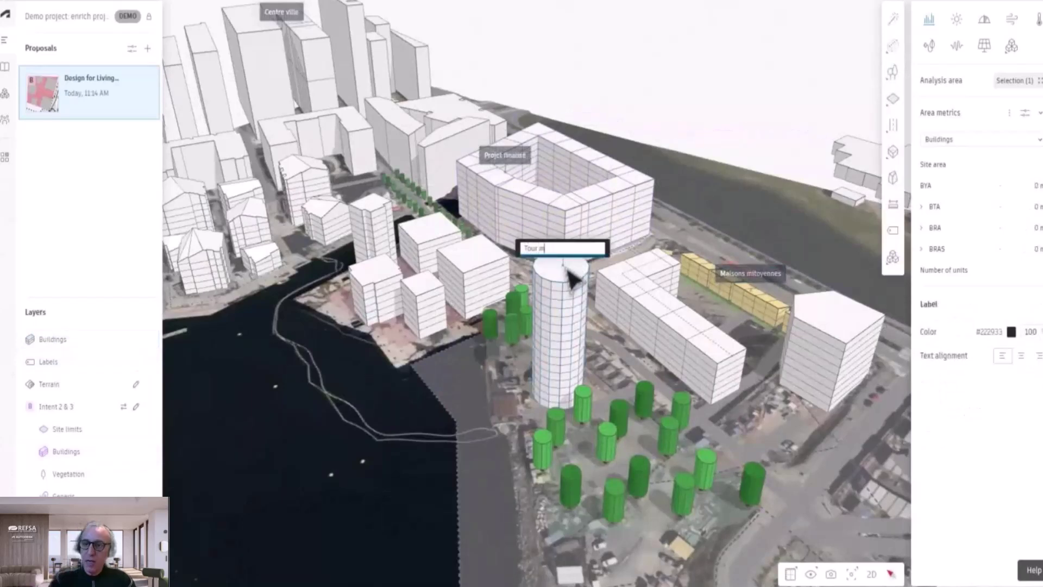
{"action": "key", "text": "BackSpace"}
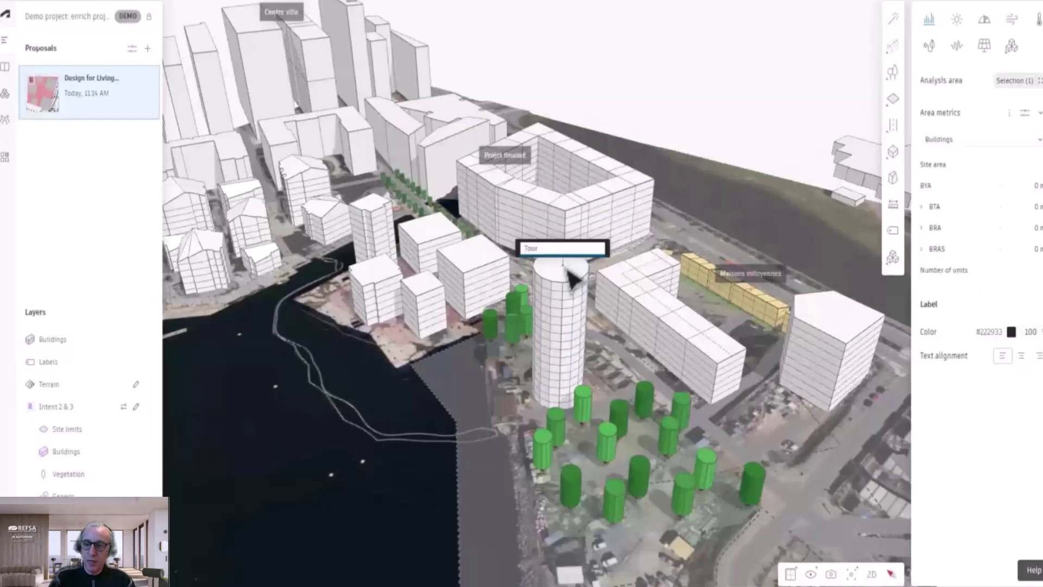
{"action": "type", "text": "Mirador"}
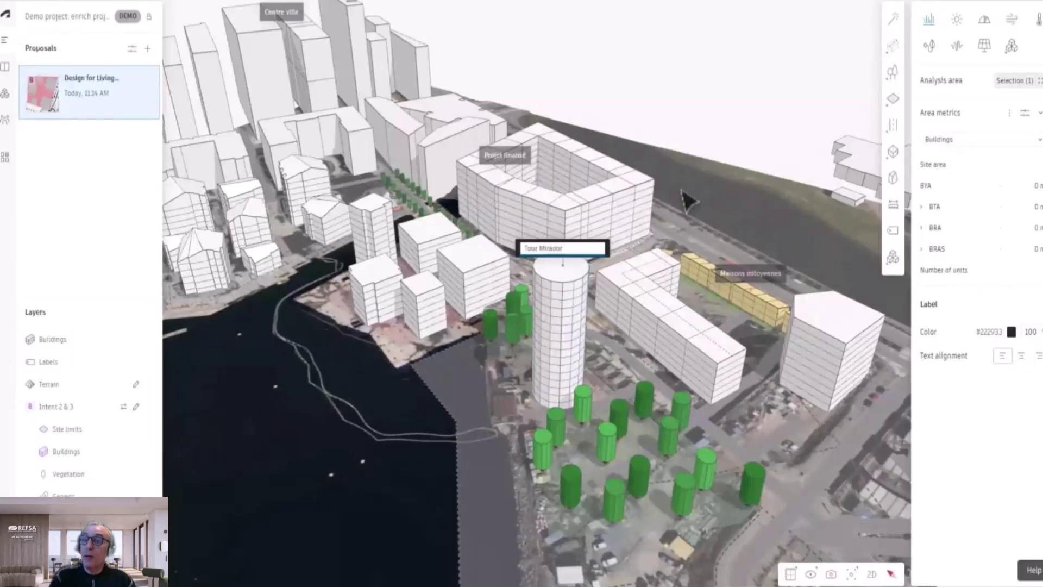
{"action": "left_click", "coordinate": [854, 270]}
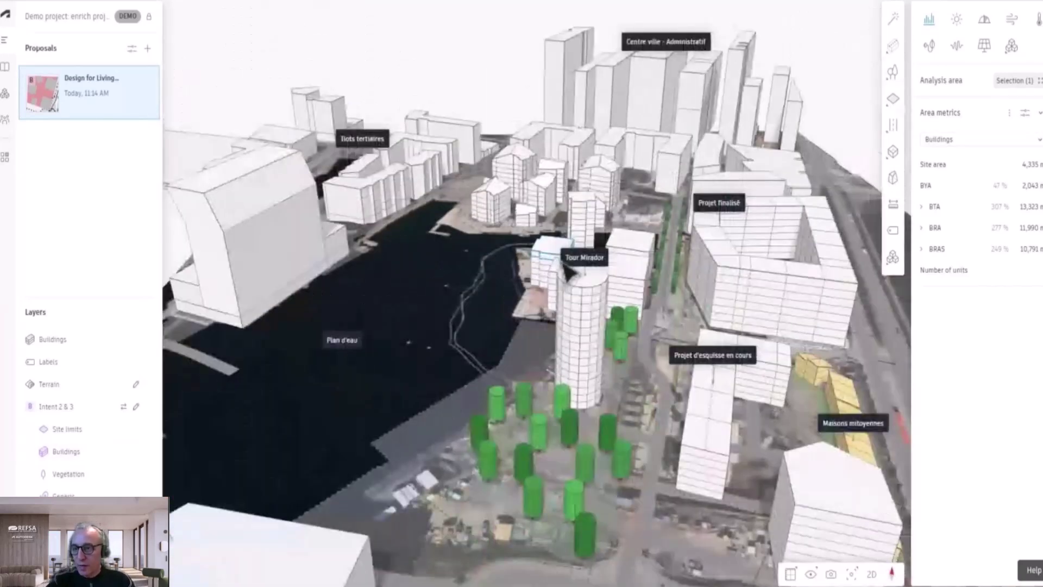
{"action": "left_click_drag", "start_coordinate": [567, 270], "coordinate": [758, 270]}
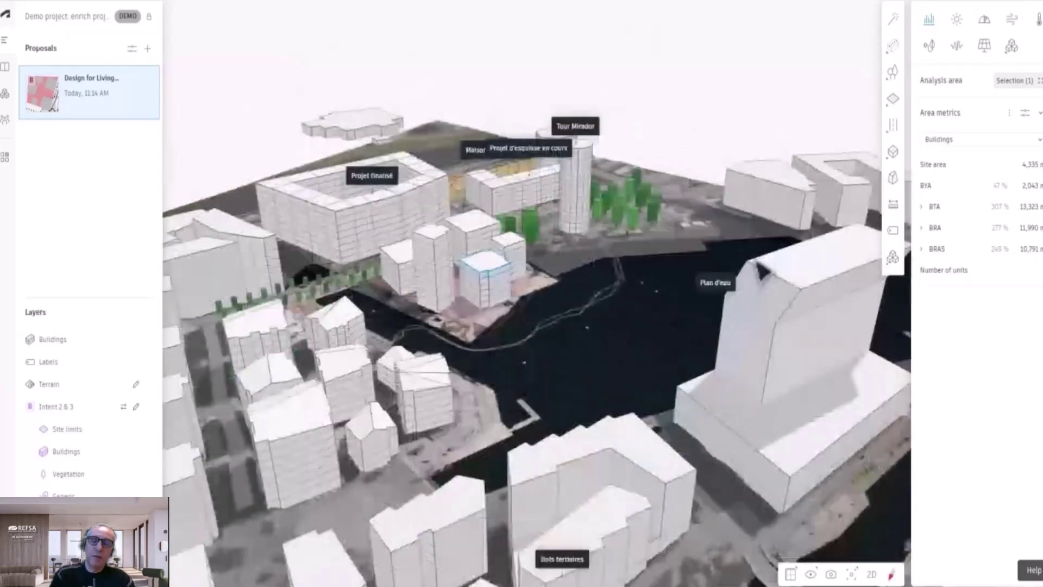
{"action": "left_click_drag", "start_coordinate": [761, 270], "coordinate": [526, 256]}
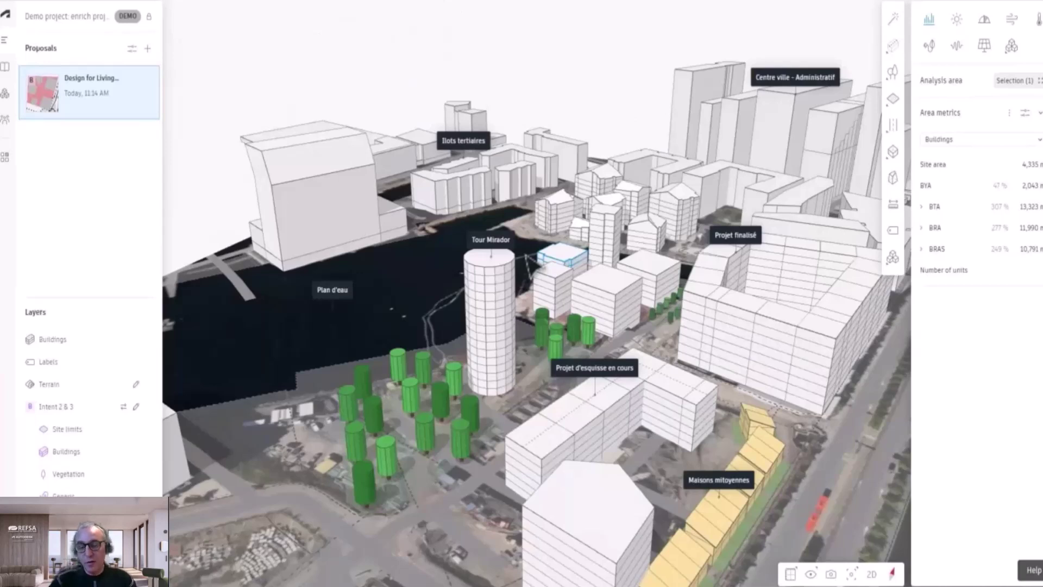
{"action": "left_click_drag", "start_coordinate": [563, 255], "coordinate": [515, 251]}
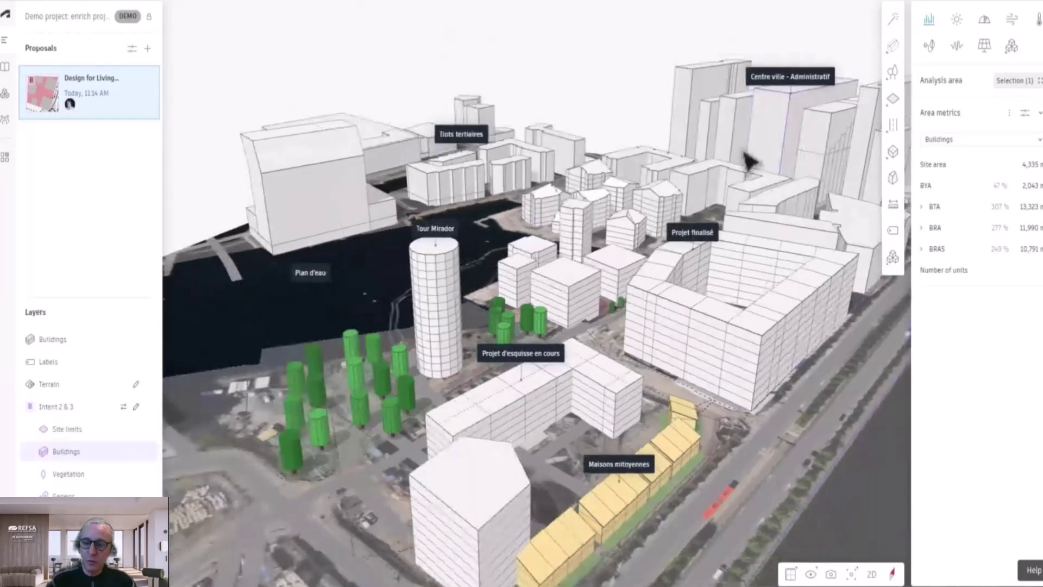
{"action": "left_click_drag", "start_coordinate": [511, 375], "coordinate": [515, 379]}
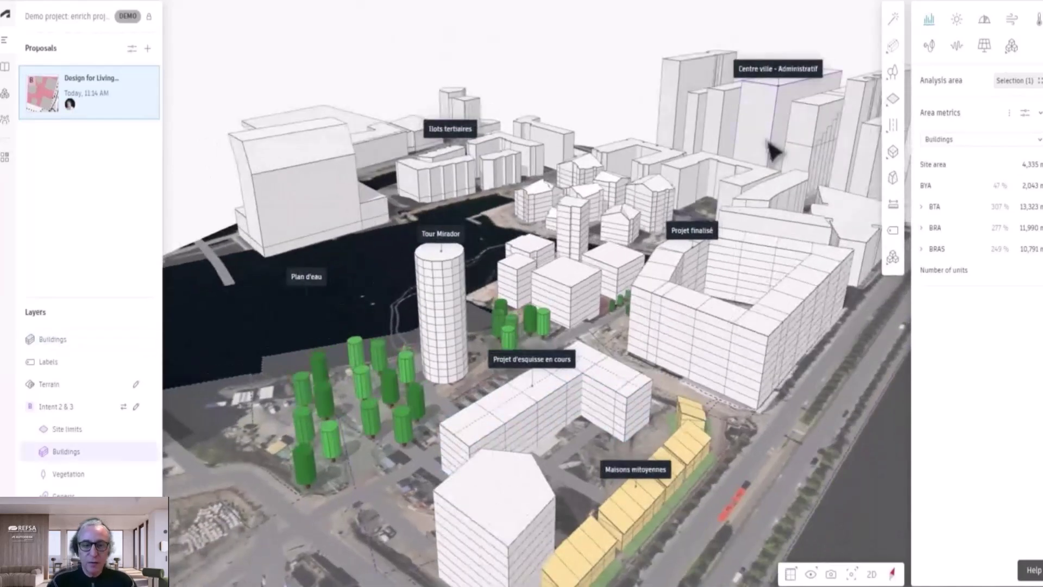
Step: Run the noise analysis on the proposal and open its detailed view
{"action": "left_click", "coordinate": [957, 45]}
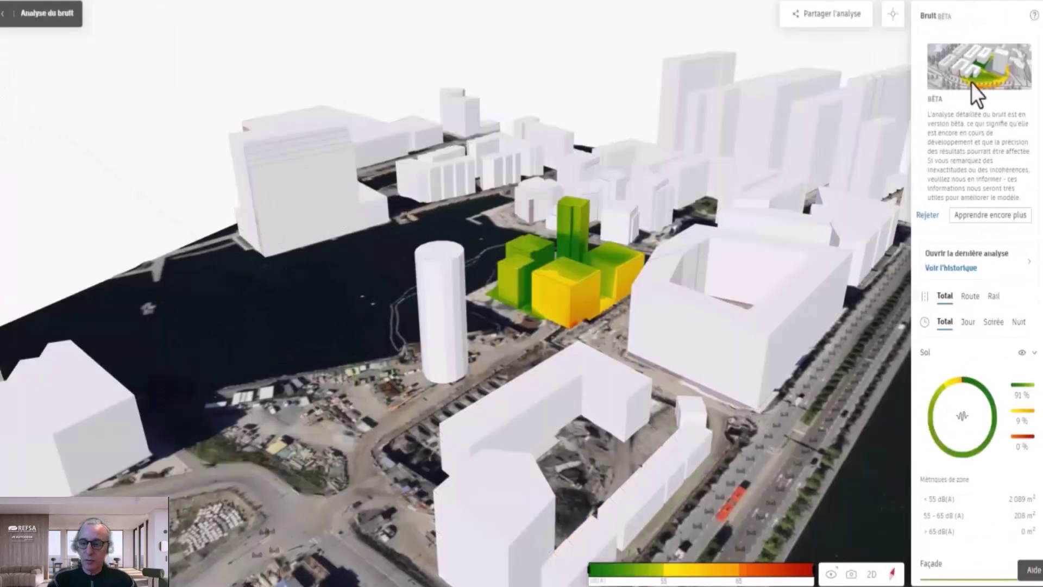
{"action": "mouse_move", "coordinate": [958, 383]}
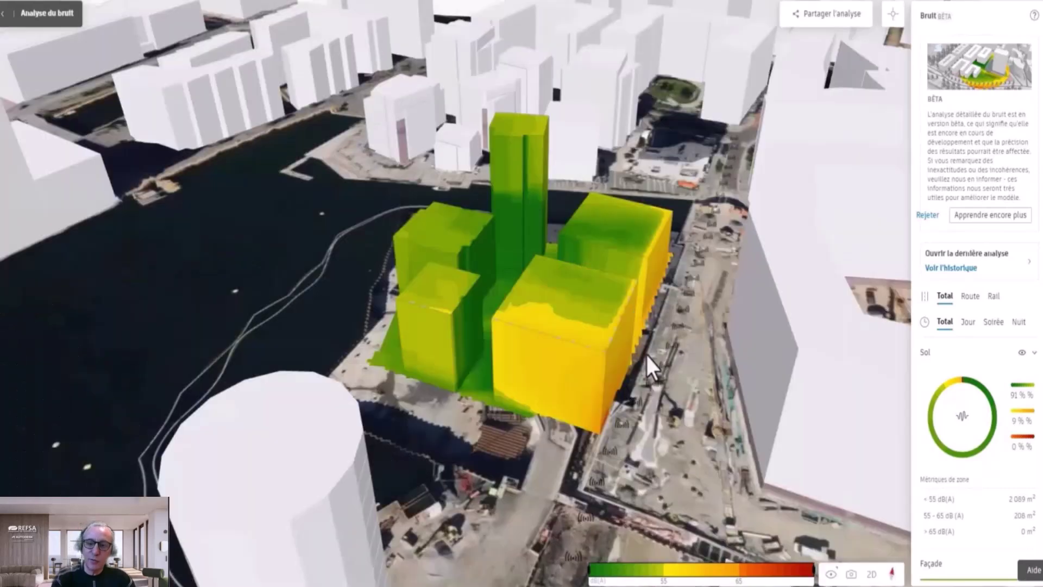
{"action": "scroll", "coordinate": [646, 354], "scroll_direction": "up", "scroll_amount": 2}
{"action": "scroll", "coordinate": [654, 371], "scroll_direction": "up", "scroll_amount": 5}
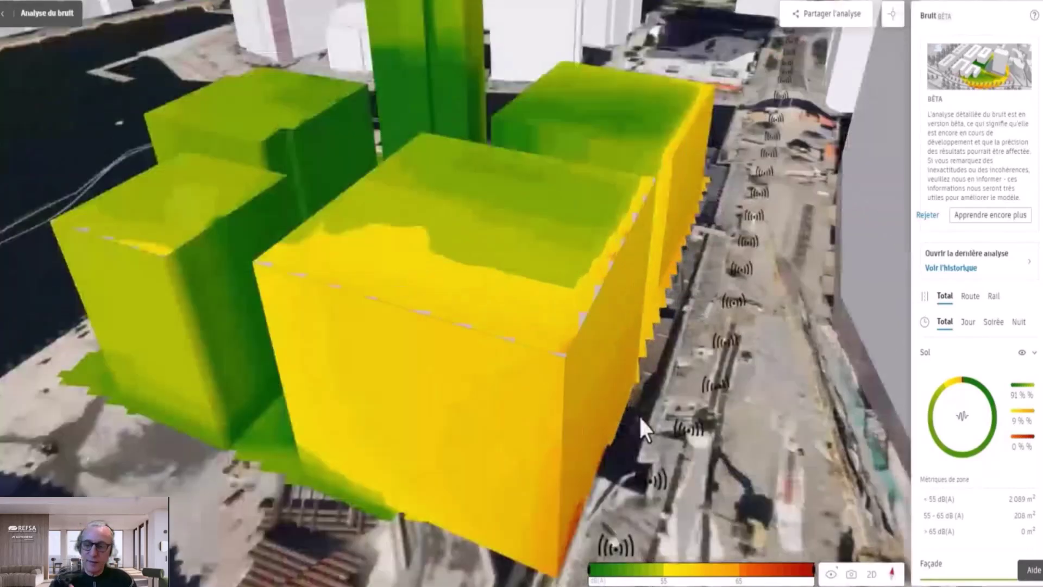
{"action": "scroll", "coordinate": [674, 397], "scroll_direction": "down", "scroll_amount": 4}
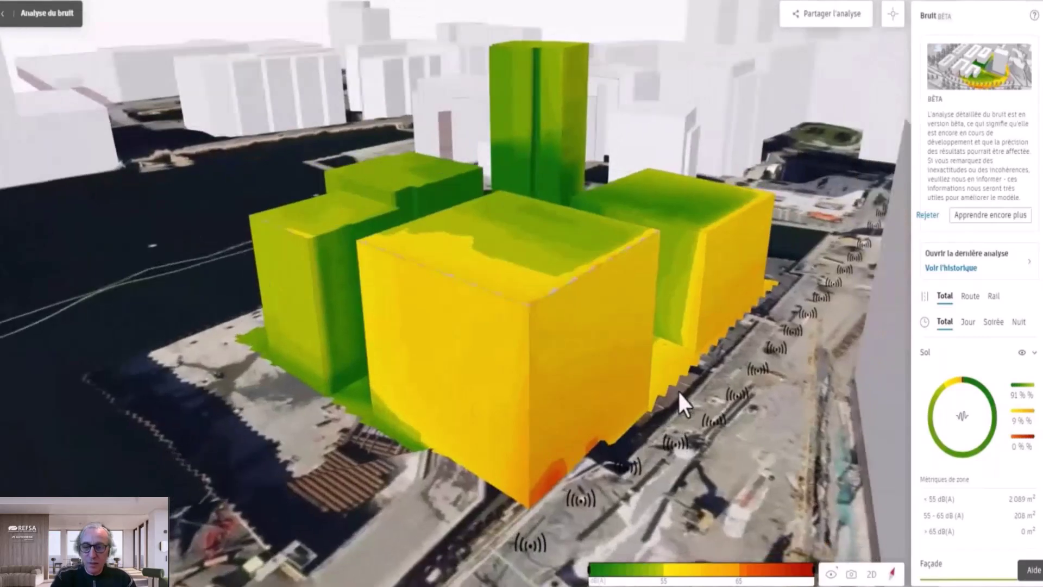
Step: Try hiding quiet levels with the legend filter and the Géométrie simplifiée slider, then reset both
{"action": "middle_click_drag", "start_coordinate": [677, 390], "coordinate": [607, 315]}
{"action": "left_click_drag", "start_coordinate": [591, 571], "coordinate": [729, 583]}
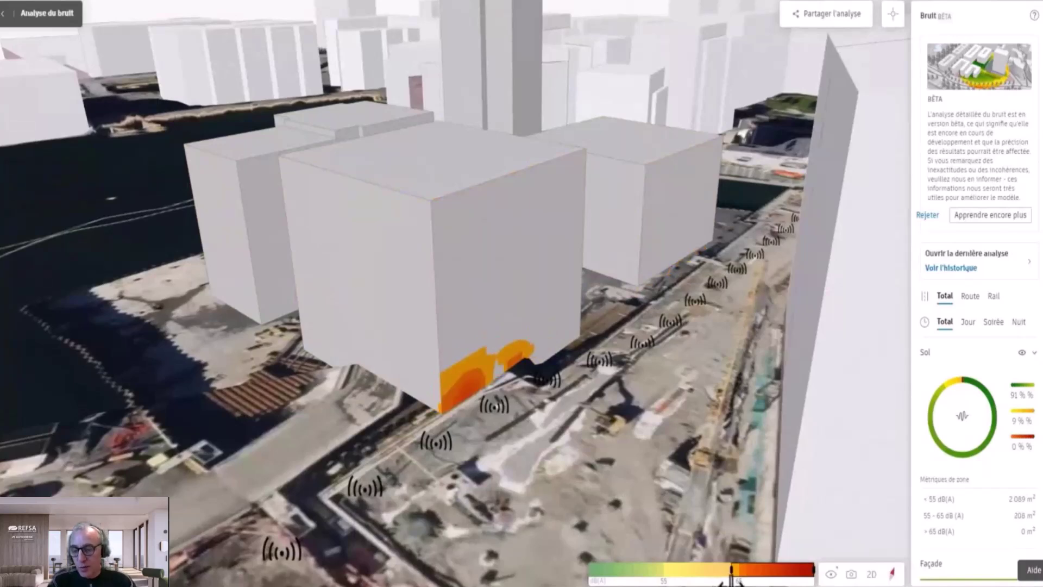
{"action": "left_click_drag", "start_coordinate": [725, 582], "coordinate": [590, 575]}
{"action": "scroll", "coordinate": [990, 344], "scroll_direction": "down", "scroll_amount": 3}
{"action": "left_click_drag", "start_coordinate": [922, 501], "coordinate": [1035, 506]}
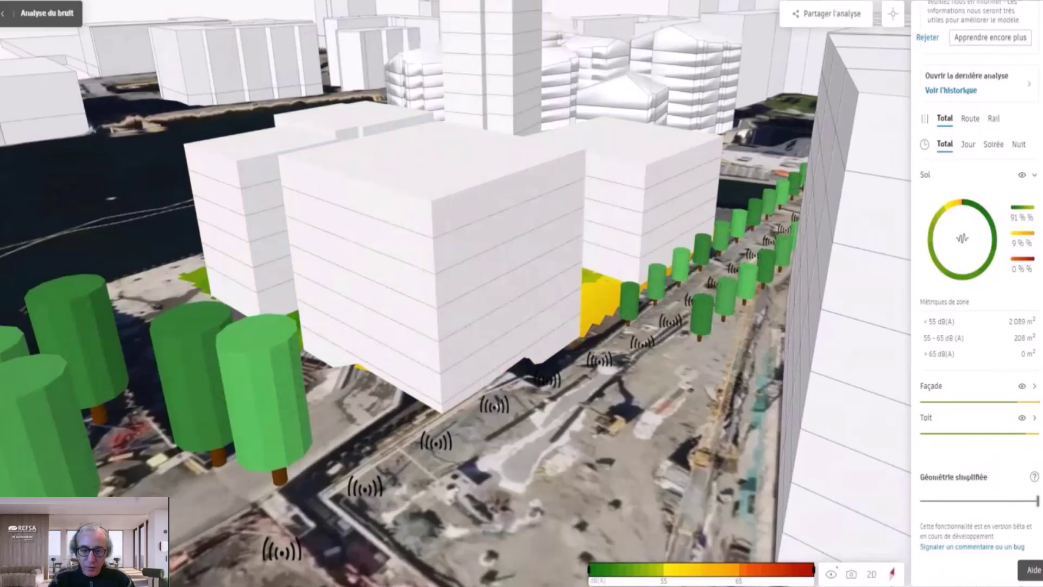
{"action": "left_click_drag", "start_coordinate": [1037, 500], "coordinate": [913, 493]}
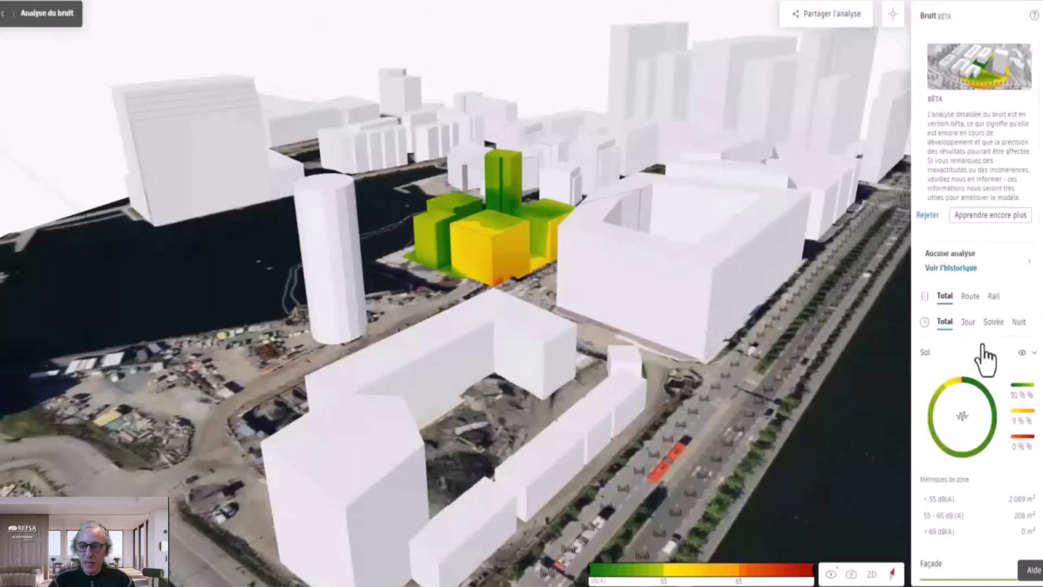
Step: Expand the Façade and Toit noise breakdowns and inspect their donut charts
{"action": "scroll", "coordinate": [983, 350], "scroll_direction": "down", "scroll_amount": 3}
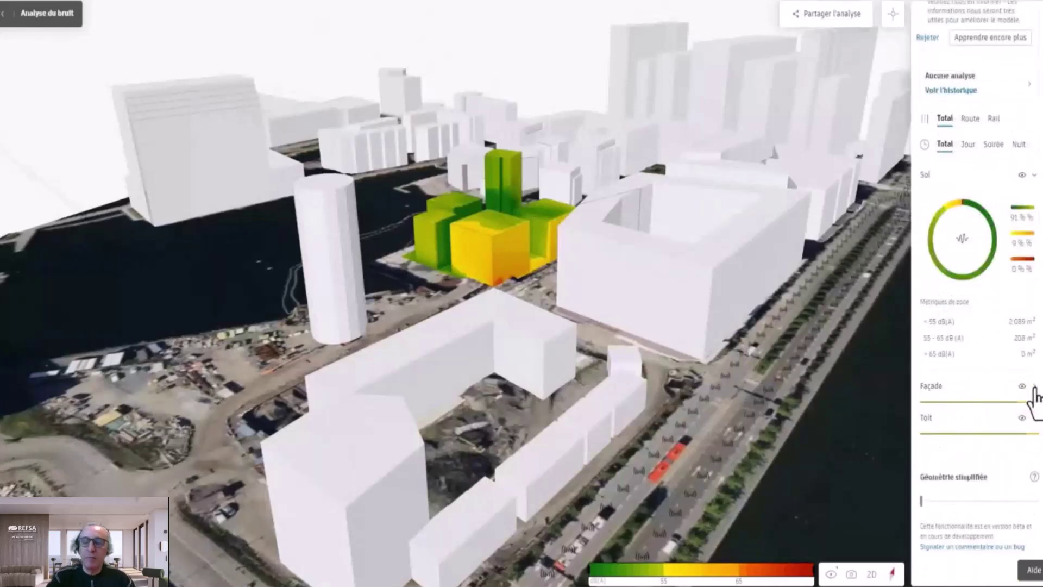
{"action": "left_click", "coordinate": [1035, 387]}
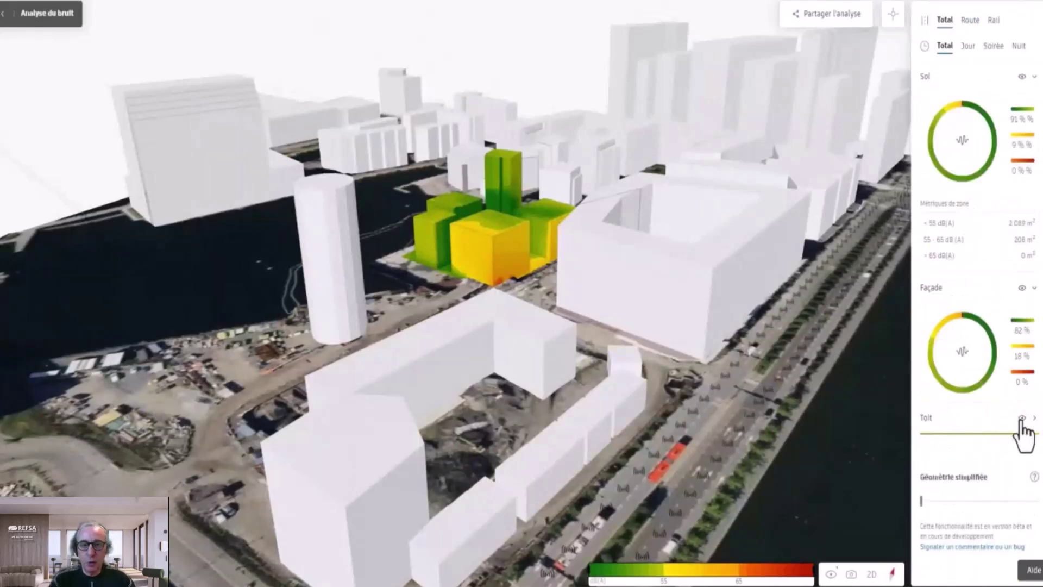
{"action": "left_click", "coordinate": [1034, 418]}
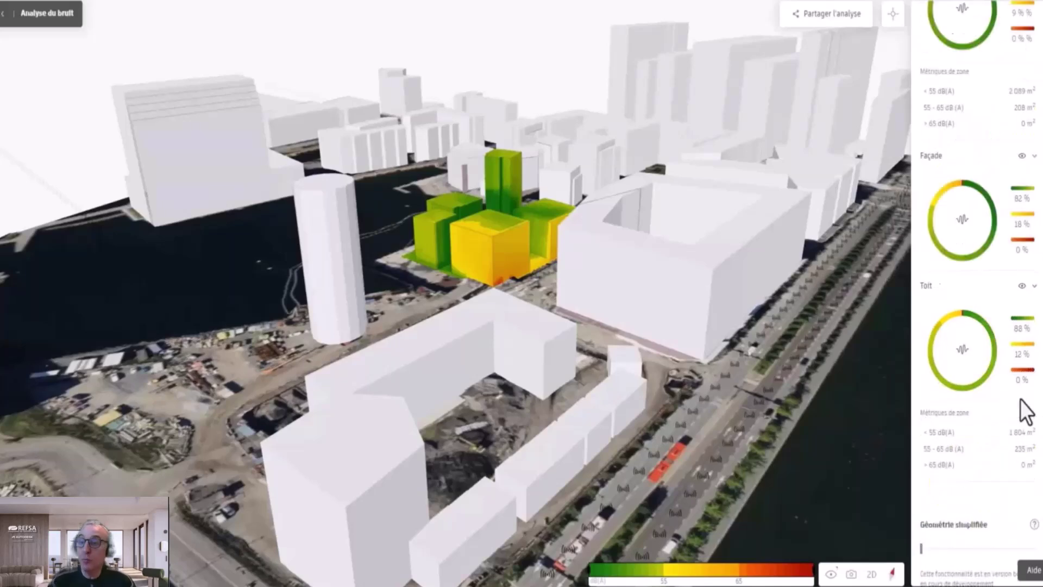
{"action": "scroll", "coordinate": [1018, 380], "scroll_direction": "up", "scroll_amount": 3}
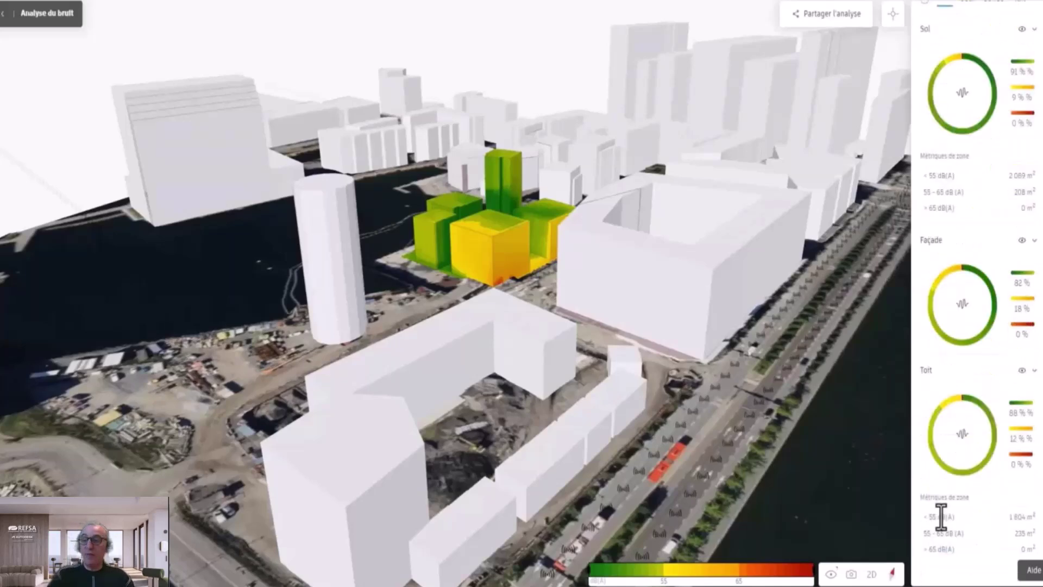
{"action": "scroll", "coordinate": [1021, 516], "scroll_direction": "down", "scroll_amount": 1}
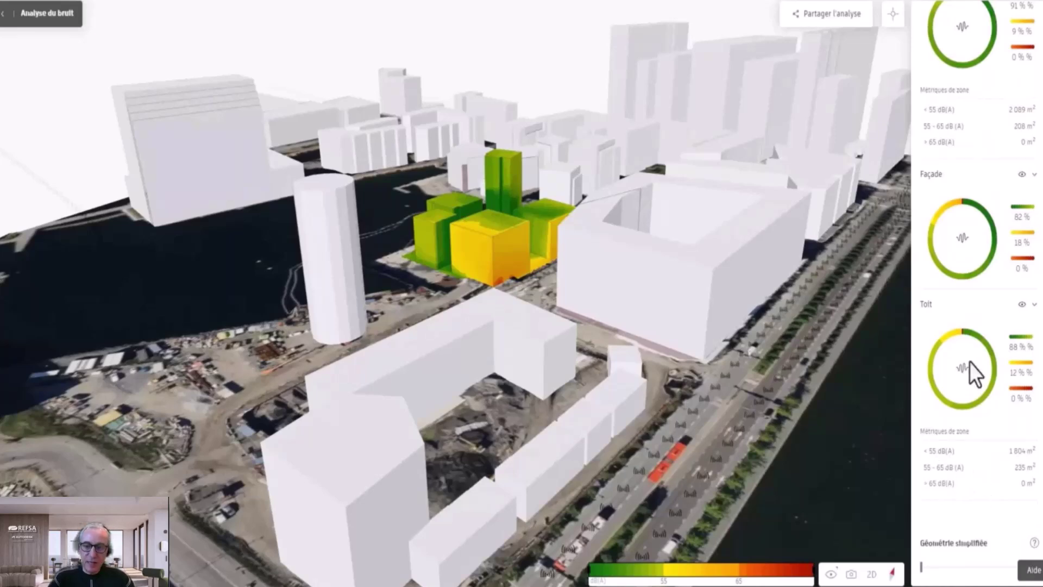
{"action": "mouse_move", "coordinate": [993, 379]}
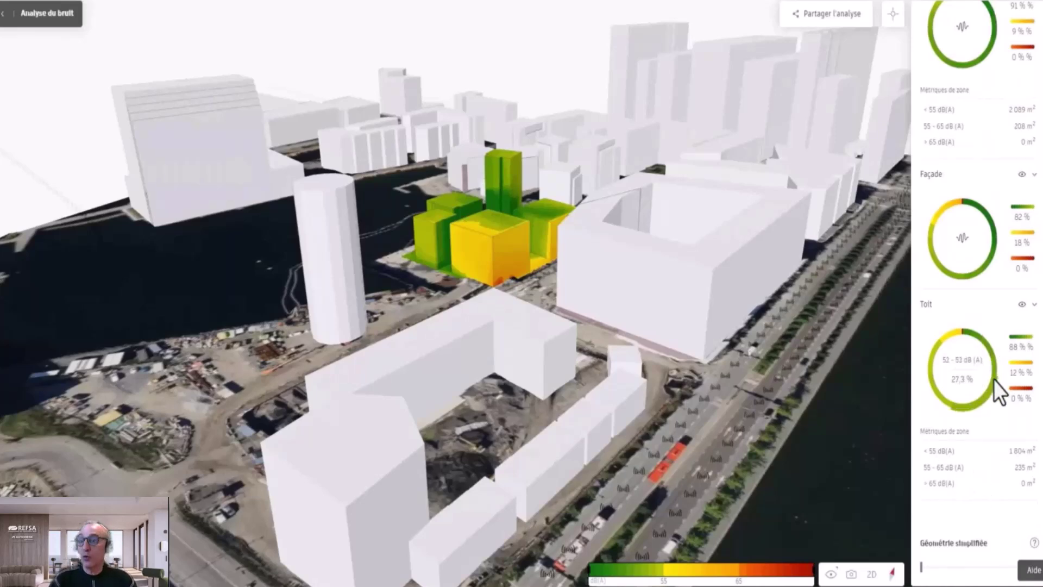
{"action": "mouse_move", "coordinate": [941, 263]}
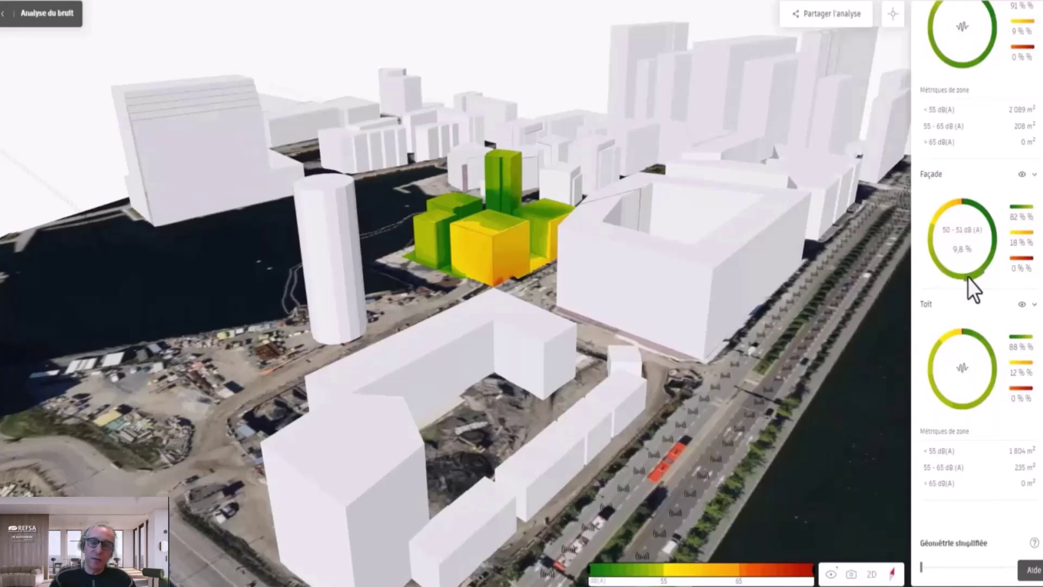
{"action": "scroll", "coordinate": [967, 278], "scroll_direction": "up", "scroll_amount": 1}
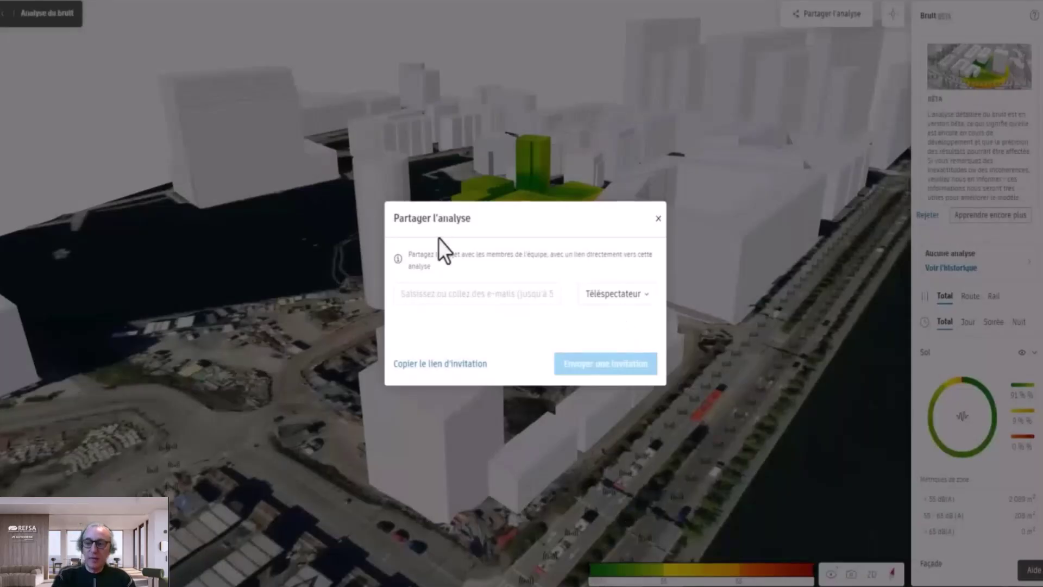
Step: Enter a colleague's e-mail as a Téléspectateur invitee and send the invitation
{"action": "left_click", "coordinate": [478, 298]}
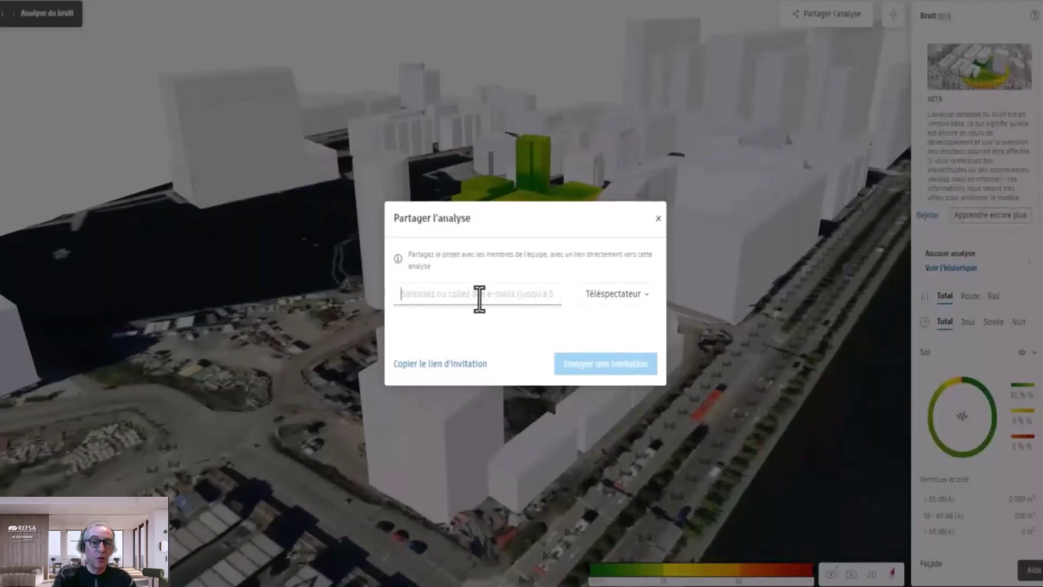
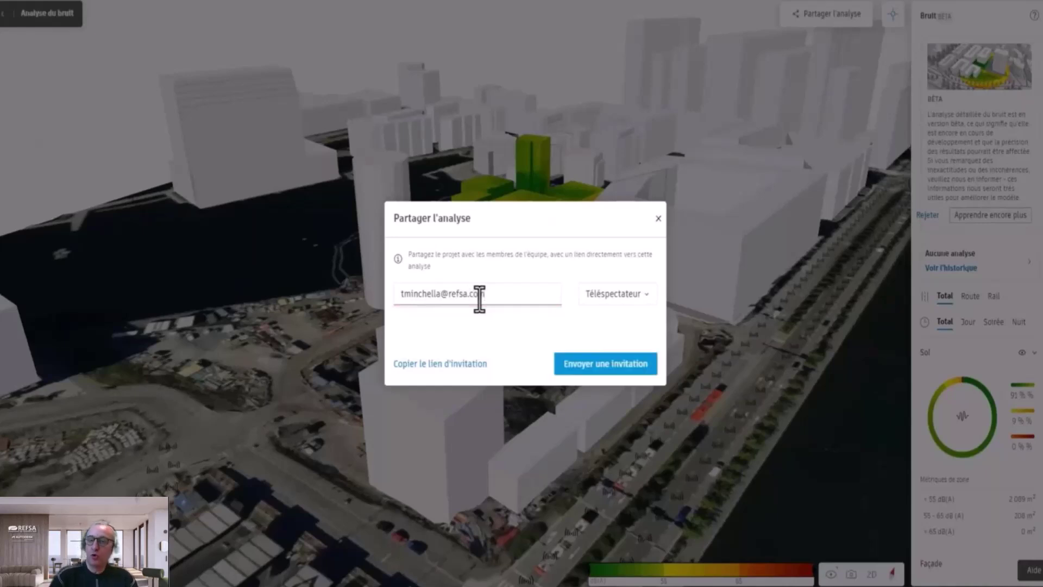
{"action": "left_click", "coordinate": [644, 295]}
{"action": "left_click", "coordinate": [502, 325]}
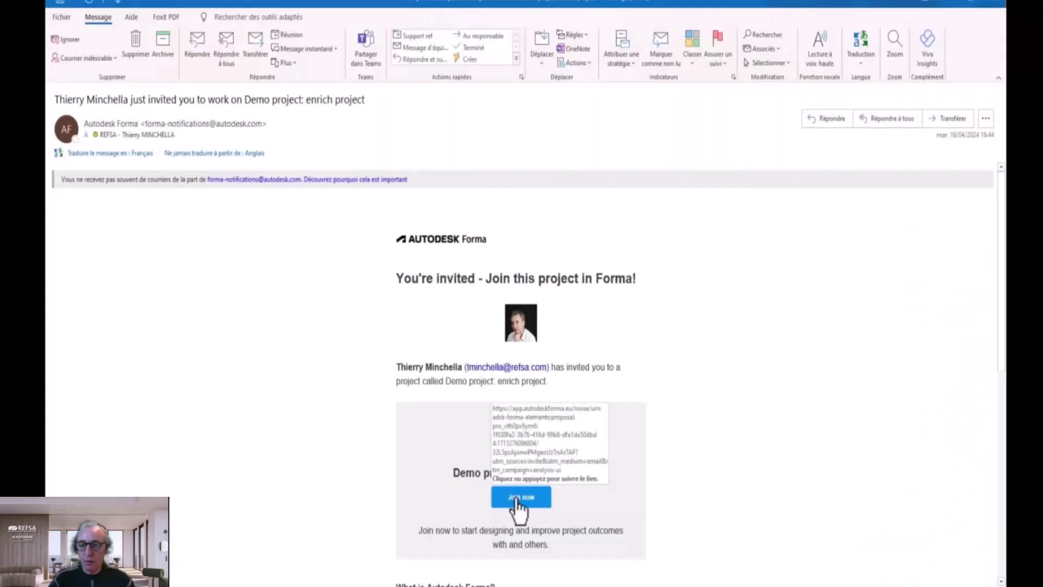
Step: Open the shared analysis from the Join now link and orbit around the noise-coloured buildings
{"action": "left_click", "coordinate": [515, 499]}
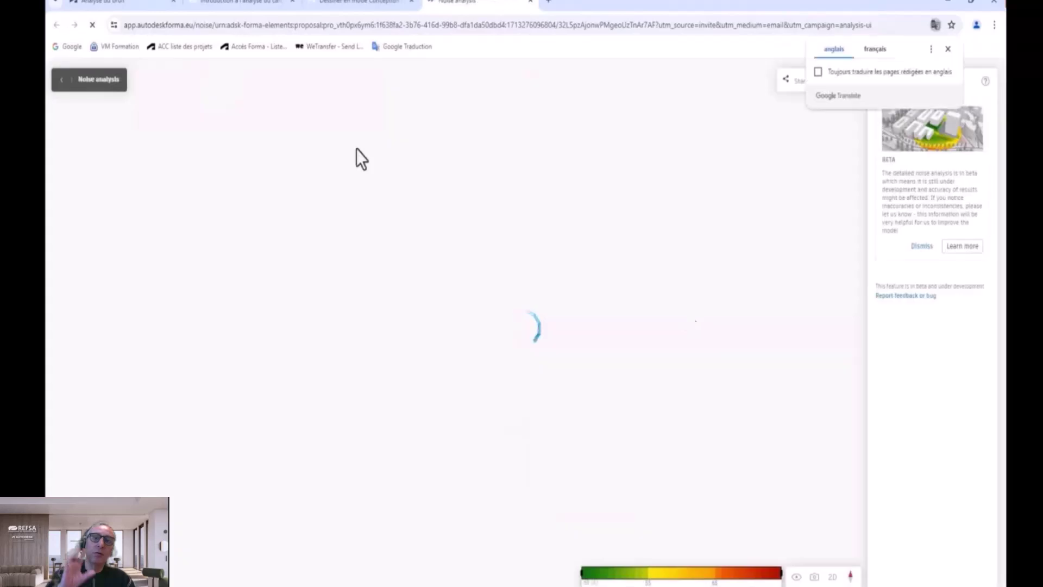
{"action": "right_click_drag", "start_coordinate": [584, 408], "coordinate": [643, 326]}
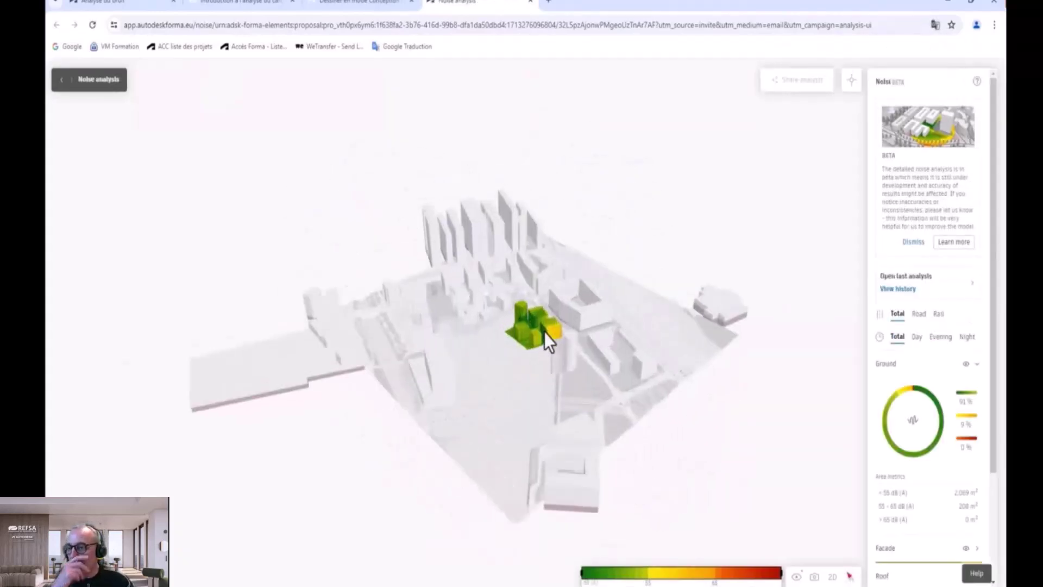
{"action": "scroll", "coordinate": [544, 331], "scroll_direction": "up", "scroll_amount": 8}
{"action": "right_click_drag", "start_coordinate": [545, 333], "coordinate": [565, 326]}
{"action": "scroll", "coordinate": [438, 364], "scroll_direction": "up", "scroll_amount": 6}
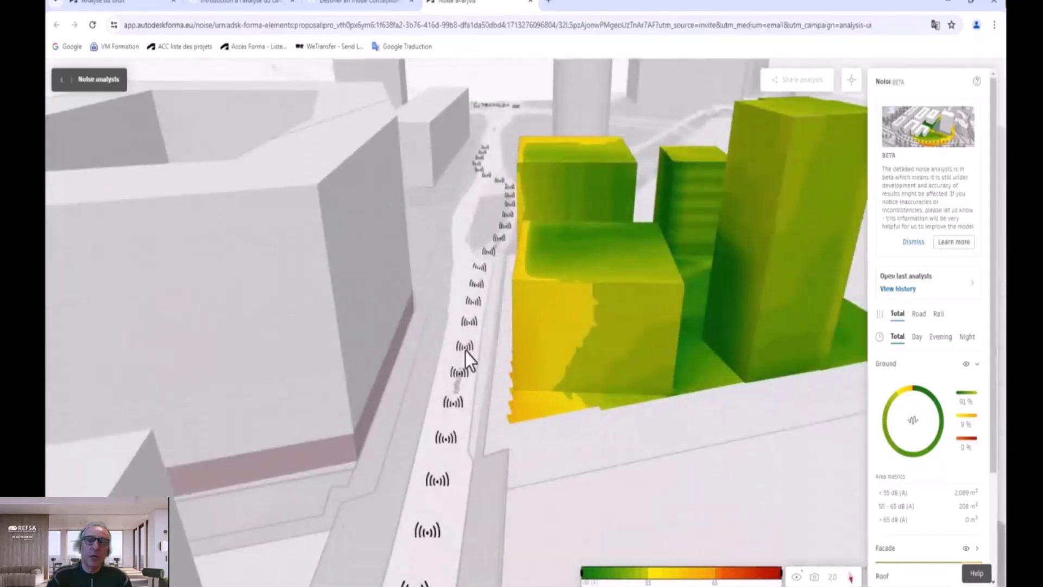
{"action": "right_click_drag", "start_coordinate": [465, 351], "coordinate": [482, 352]}
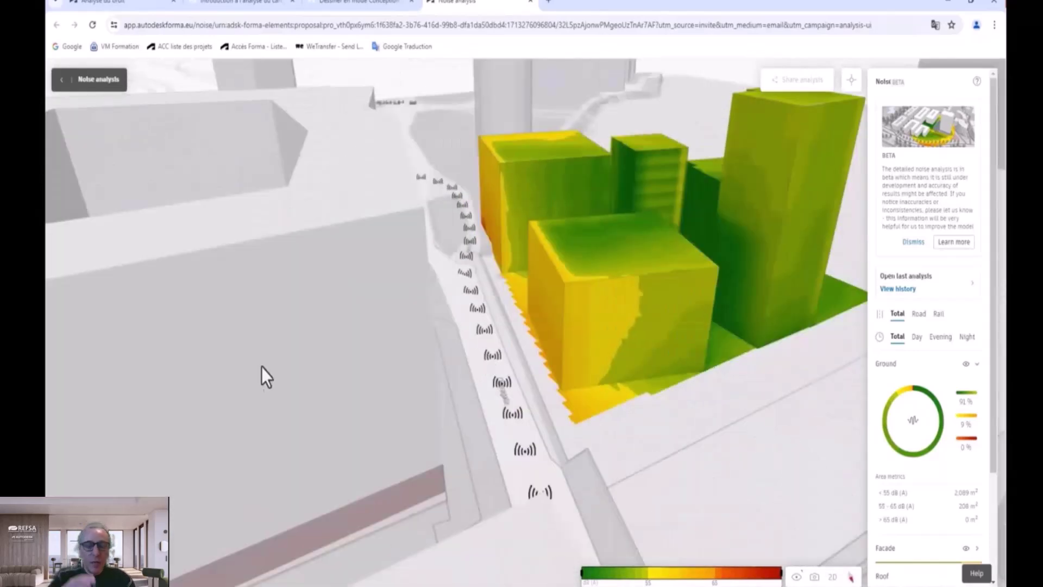
{"action": "scroll", "coordinate": [262, 366], "scroll_direction": "down", "scroll_amount": 6}
{"action": "right_click_drag", "start_coordinate": [268, 438], "coordinate": [393, 419]}
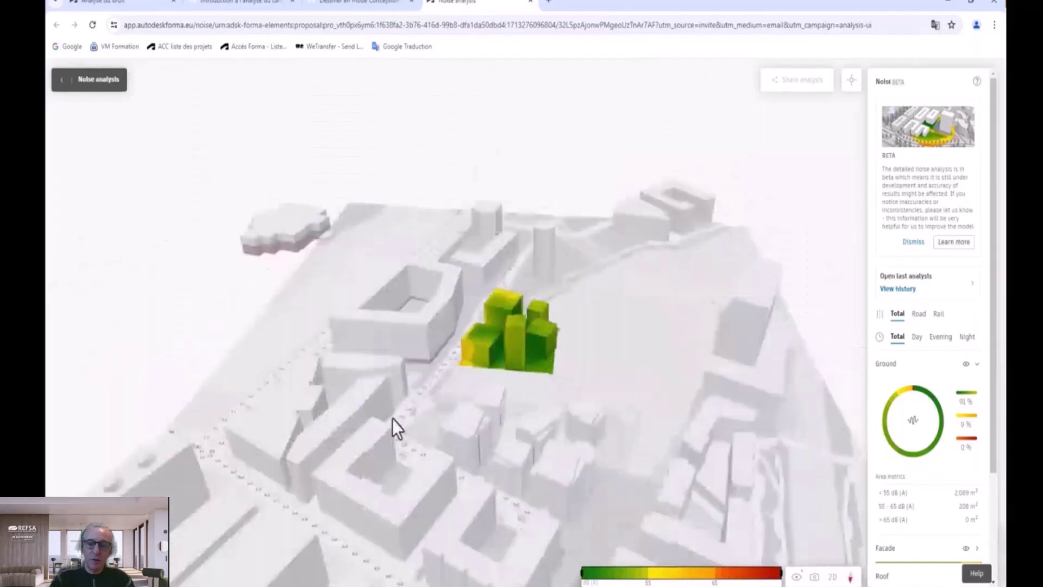
{"action": "scroll", "coordinate": [473, 342], "scroll_direction": "up", "scroll_amount": 5}
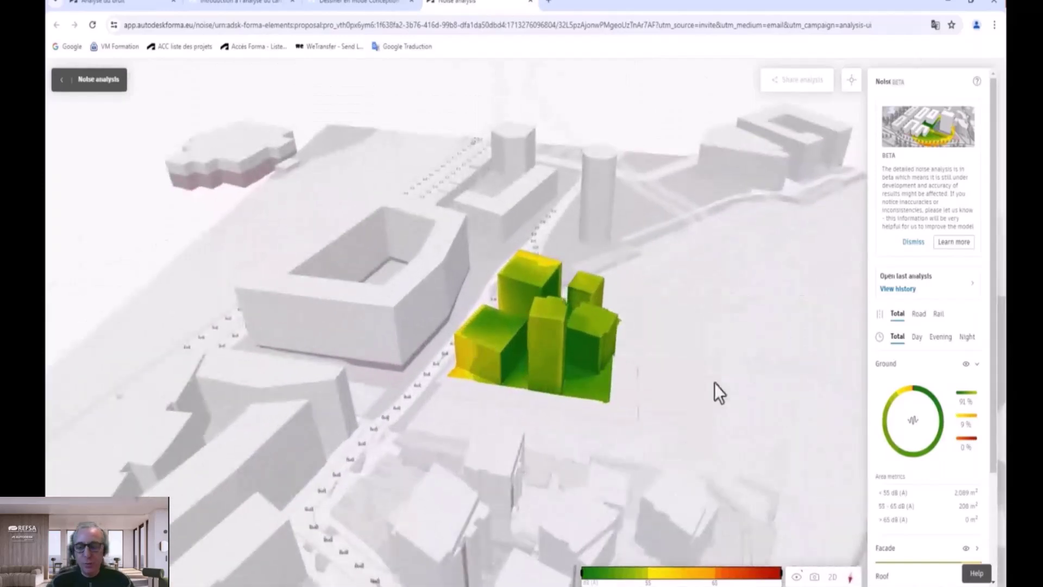
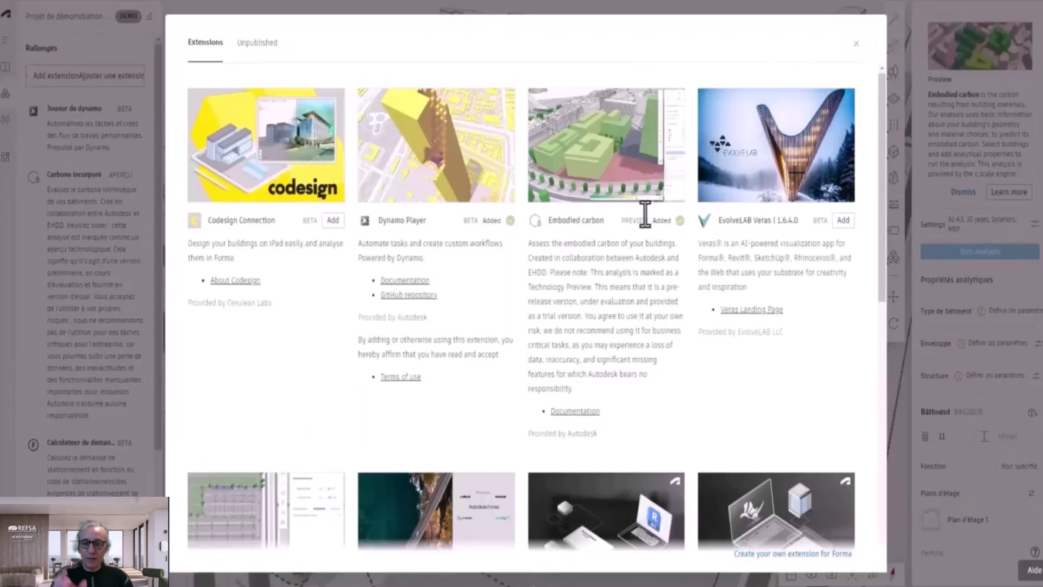
Step: Open the Embodied carbon extension analysis and its settings showing 30 years and A1-A3 scope
{"action": "left_click", "coordinate": [856, 44]}
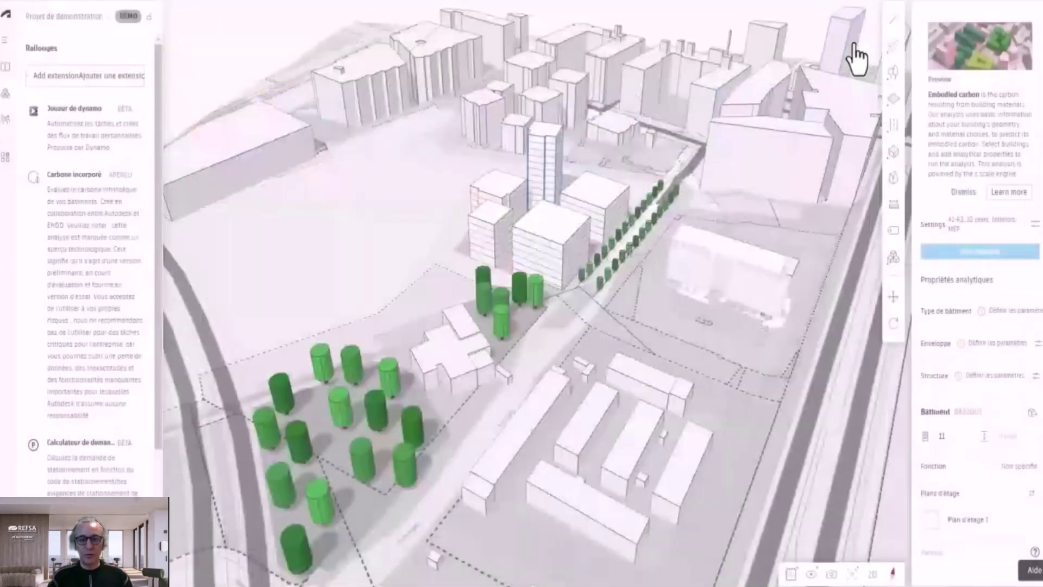
{"action": "left_click", "coordinate": [1012, 49]}
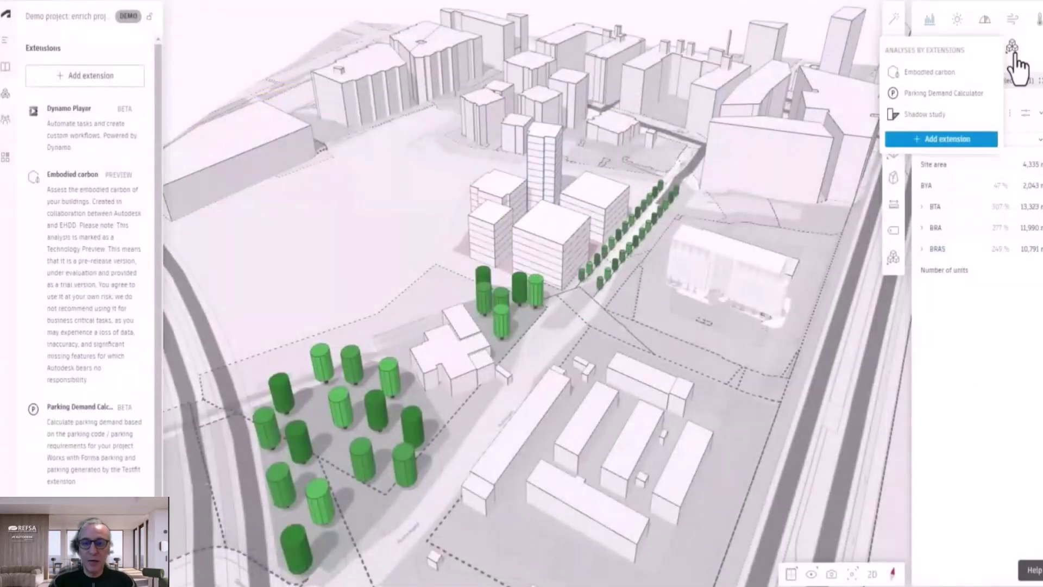
{"action": "left_click", "coordinate": [954, 75]}
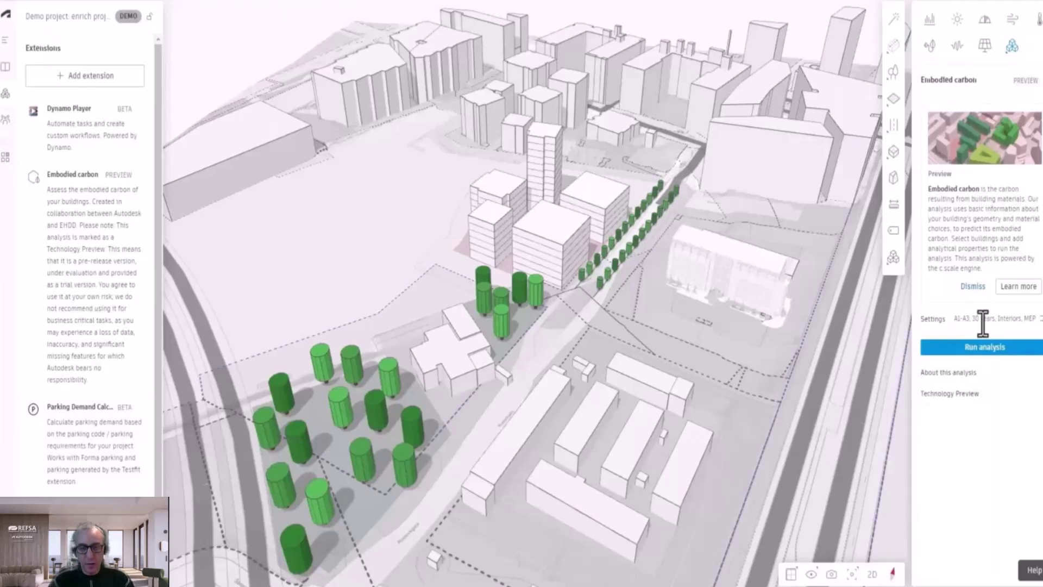
{"action": "left_click", "coordinate": [1037, 321]}
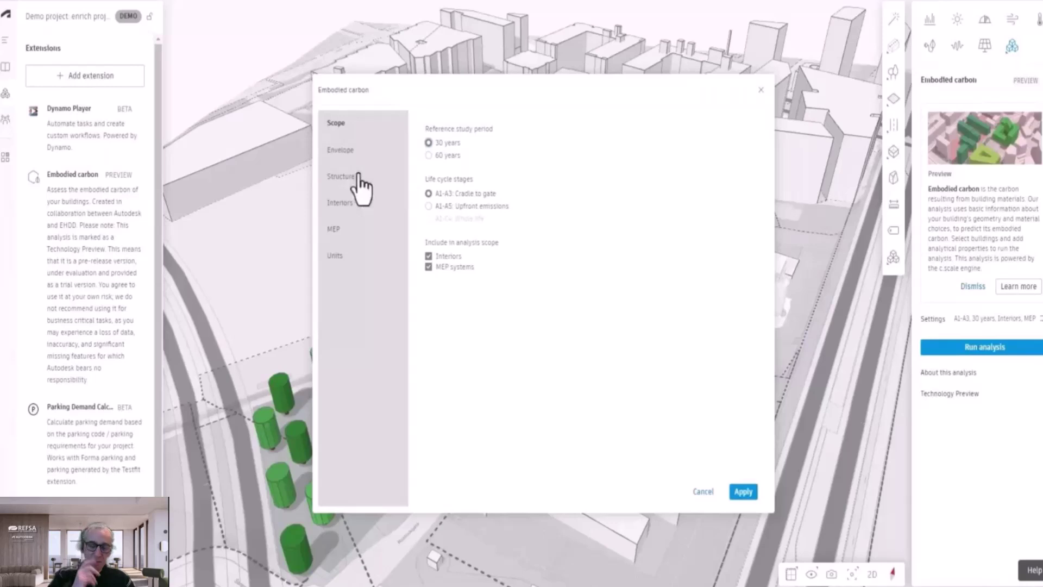
Step: Review the Envelope, Structure, Interiors, MEP and Units carbon settings, then apply them with metric units
{"action": "left_click", "coordinate": [341, 153]}
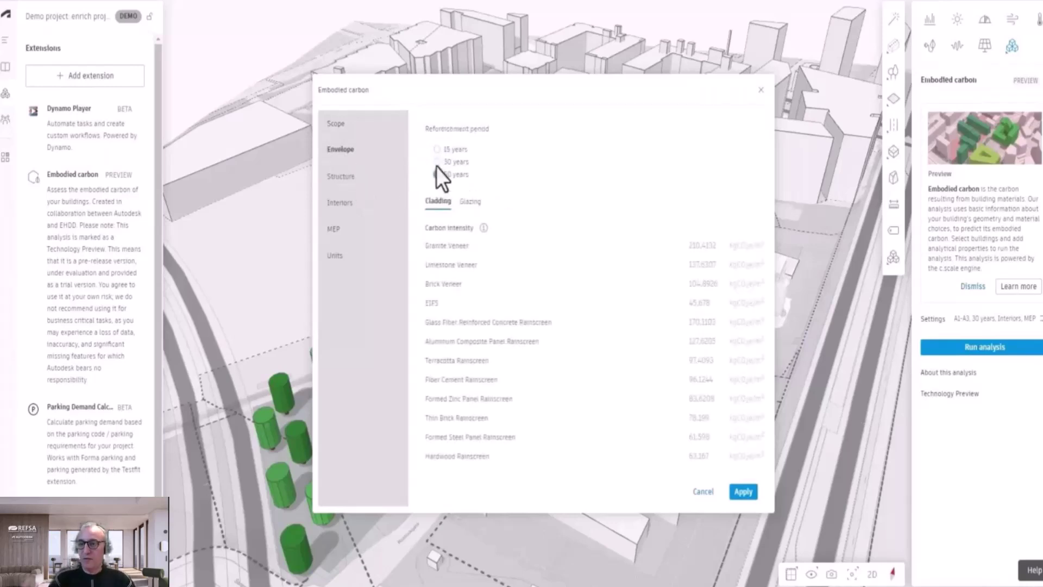
{"action": "left_click", "coordinate": [342, 181]}
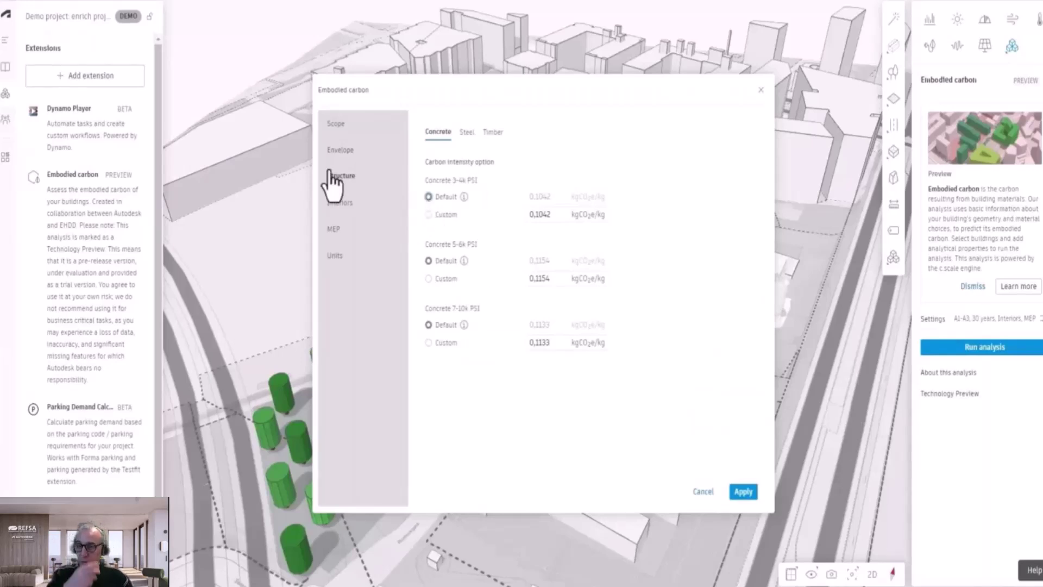
{"action": "left_click", "coordinate": [342, 217]}
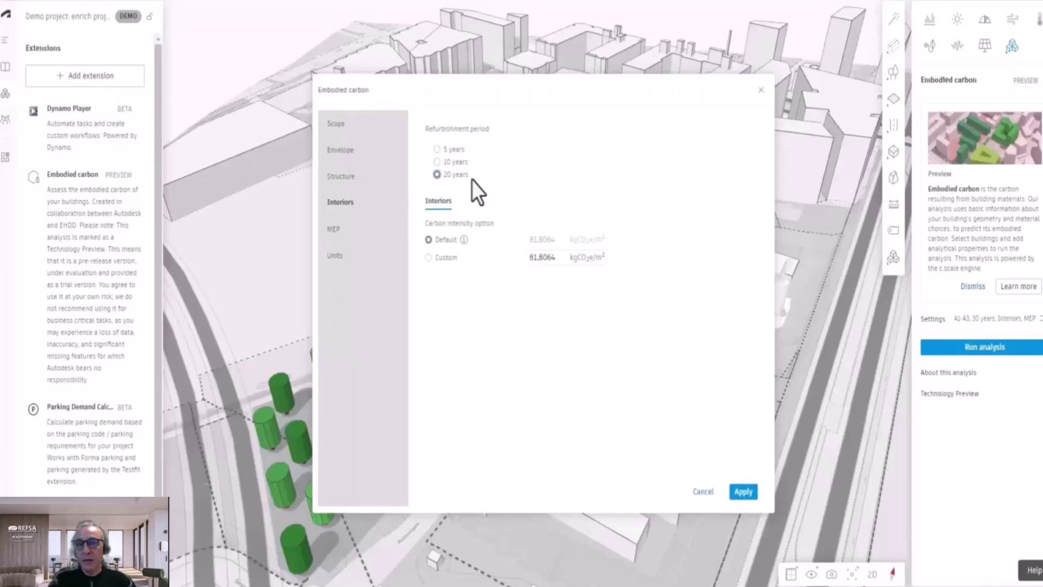
{"action": "double_click", "coordinate": [550, 262]}
{"action": "left_click", "coordinate": [503, 302]}
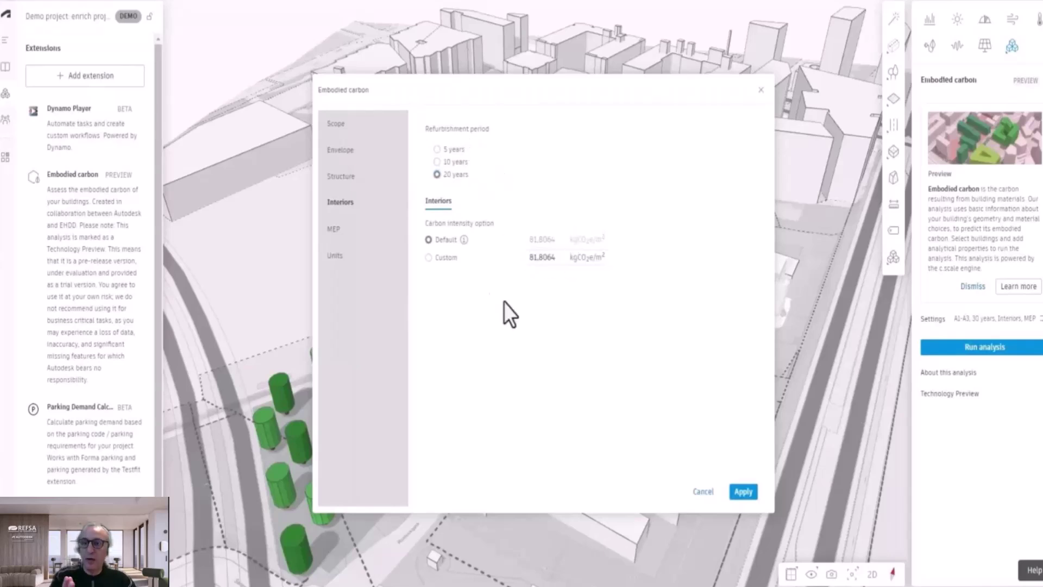
{"action": "left_click", "coordinate": [333, 228]}
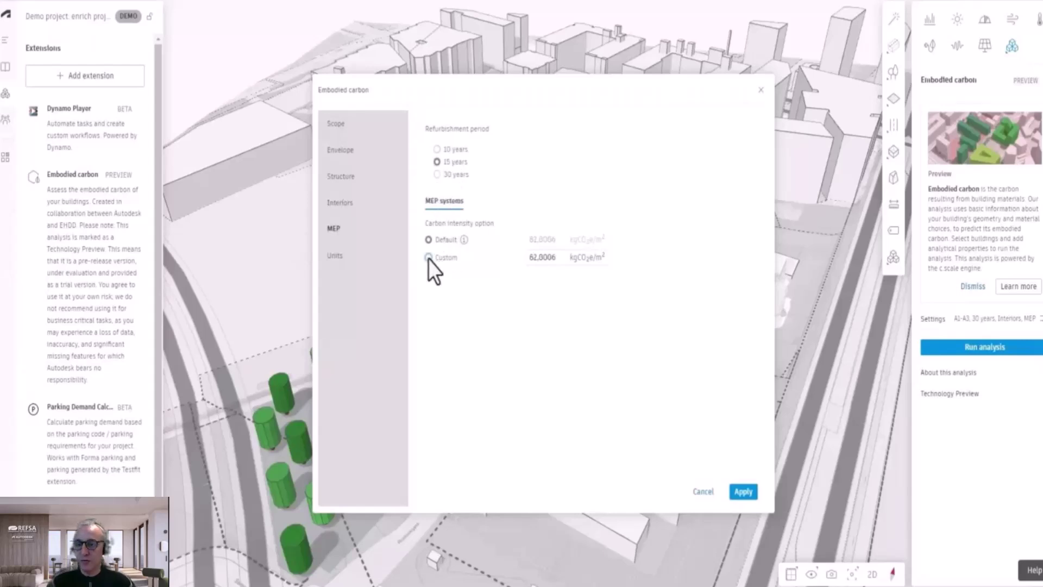
{"action": "left_click", "coordinate": [335, 256]}
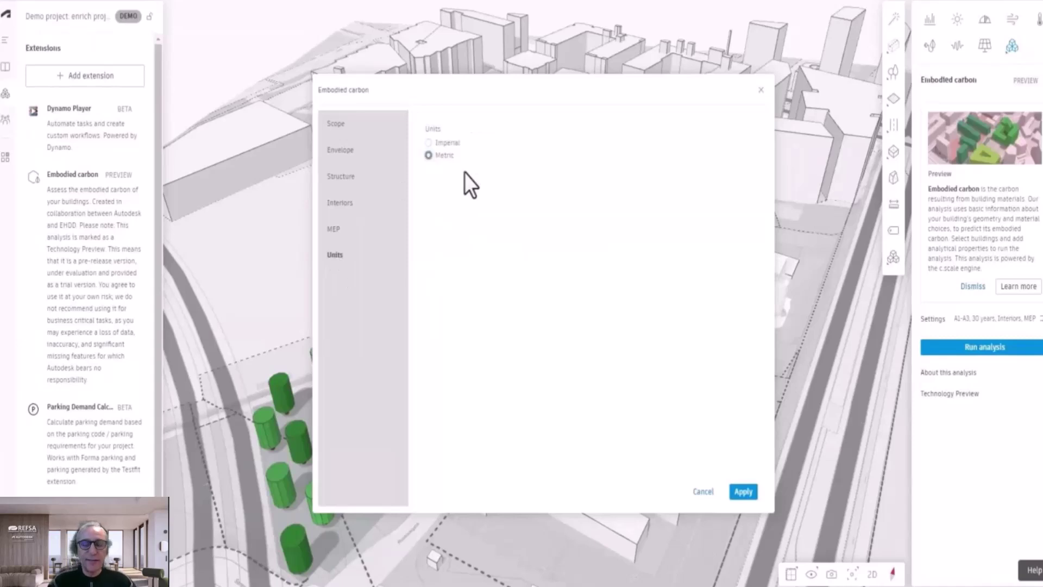
{"action": "left_click", "coordinate": [742, 492]}
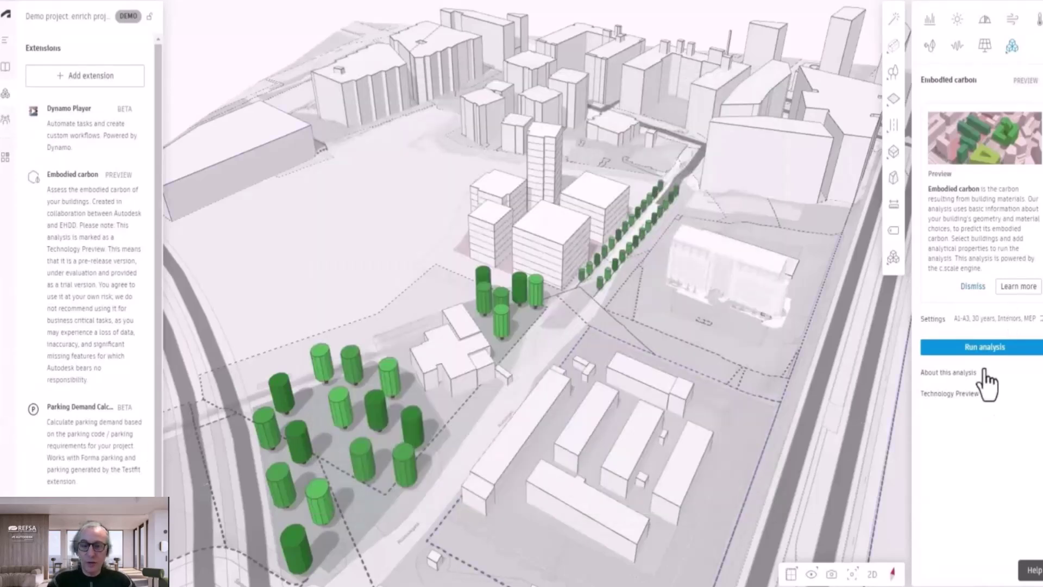
Step: Select the tall tower and check its building type (Residential) and envelope cladding options
{"action": "left_click", "coordinate": [994, 352]}
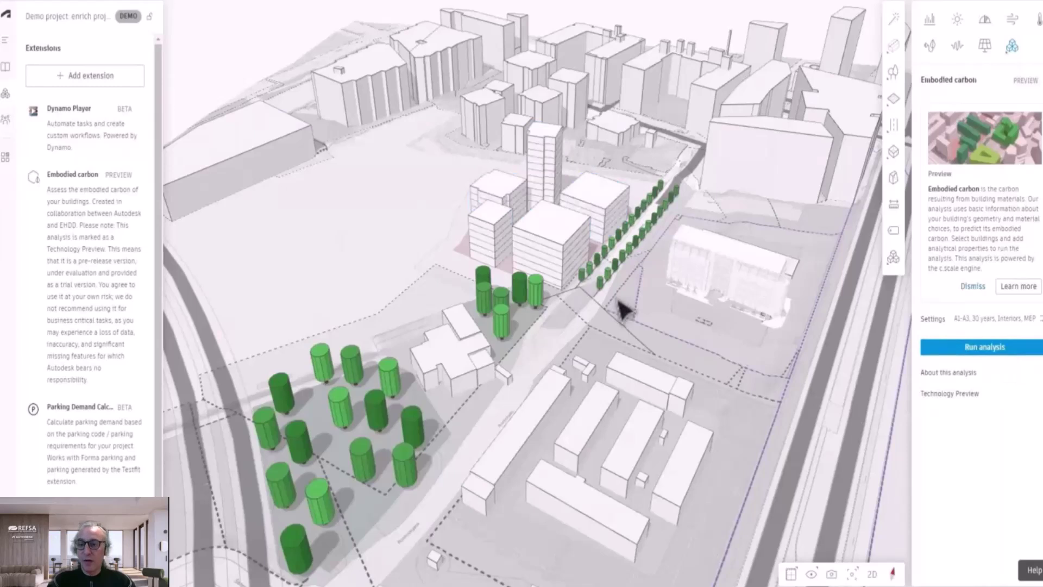
{"action": "left_click", "coordinate": [550, 144]}
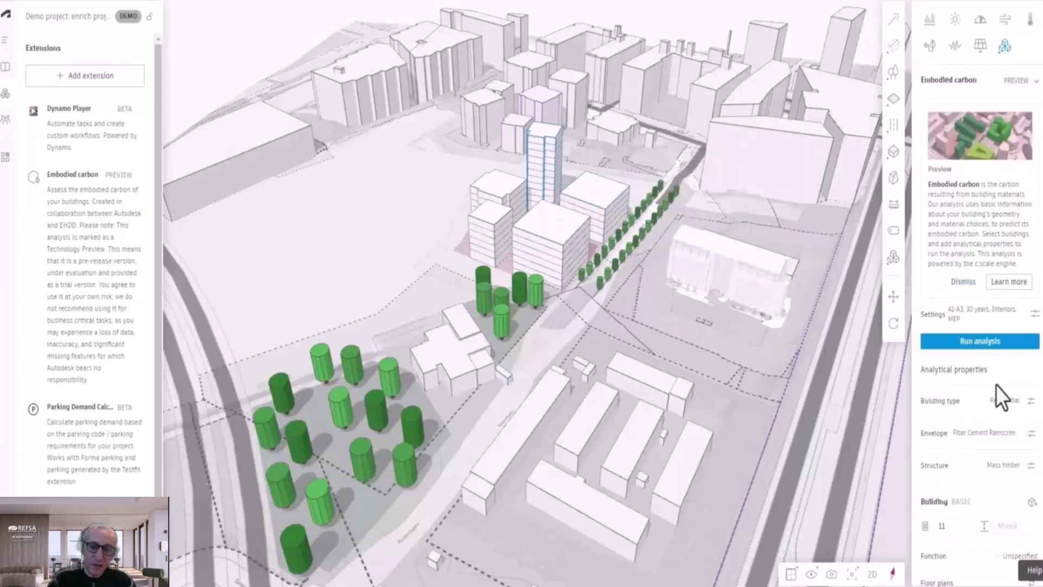
{"action": "scroll", "coordinate": [996, 384], "scroll_direction": "down", "scroll_amount": 3}
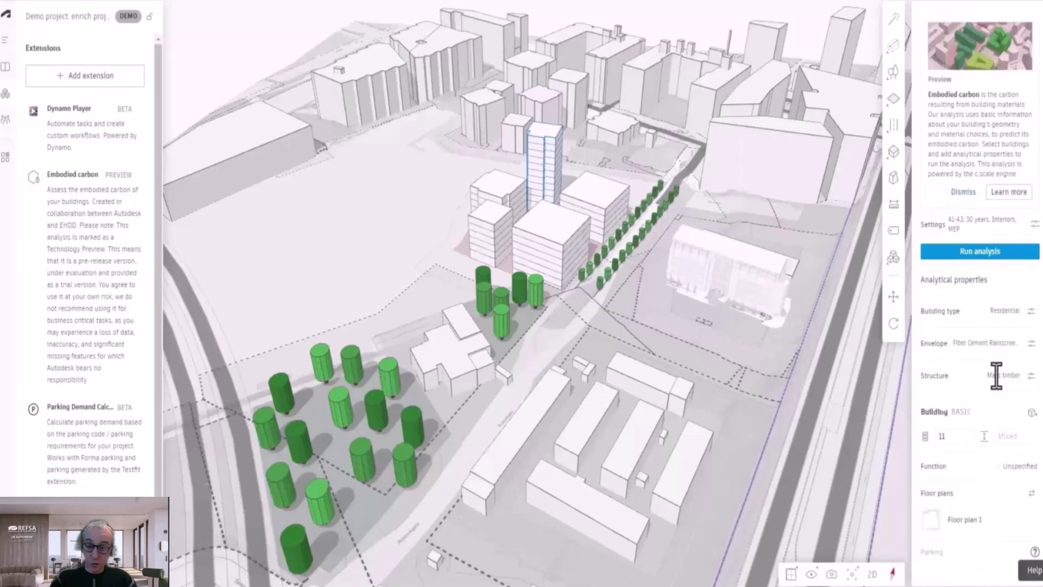
{"action": "left_click", "coordinate": [1031, 311]}
{"action": "left_click", "coordinate": [896, 353]}
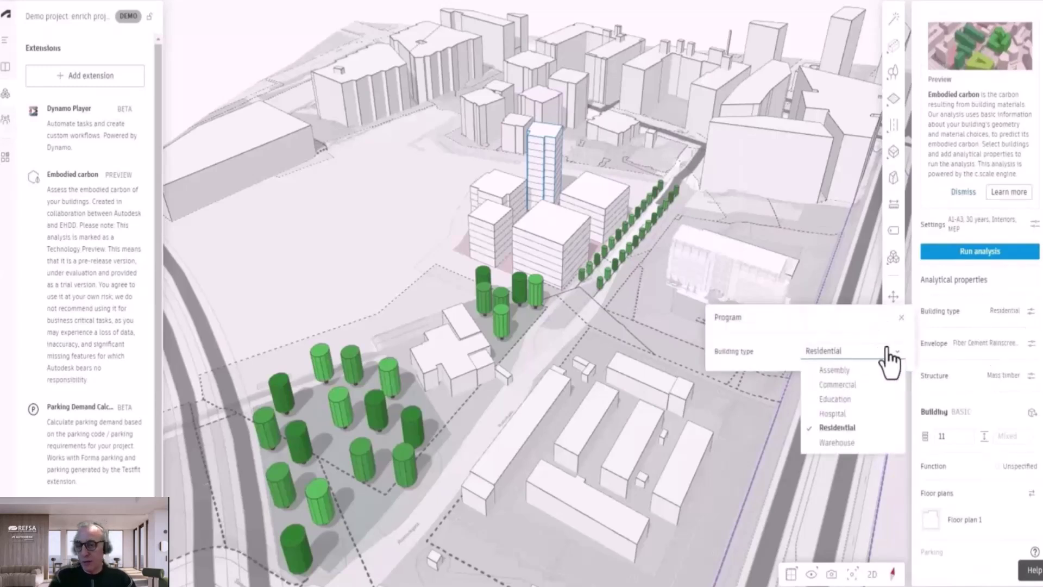
{"action": "left_click", "coordinate": [1032, 342]}
{"action": "left_click", "coordinate": [1031, 342]}
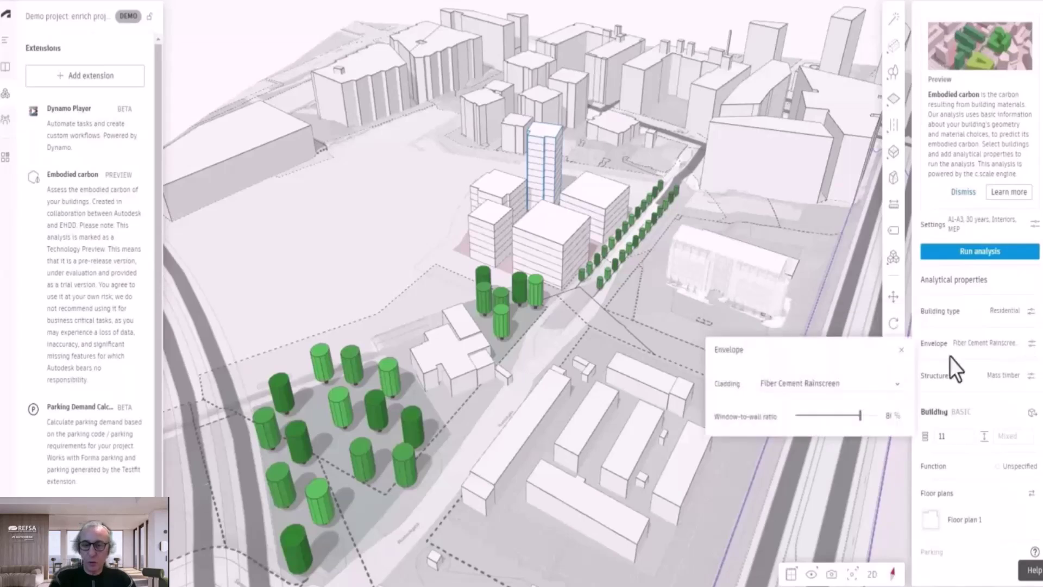
{"action": "left_click", "coordinate": [903, 384]}
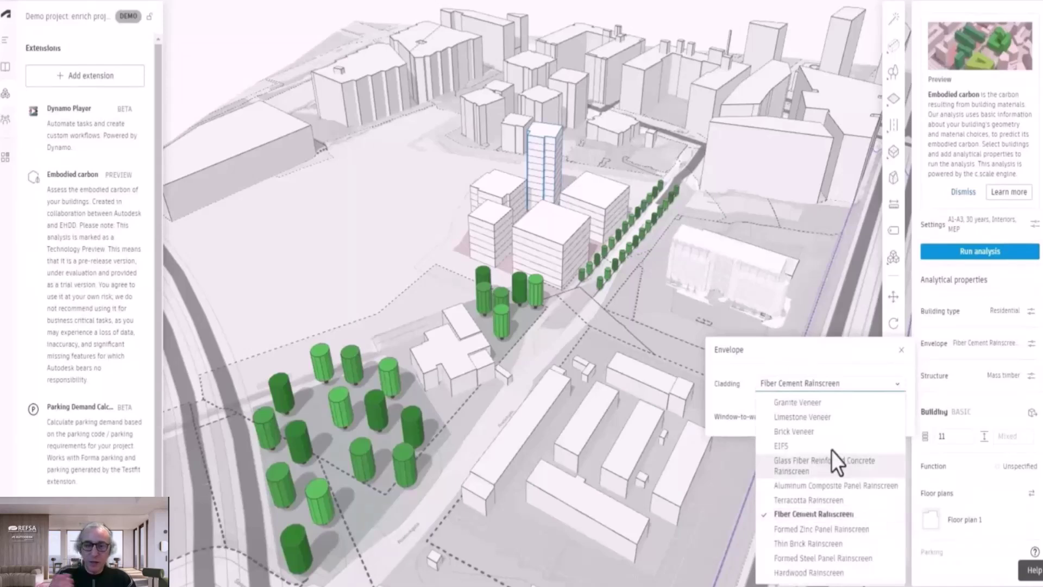
Step: Set the tower's structure to Reinforced concrete and run the embodied carbon analysis
{"action": "left_click", "coordinate": [1032, 375]}
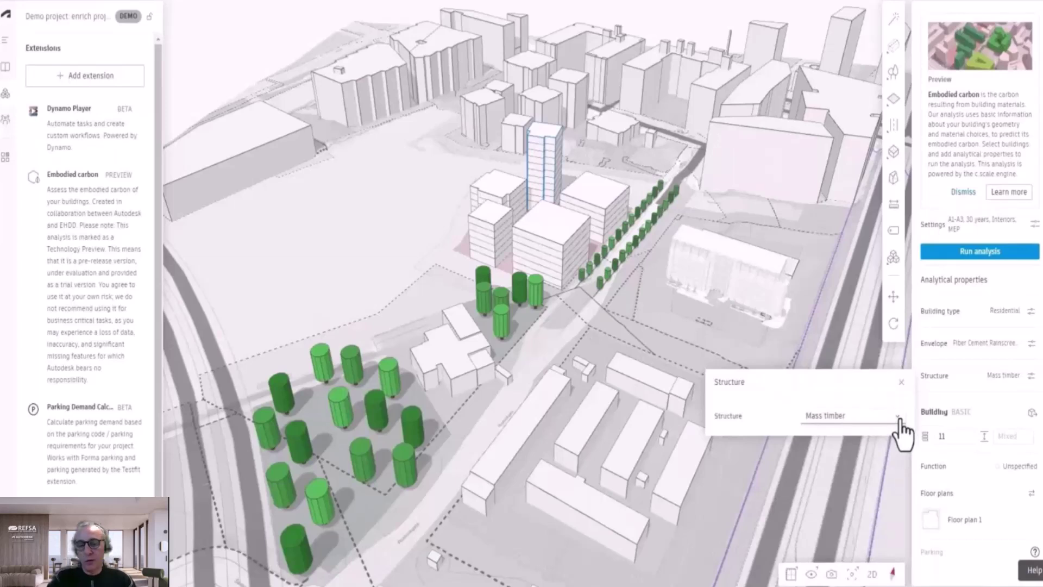
{"action": "left_click", "coordinate": [898, 419]}
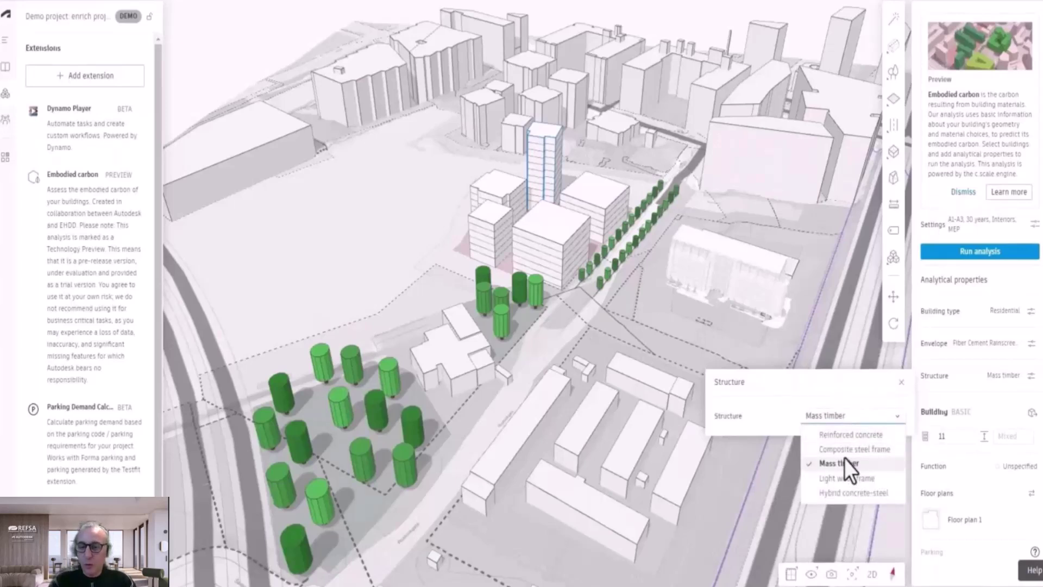
{"action": "left_click", "coordinate": [851, 437]}
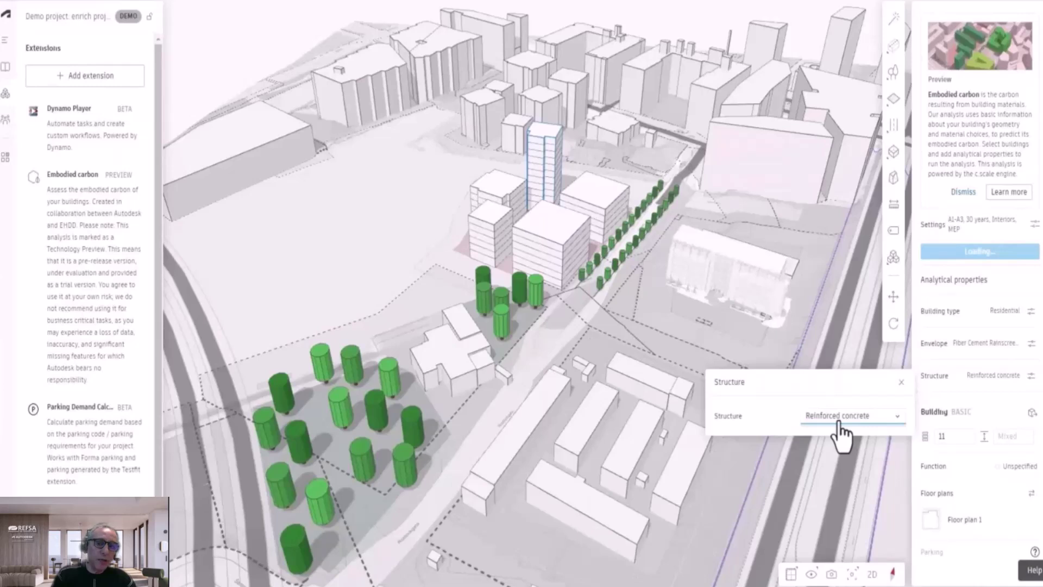
{"action": "left_click", "coordinate": [900, 383]}
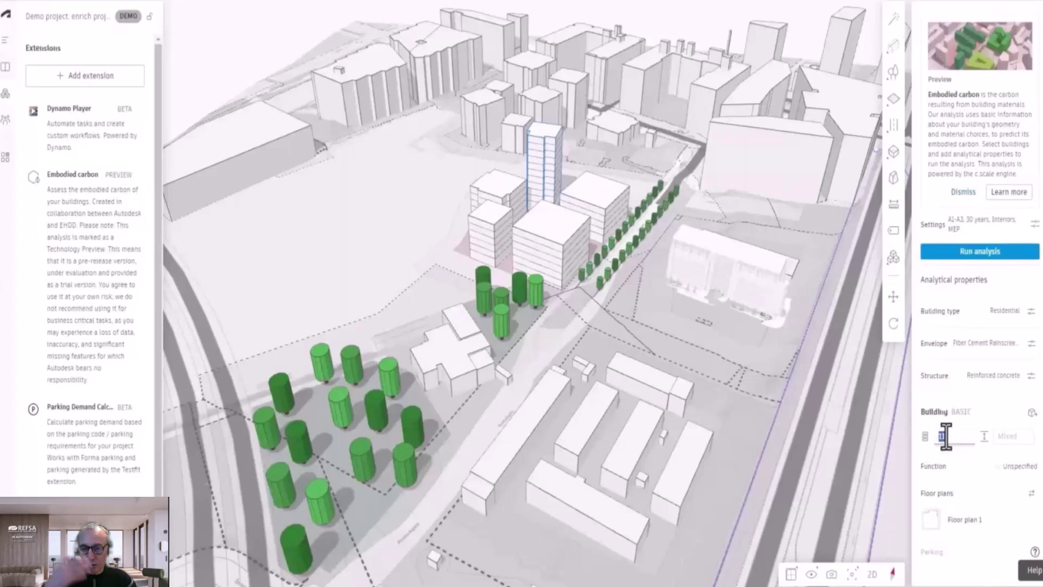
{"action": "scroll", "coordinate": [981, 488], "scroll_direction": "up", "scroll_amount": 2}
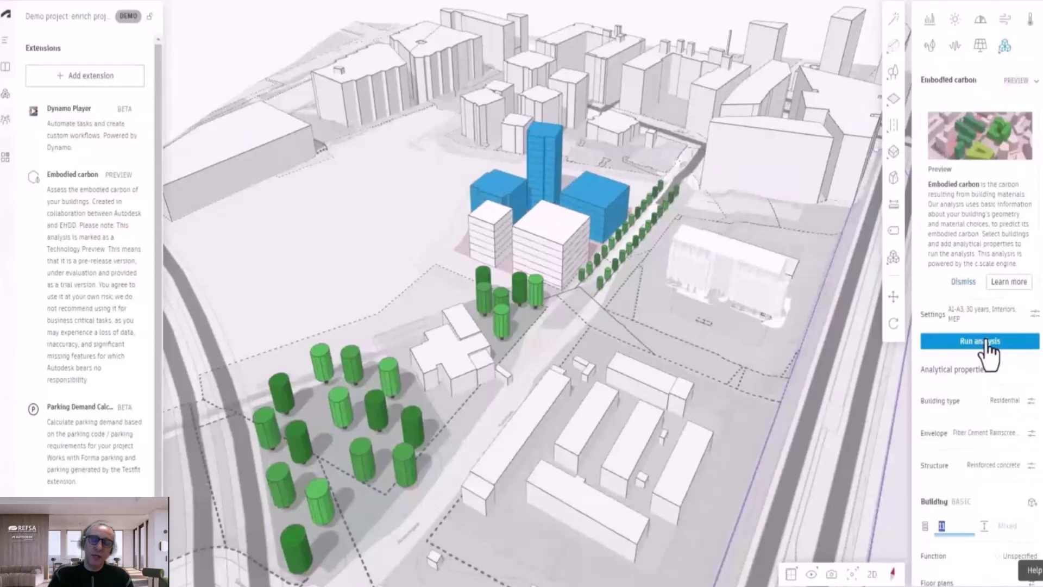
{"action": "left_click", "coordinate": [984, 342]}
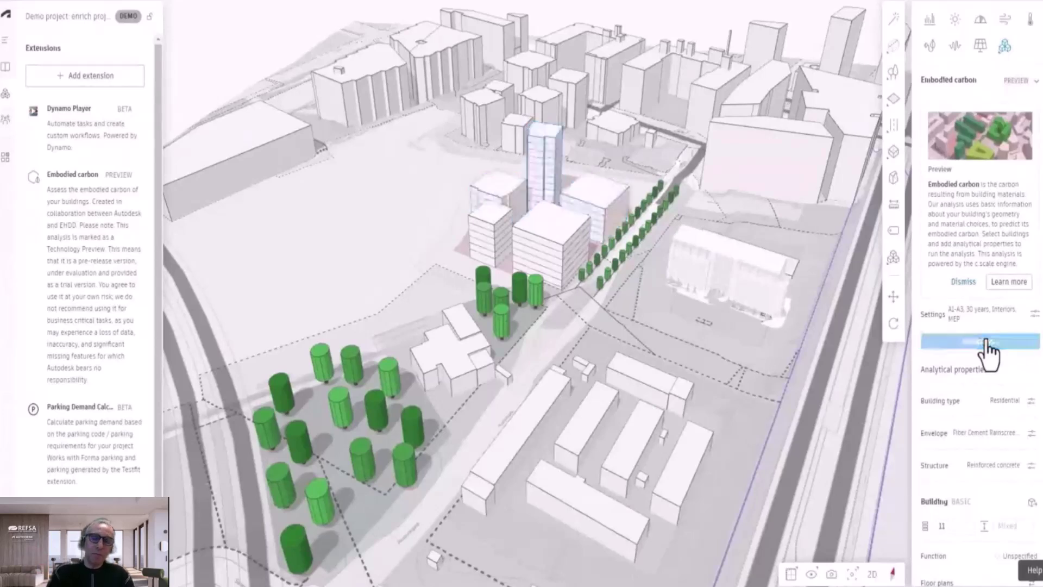